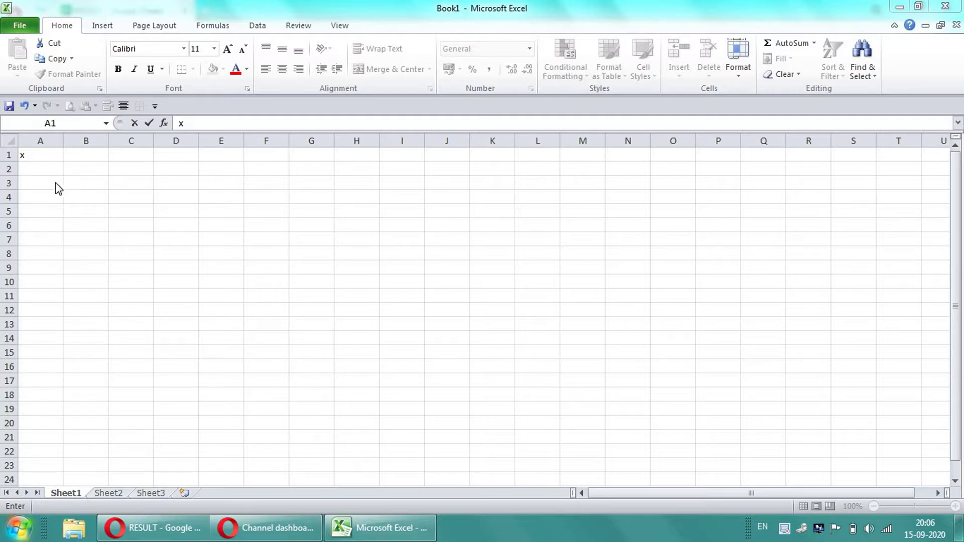
Enter 454 in A1 and 2323 in A2.
{"action": "left_click", "coordinate": [33, 158]}
{"action": "left_click", "coordinate": [78, 184]}
{"action": "left_click", "coordinate": [33, 157]}
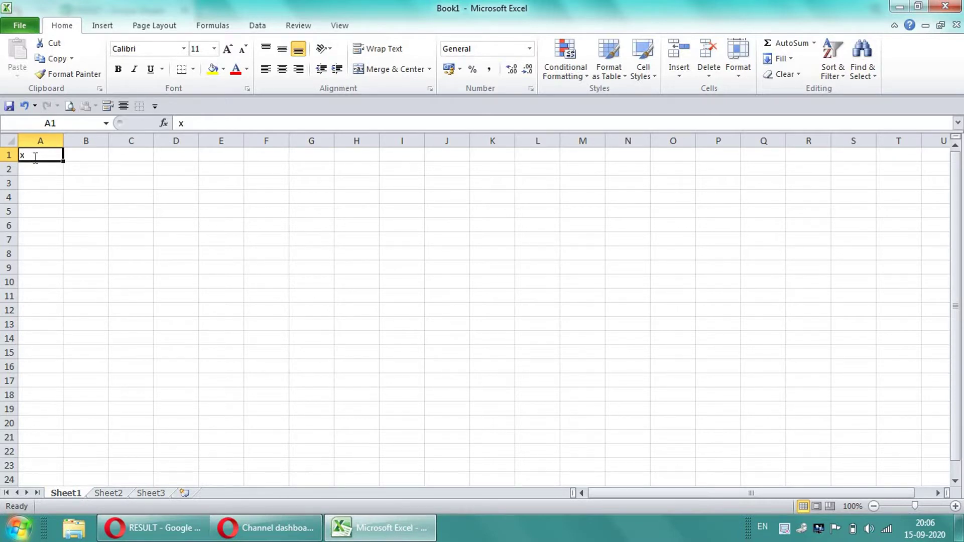
{"action": "type", "text": "454"}
{"action": "key", "text": "Return"}
{"action": "type", "text": "2323"}
Enter 232 in B1 and 22 in B2, then select A1:B2.
{"action": "left_click", "coordinate": [77, 196]}
{"action": "left_click", "coordinate": [76, 155]}
{"action": "type", "text": "232"}
{"action": "key", "text": "Return"}
{"action": "type", "text": "22"}
{"action": "left_click", "coordinate": [79, 196]}
{"action": "mouse_move", "coordinate": [59, 155]}
{"action": "left_mouse_down"}
{"action": "mouse_move", "coordinate": [80, 166]}
{"action": "mouse_move", "coordinate": [559, 175]}
{"action": "mouse_move", "coordinate": [522, 453]}
{"action": "left_mouse_up"}
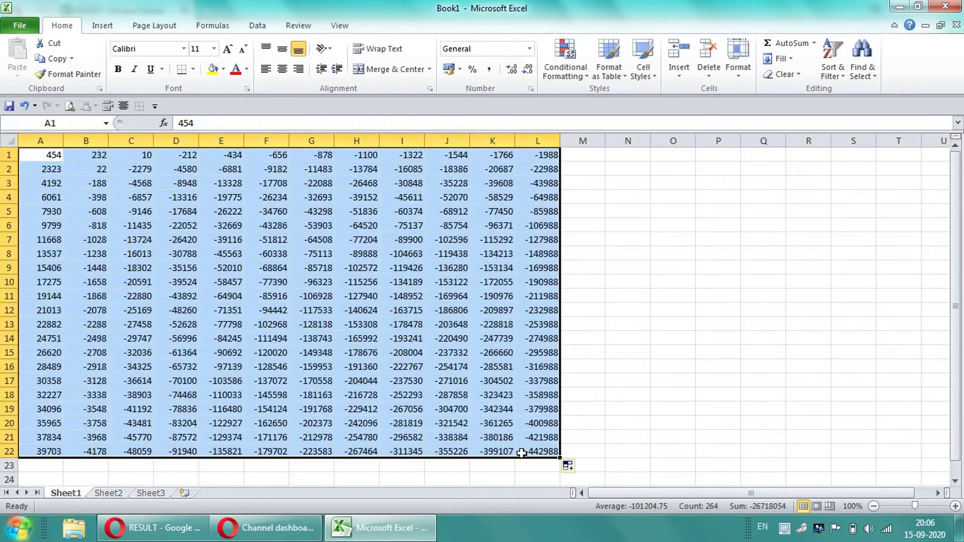
Select the table A1:L22 and apply All Borders to every cell.
{"action": "left_click", "coordinate": [396, 351]}
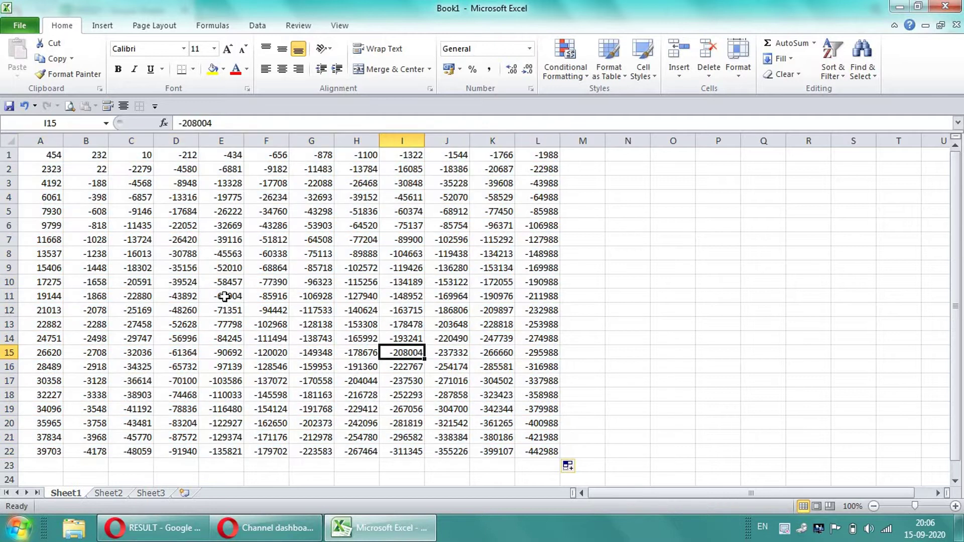
{"action": "left_click_drag", "start_coordinate": [40, 153], "coordinate": [539, 453]}
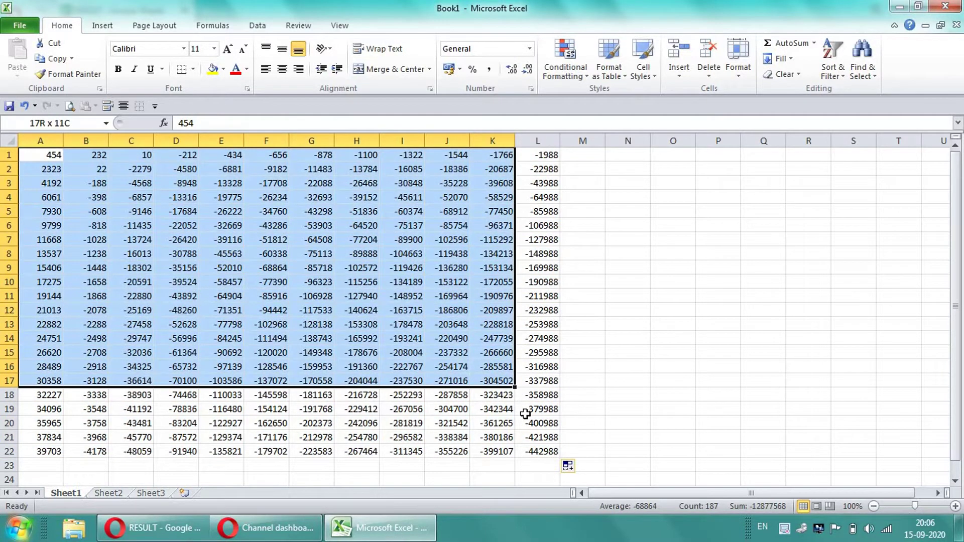
{"action": "left_click", "coordinate": [193, 69]}
{"action": "left_click", "coordinate": [196, 183]}
{"action": "left_click", "coordinate": [380, 305]}
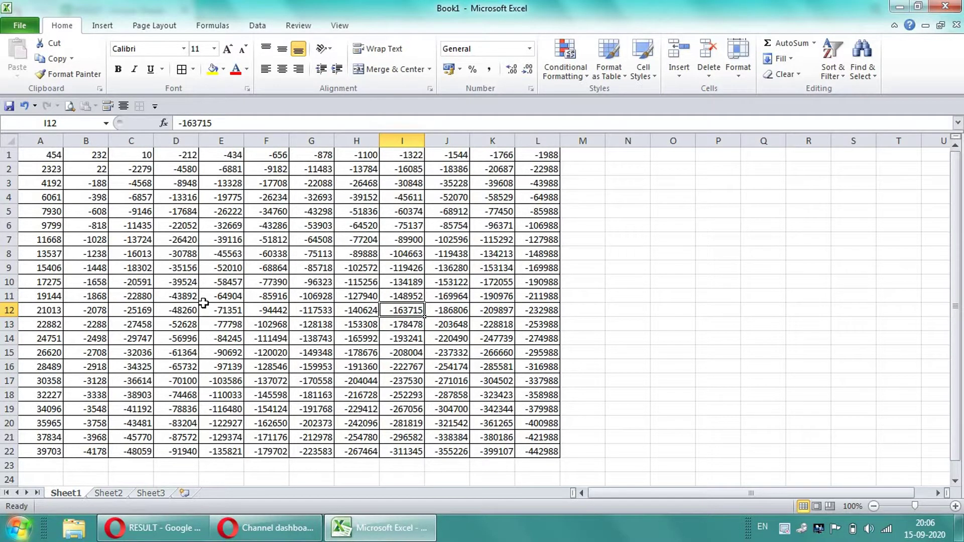
Set the Page Layout paper size to A4 and check the page break after column I.
{"action": "left_click", "coordinate": [168, 29]}
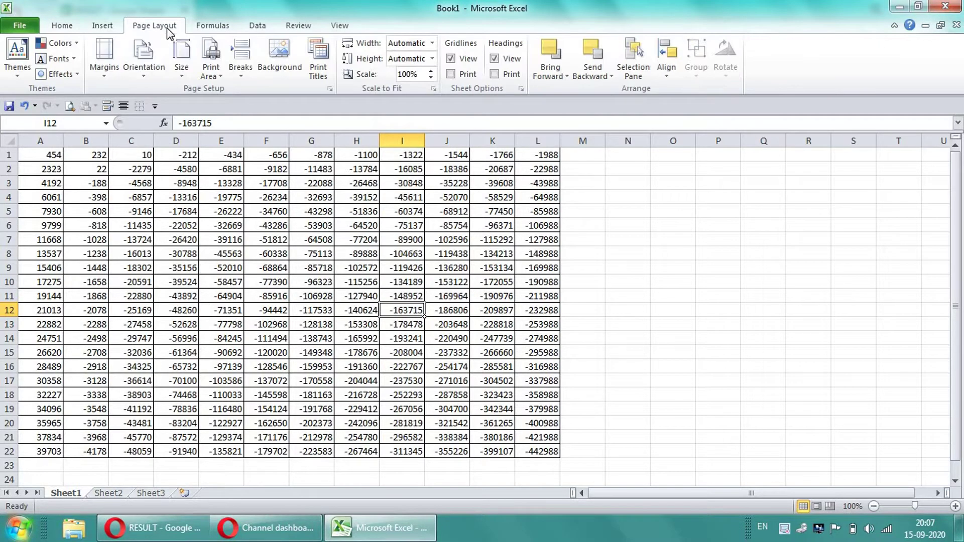
{"action": "left_click", "coordinate": [182, 74]}
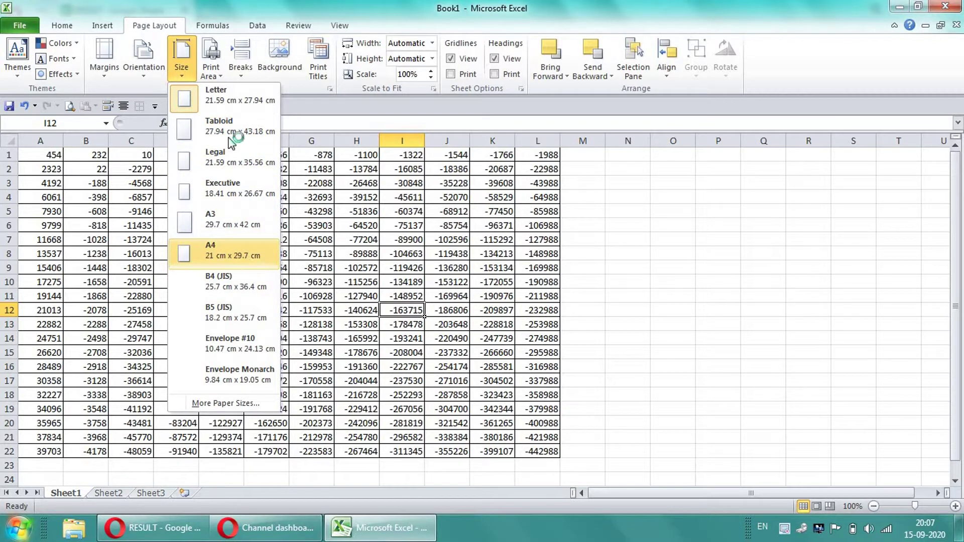
{"action": "left_click", "coordinate": [213, 253]}
{"action": "left_click", "coordinate": [220, 250]}
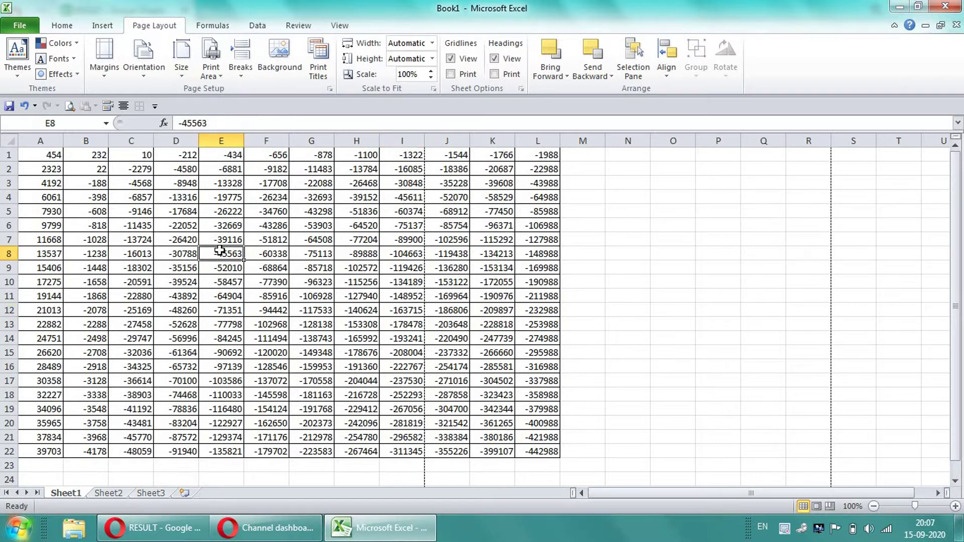
{"action": "scroll", "coordinate": [298, 294], "scroll_direction": "down", "scroll_amount": 2}
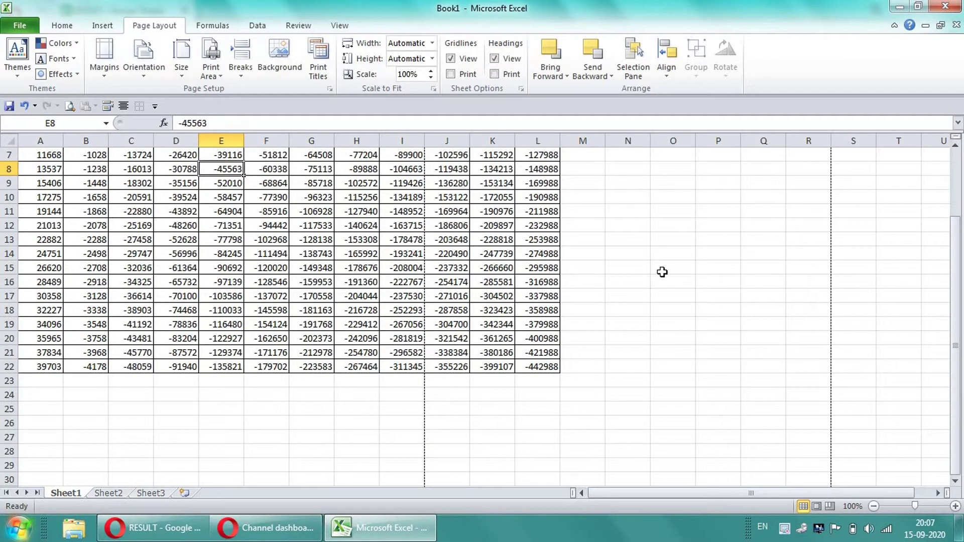
{"action": "scroll", "coordinate": [457, 248], "scroll_direction": "up", "scroll_amount": 1, "text": "ctrl"}
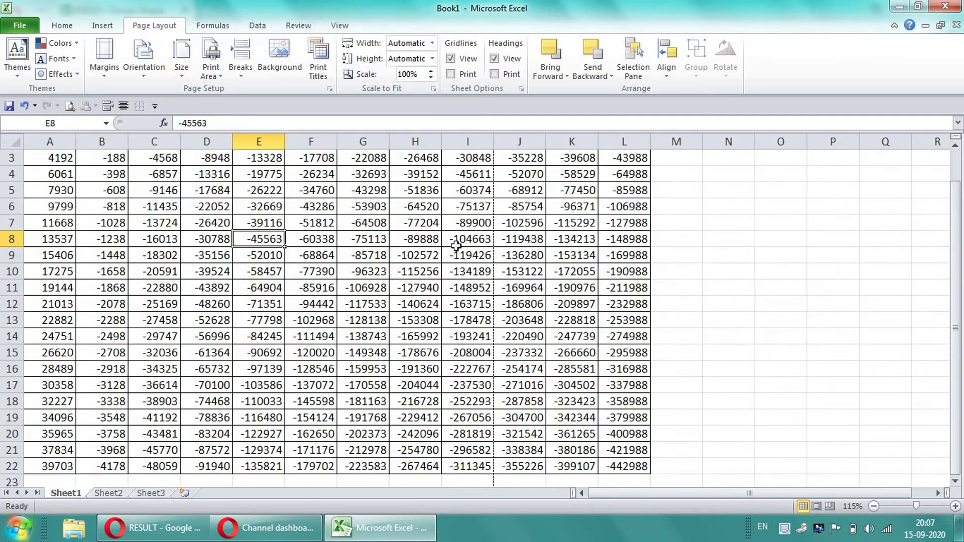
{"action": "scroll", "coordinate": [417, 252], "scroll_direction": "up", "scroll_amount": 1}
{"action": "scroll", "coordinate": [482, 281], "scroll_direction": "down", "scroll_amount": 3}
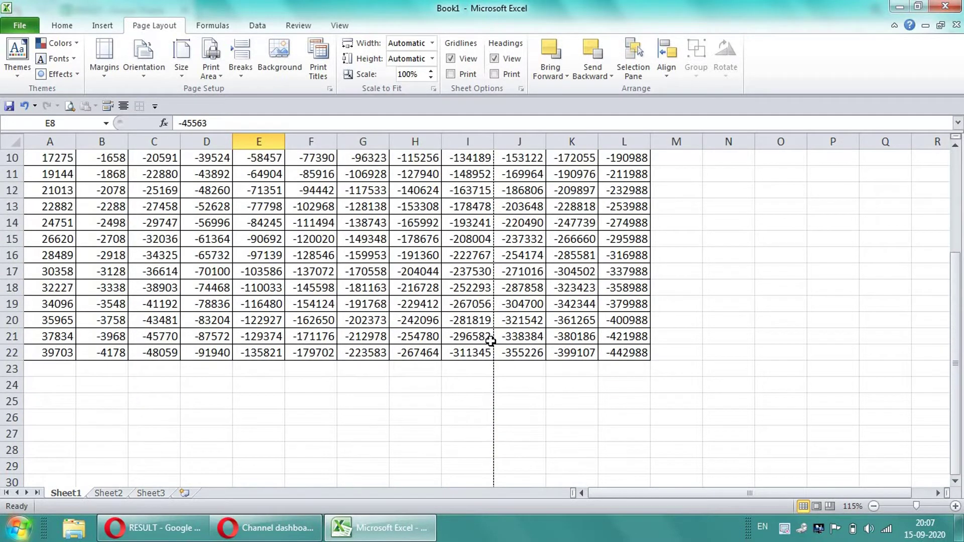
{"action": "scroll", "coordinate": [502, 361], "scroll_direction": "down", "scroll_amount": 2}
{"action": "scroll", "coordinate": [366, 347], "scroll_direction": "up", "scroll_amount": 5}
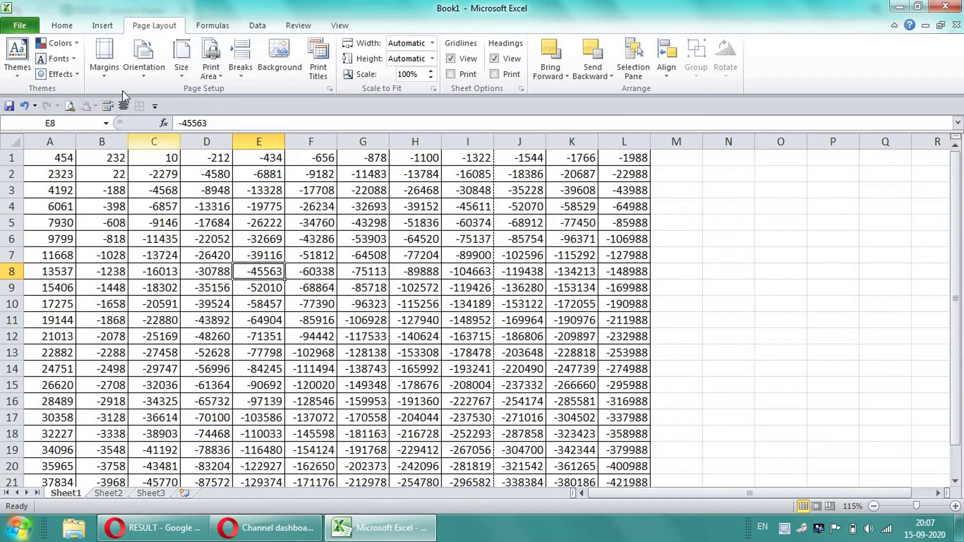
Change the print orientation from Portrait to Landscape and return to the worksheet.
{"action": "left_click", "coordinate": [20, 27]}
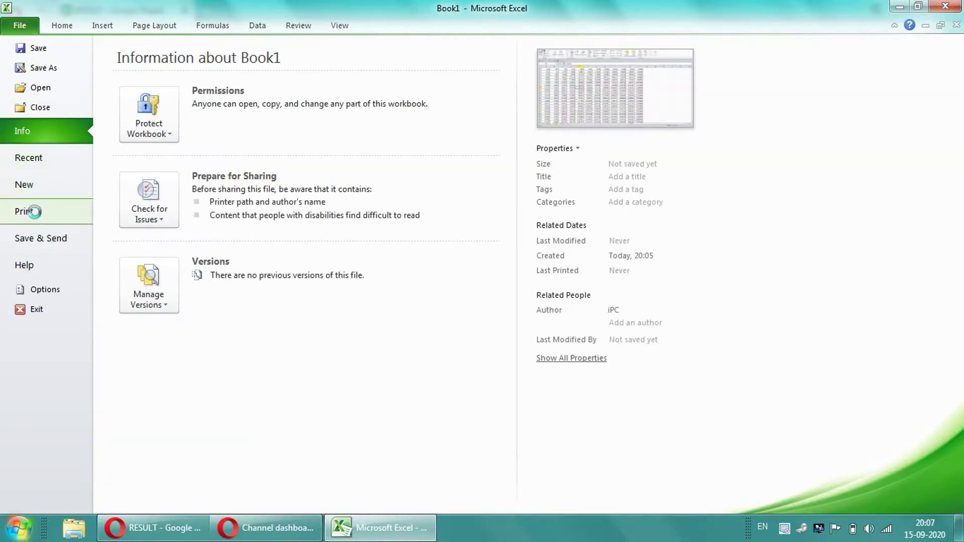
{"action": "left_click", "coordinate": [31, 211]}
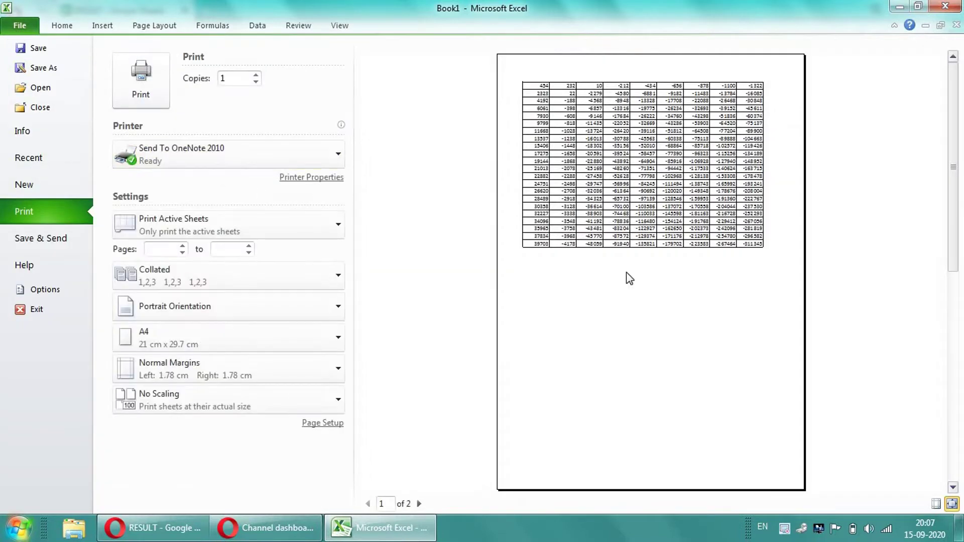
{"action": "left_click", "coordinate": [185, 302]}
{"action": "left_click", "coordinate": [168, 372]}
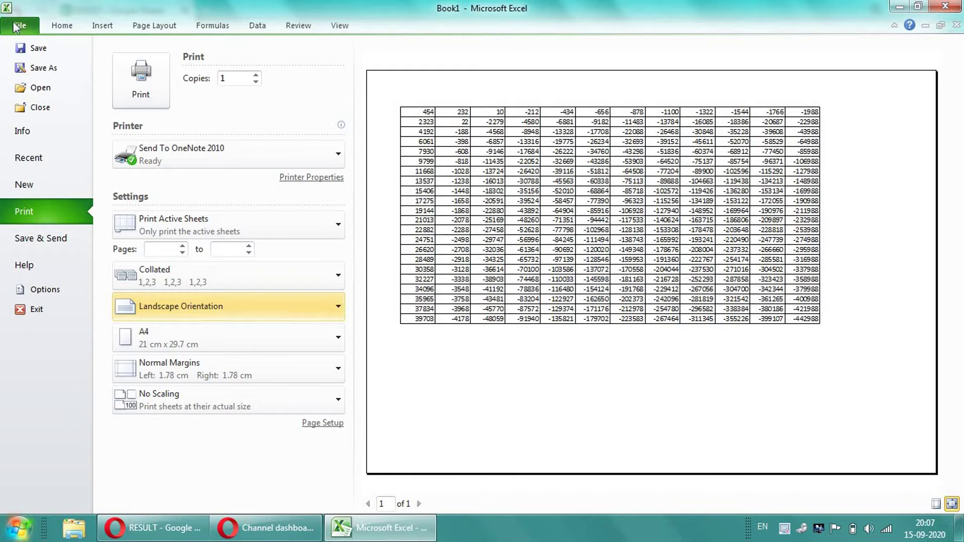
{"action": "left_click", "coordinate": [52, 28]}
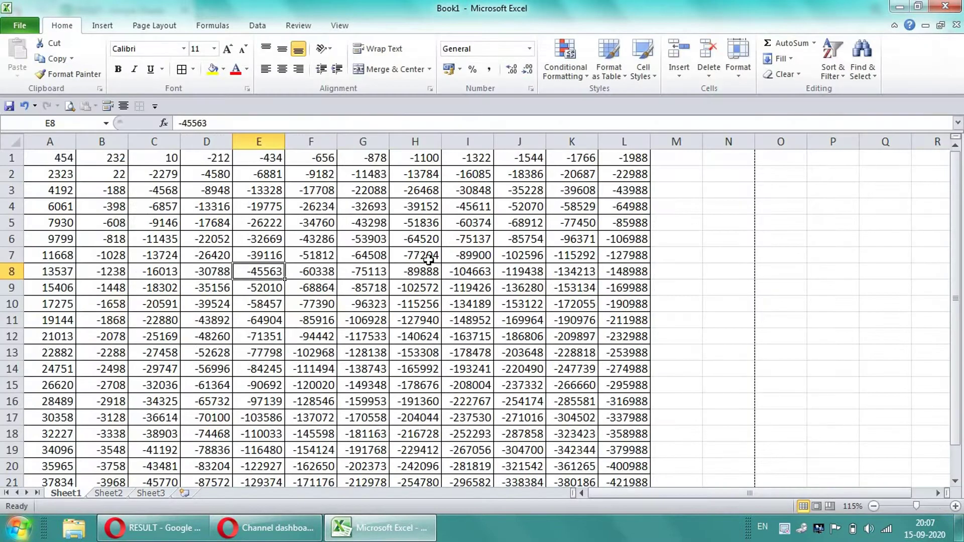
{"action": "scroll", "coordinate": [723, 352], "scroll_direction": "up", "scroll_amount": 2}
Extend the number series across columns M to O down to row 22.
{"action": "scroll", "coordinate": [242, 270], "scroll_direction": "down", "scroll_amount": 2}
{"action": "scroll", "coordinate": [265, 229], "scroll_direction": "up", "scroll_amount": 2}
{"action": "mouse_move", "coordinate": [601, 158]}
{"action": "left_mouse_down"}
{"action": "mouse_move", "coordinate": [612, 451]}
{"action": "mouse_move", "coordinate": [797, 461]}
{"action": "left_mouse_up"}
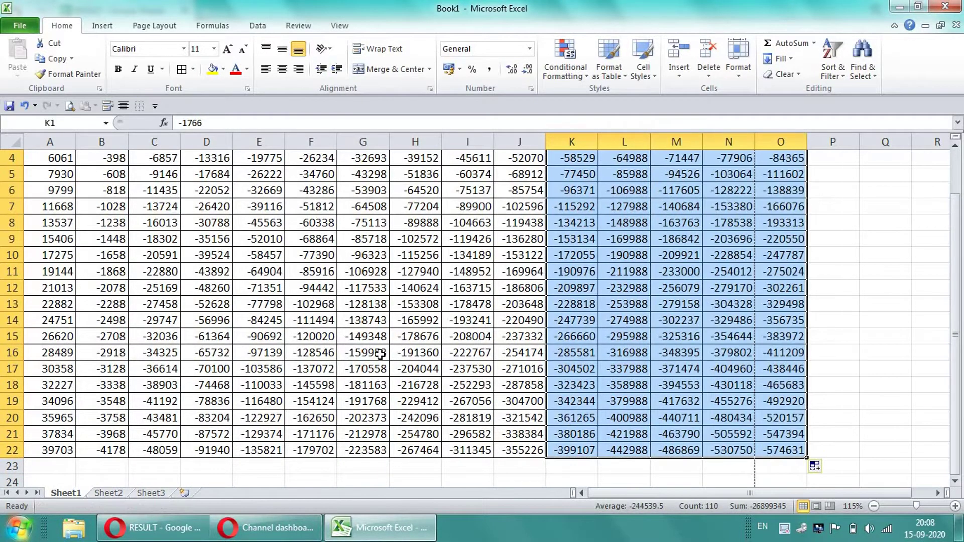
{"action": "scroll", "coordinate": [555, 354], "scroll_direction": "up", "scroll_amount": 1}
{"action": "left_click", "coordinate": [347, 285]}
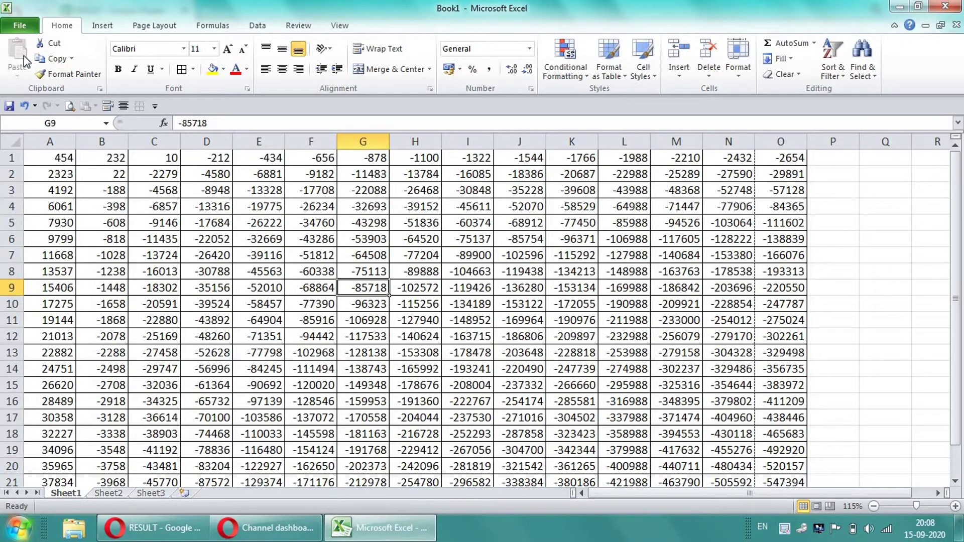
{"action": "left_click", "coordinate": [20, 27]}
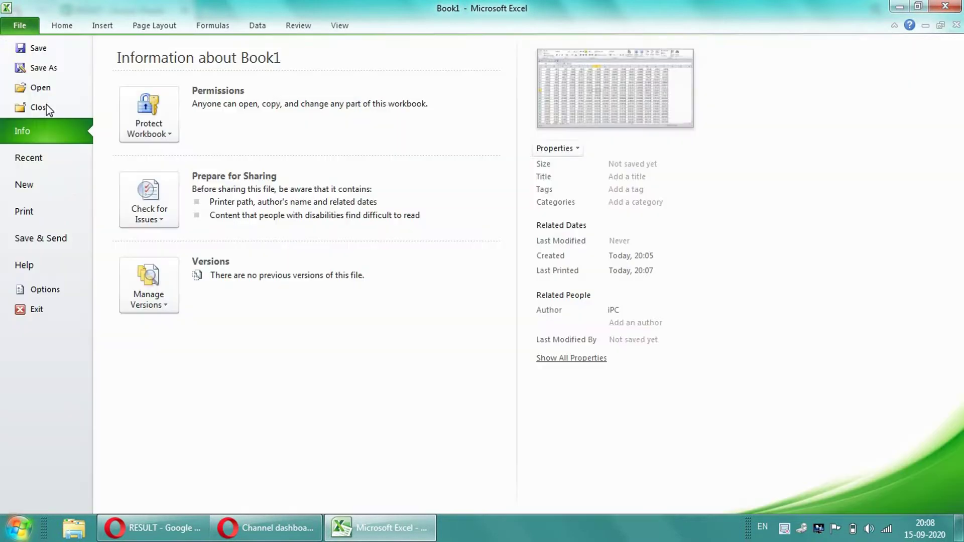
In print preview, set the left margin to 0.51 cm and the right to 0.53 cm.
{"action": "left_click", "coordinate": [53, 212]}
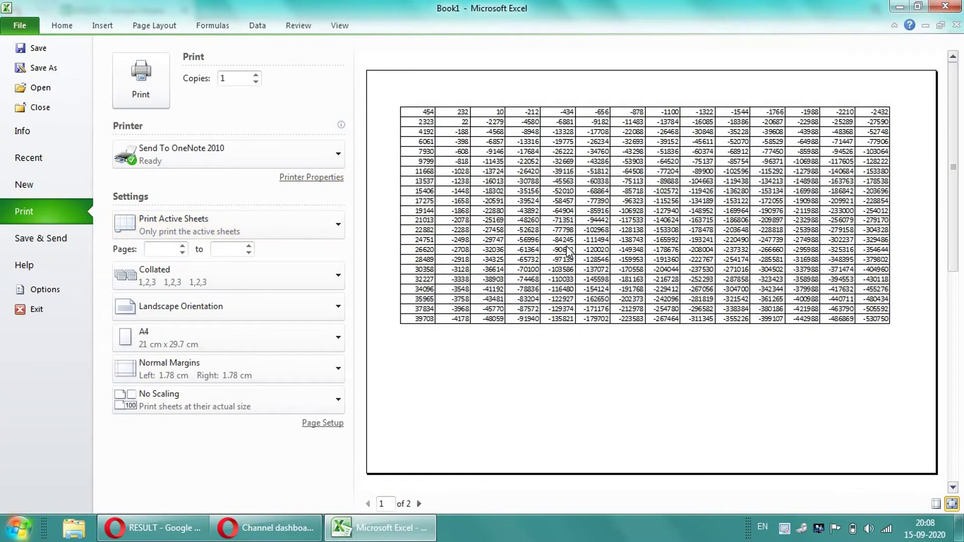
{"action": "left_click", "coordinate": [418, 504]}
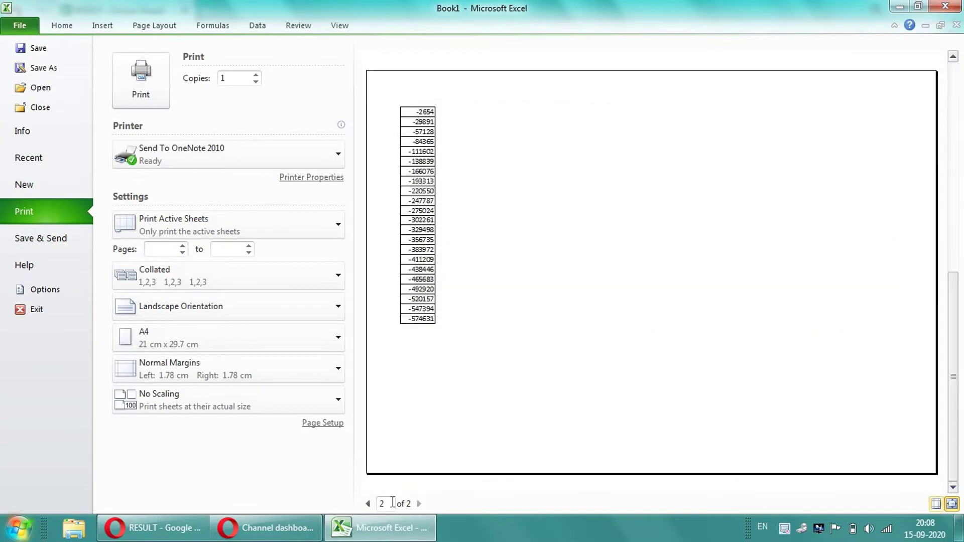
{"action": "left_click", "coordinate": [368, 504]}
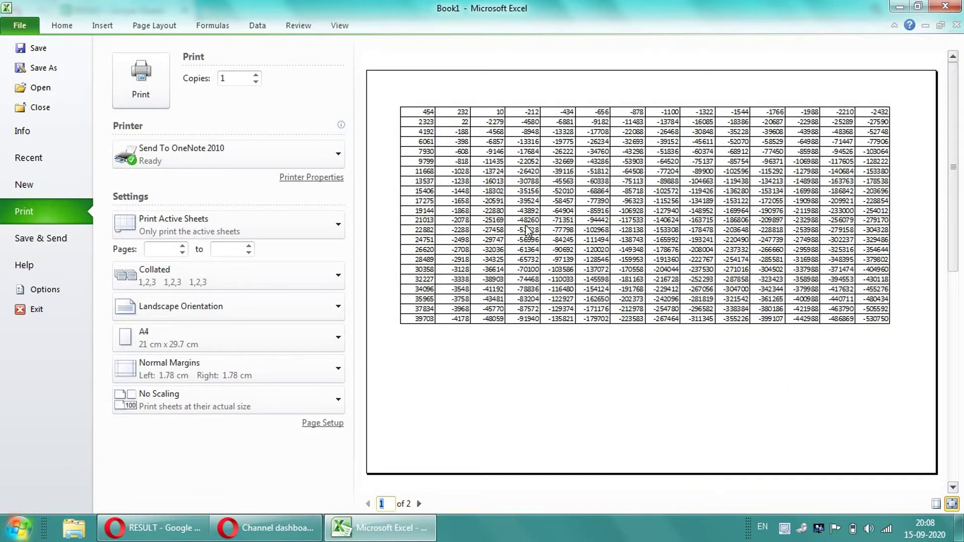
{"action": "left_click", "coordinate": [937, 507]}
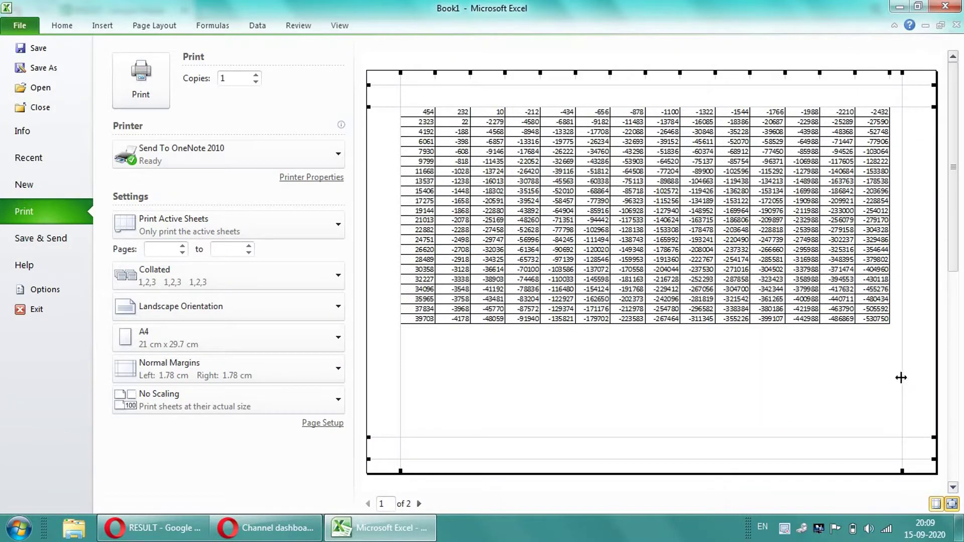
{"action": "left_click_drag", "start_coordinate": [901, 377], "coordinate": [923, 377]}
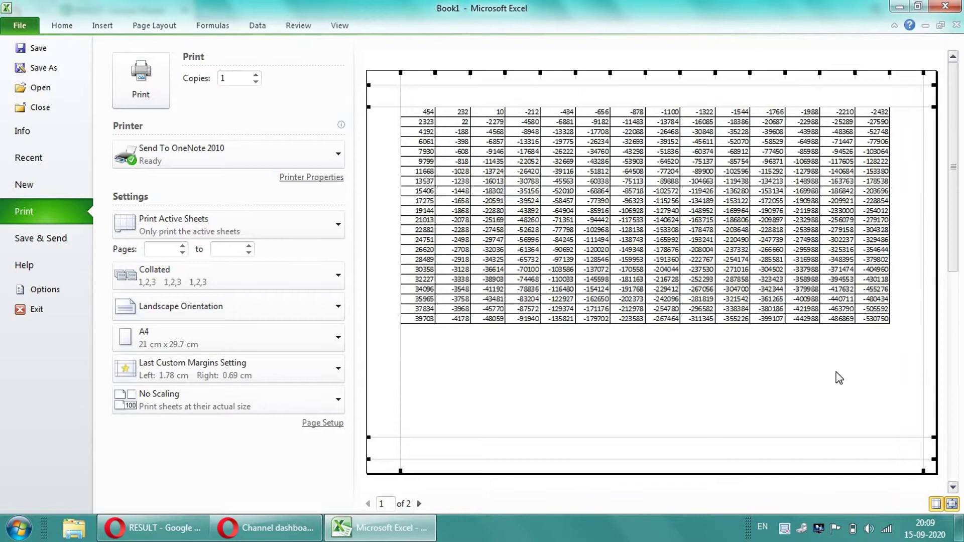
{"action": "left_click_drag", "start_coordinate": [399, 375], "coordinate": [374, 371]}
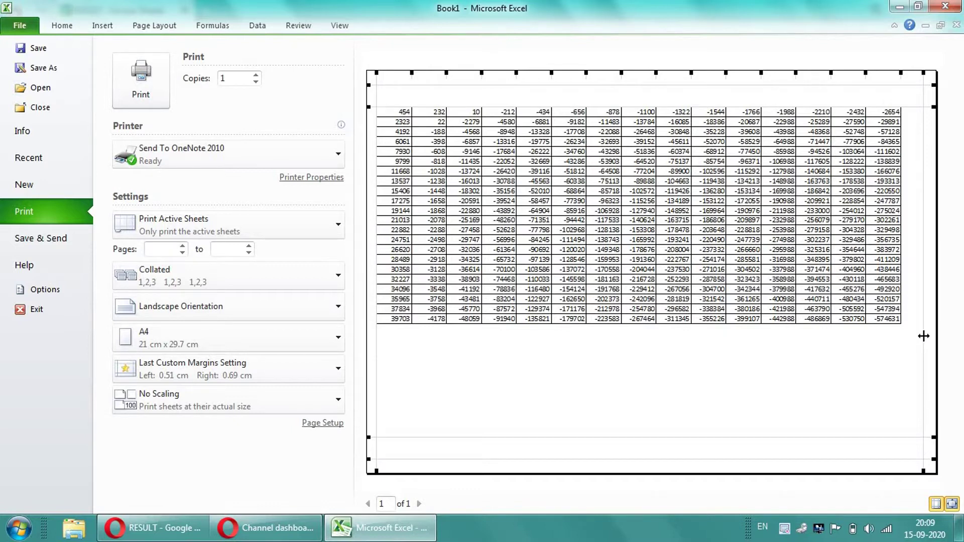
{"action": "left_click_drag", "start_coordinate": [924, 337], "coordinate": [926, 337]}
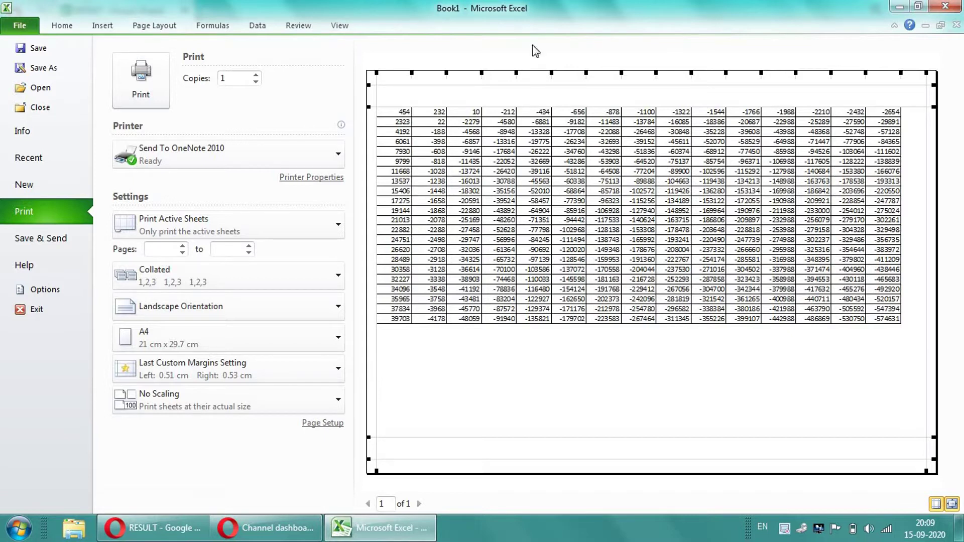
{"action": "left_click", "coordinate": [256, 75]}
Reset print copies to 1 and copy the table A1:O22.
{"action": "left_click", "coordinate": [256, 81]}
{"action": "left_click", "coordinate": [62, 25]}
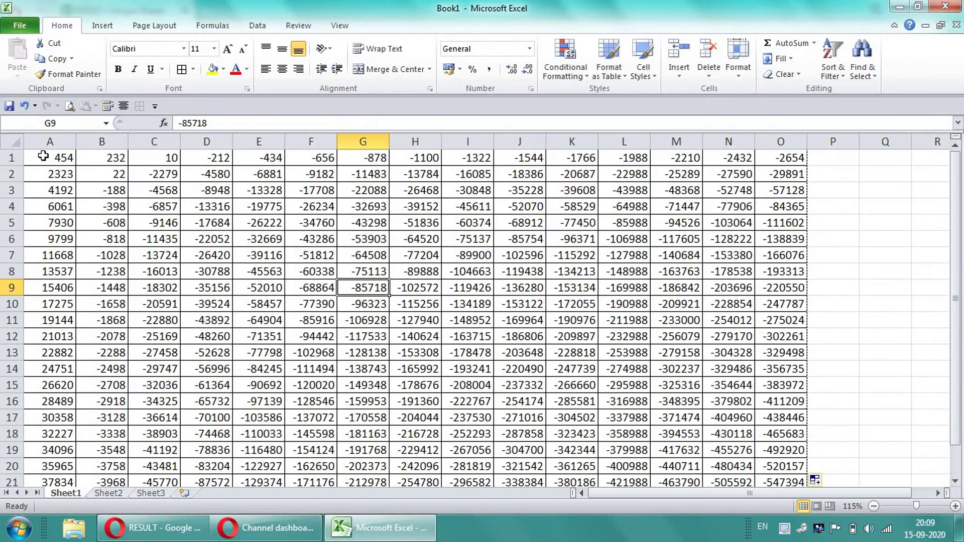
{"action": "left_click_drag", "start_coordinate": [43, 156], "coordinate": [781, 450]}
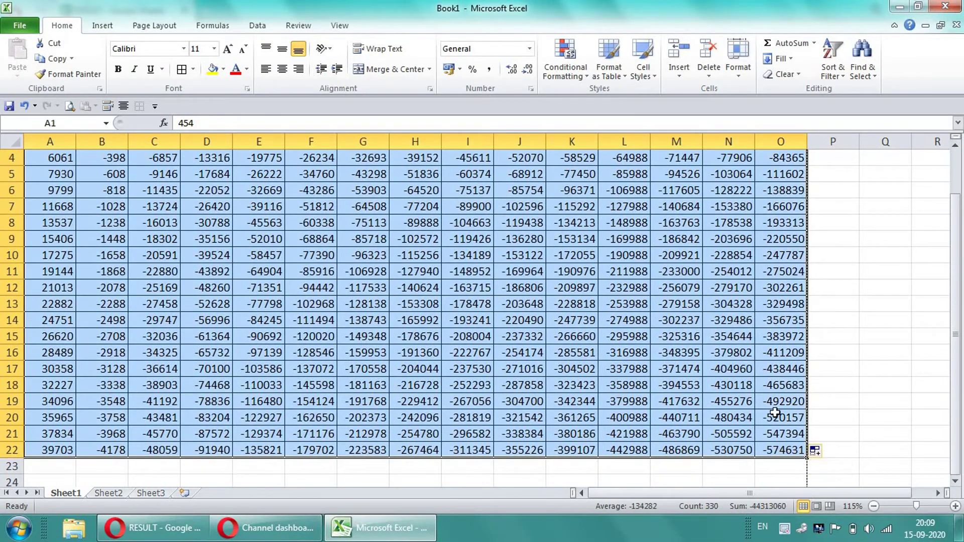
{"action": "key", "text": "ctrl+c"}
Paste the copied table at A23, A45 and A67.
{"action": "scroll", "coordinate": [424, 439], "scroll_direction": "down", "scroll_amount": 3}
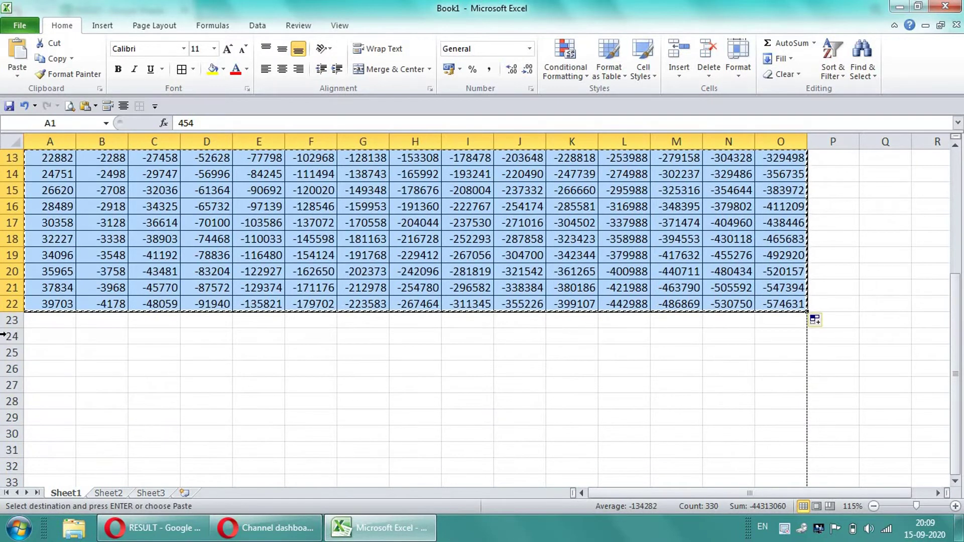
{"action": "left_click", "coordinate": [37, 322]}
{"action": "key", "text": "ctrl+v"}
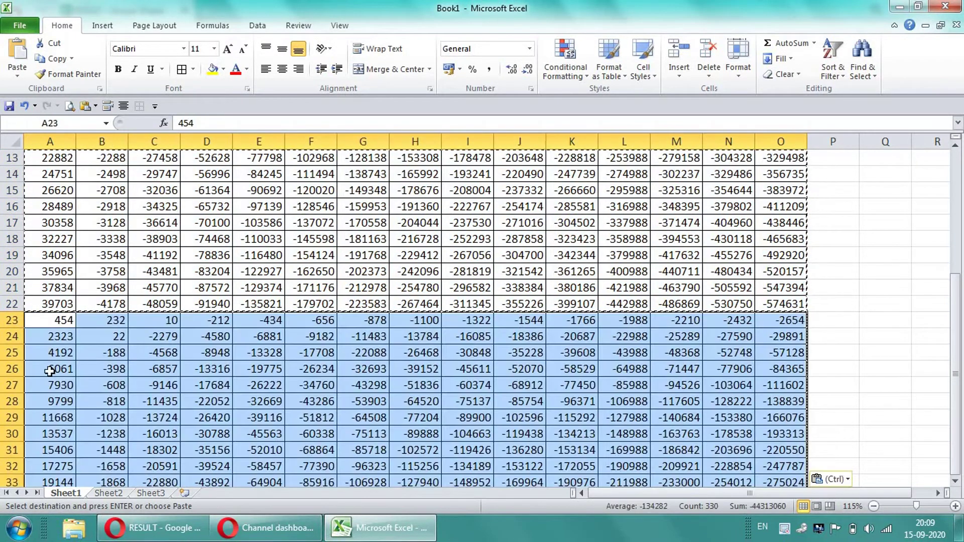
{"action": "scroll", "coordinate": [35, 301], "scroll_direction": "down", "scroll_amount": 9}
{"action": "left_click", "coordinate": [33, 241]}
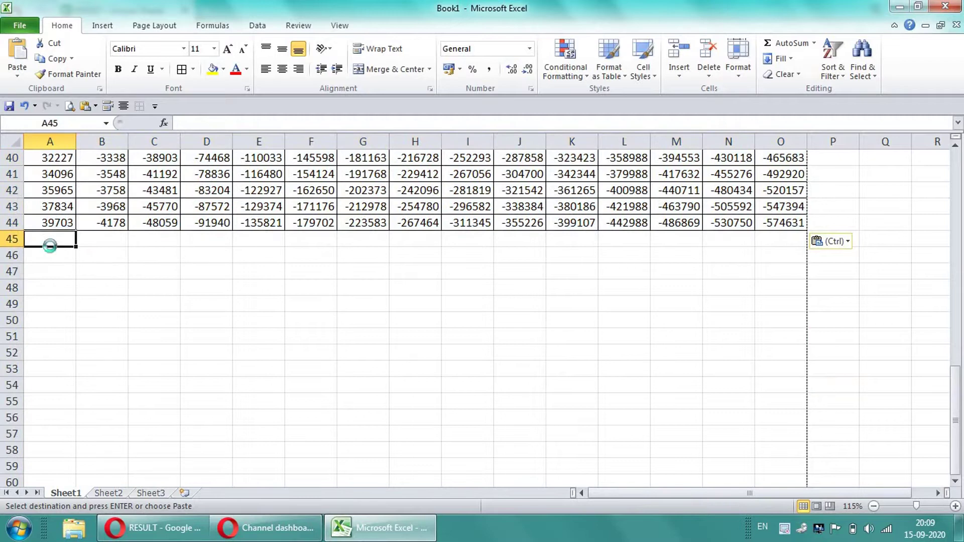
{"action": "key", "text": "ctrl+v"}
{"action": "scroll", "coordinate": [32, 301], "scroll_direction": "down", "scroll_amount": 5}
{"action": "scroll", "coordinate": [31, 307], "scroll_direction": "down", "scroll_amount": 1}
{"action": "left_click", "coordinate": [30, 308]}
{"action": "key", "text": "ctrl+v"}
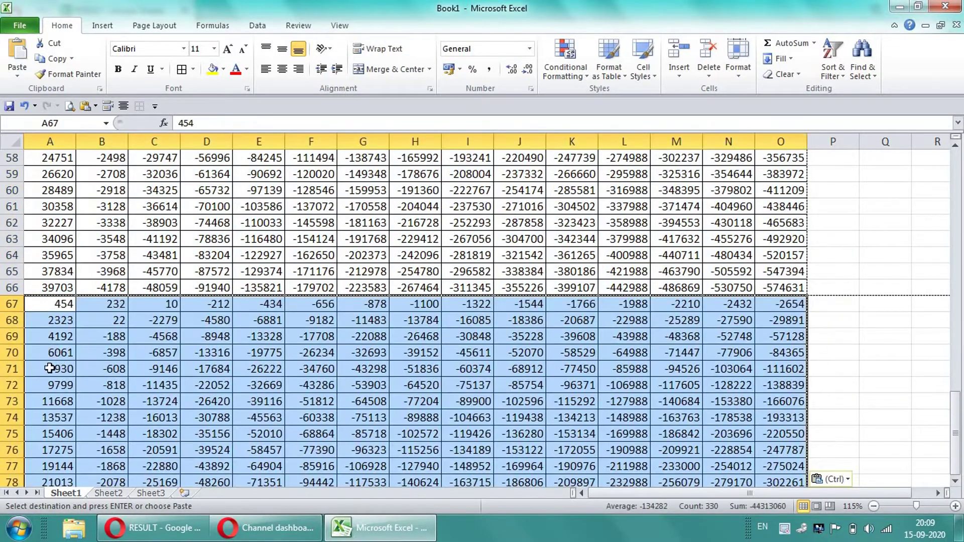
Paste further copies at A89, A111 and A133, then scroll back to the top.
{"action": "scroll", "coordinate": [36, 334], "scroll_direction": "down", "scroll_amount": 6}
{"action": "scroll", "coordinate": [42, 326], "scroll_direction": "down", "scroll_amount": 1}
{"action": "left_click", "coordinate": [41, 326]}
{"action": "key", "text": "ctrl+v"}
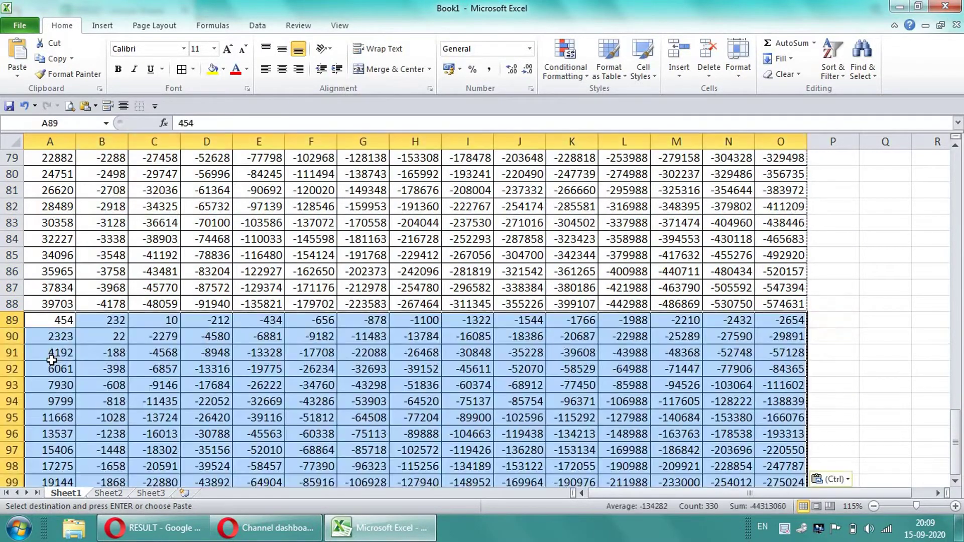
{"action": "scroll", "coordinate": [33, 412], "scroll_direction": "down", "scroll_amount": 5}
{"action": "left_click", "coordinate": [49, 436]}
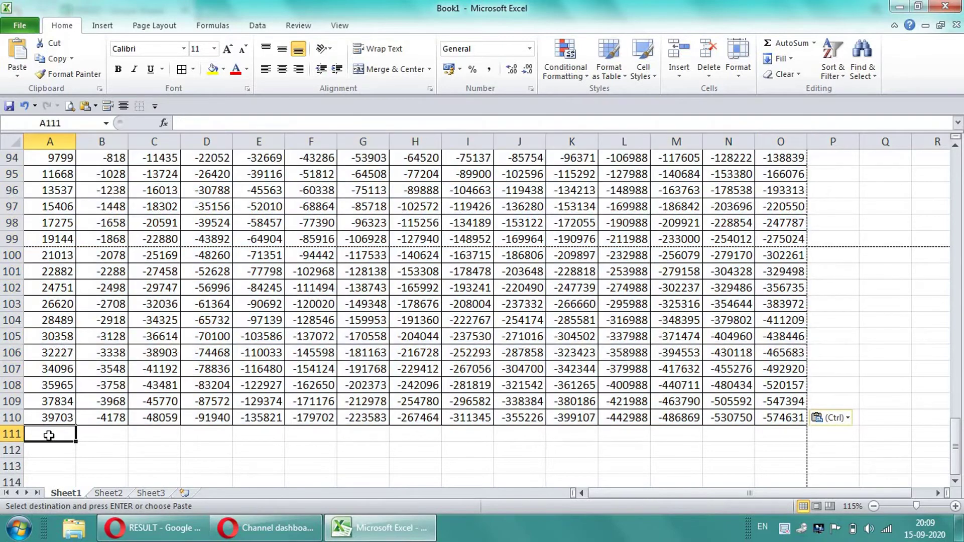
{"action": "key", "text": "ctrl+v"}
{"action": "scroll", "coordinate": [49, 435], "scroll_direction": "down", "scroll_amount": 4}
{"action": "scroll", "coordinate": [47, 363], "scroll_direction": "down", "scroll_amount": 5}
{"action": "left_click", "coordinate": [45, 353]}
{"action": "key", "text": "ctrl+v"}
{"action": "left_click", "coordinate": [63, 275]}
{"action": "scroll", "coordinate": [64, 278], "scroll_direction": "up", "scroll_amount": 9}
{"action": "scroll", "coordinate": [66, 279], "scroll_direction": "up", "scroll_amount": 17}
{"action": "scroll", "coordinate": [67, 279], "scroll_direction": "up", "scroll_amount": 14}
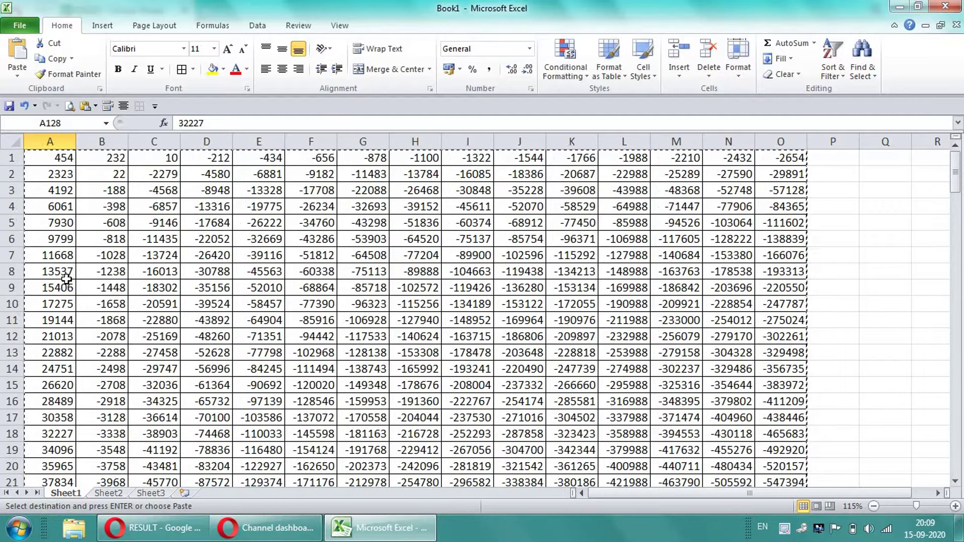
Open the print preview and page through the lengthened table.
{"action": "left_click", "coordinate": [18, 26]}
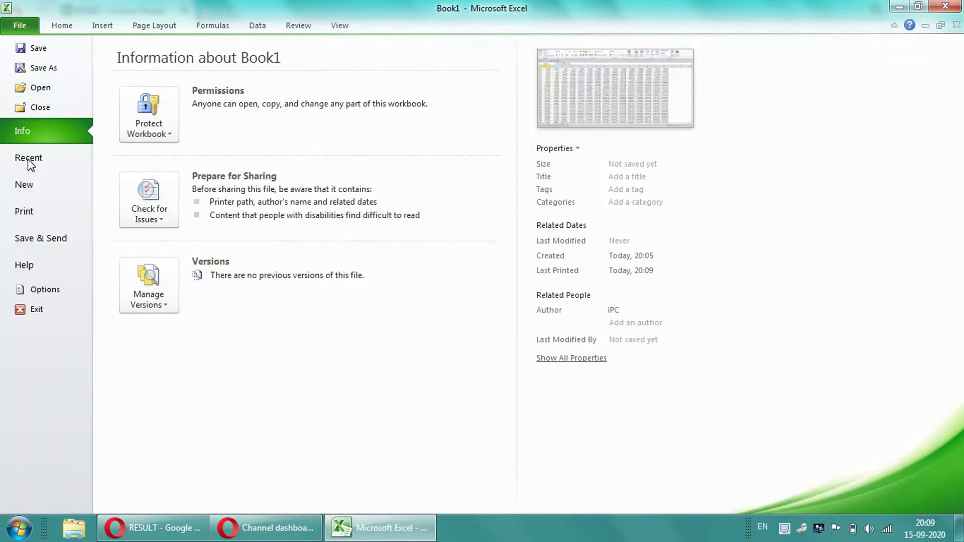
{"action": "left_click", "coordinate": [34, 214]}
{"action": "scroll", "coordinate": [724, 273], "scroll_direction": "down", "scroll_amount": 1}
{"action": "scroll", "coordinate": [723, 274], "scroll_direction": "down", "scroll_amount": 1}
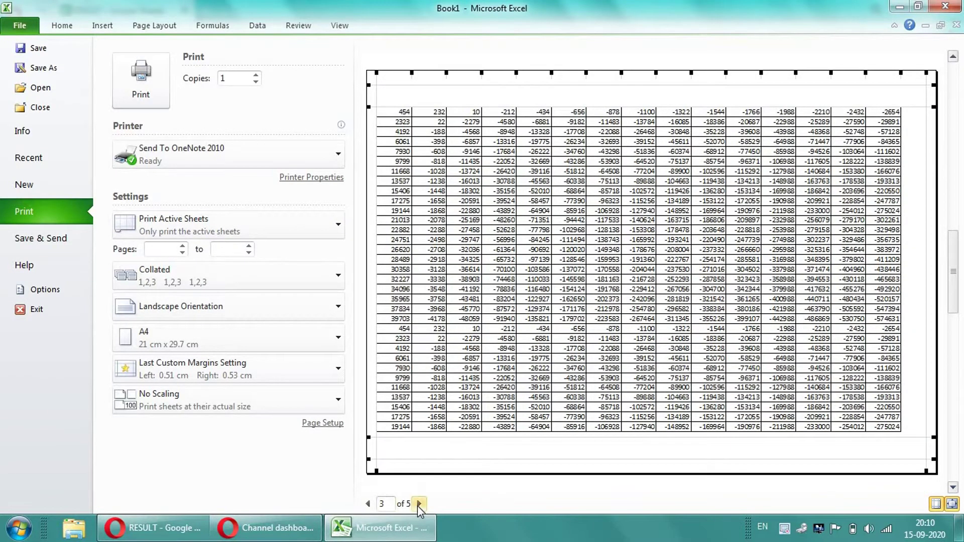
{"action": "left_click", "coordinate": [419, 504]}
{"action": "left_click", "coordinate": [419, 504]}
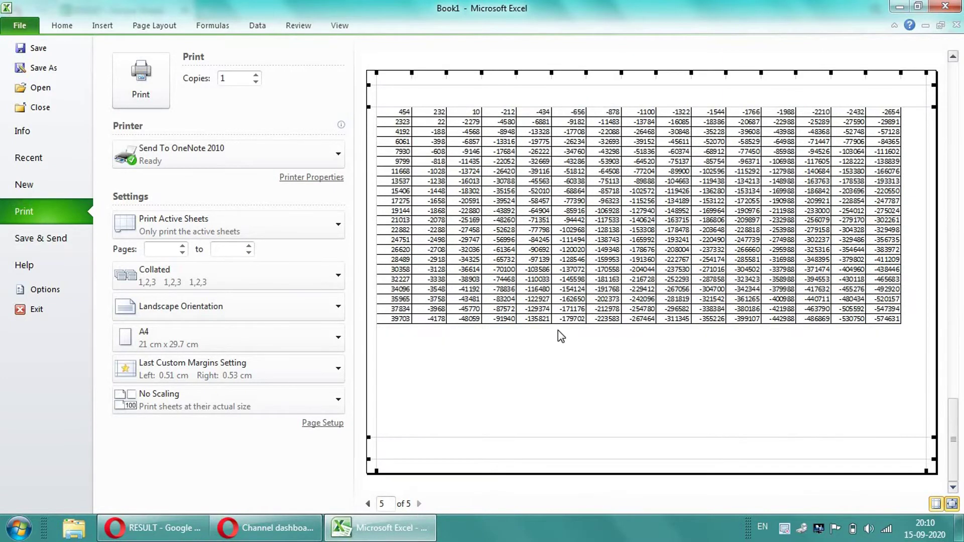
{"action": "scroll", "coordinate": [561, 335], "scroll_direction": "up", "scroll_amount": 2}
{"action": "scroll", "coordinate": [561, 335], "scroll_direction": "up", "scroll_amount": 2}
{"action": "scroll", "coordinate": [558, 334], "scroll_direction": "down", "scroll_amount": 3}
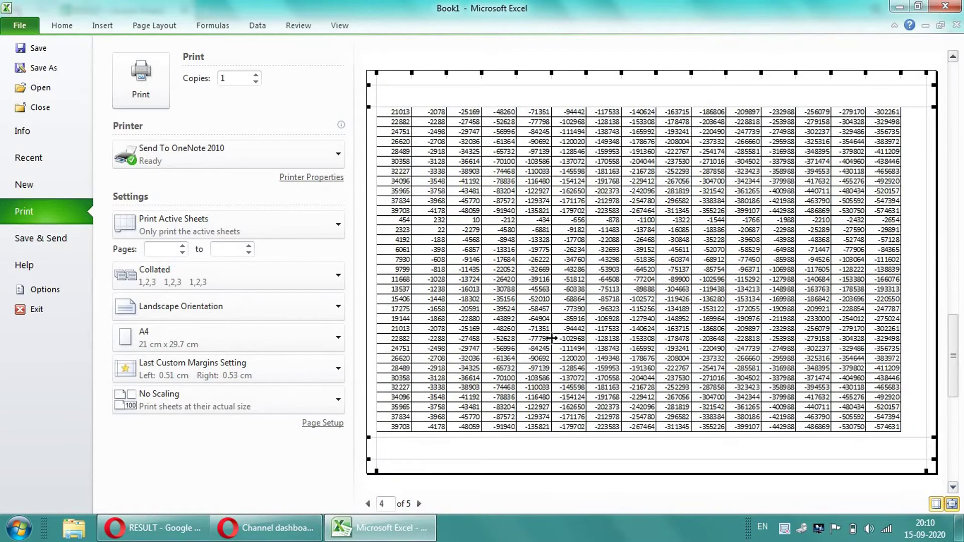
{"action": "scroll", "coordinate": [542, 365], "scroll_direction": "down", "scroll_amount": 1}
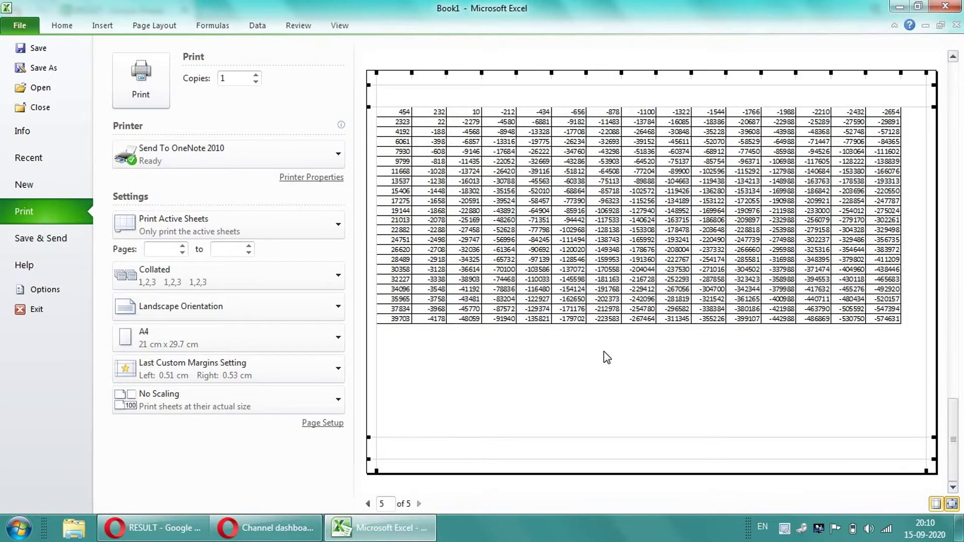
{"action": "scroll", "coordinate": [606, 358], "scroll_direction": "up", "scroll_amount": 4}
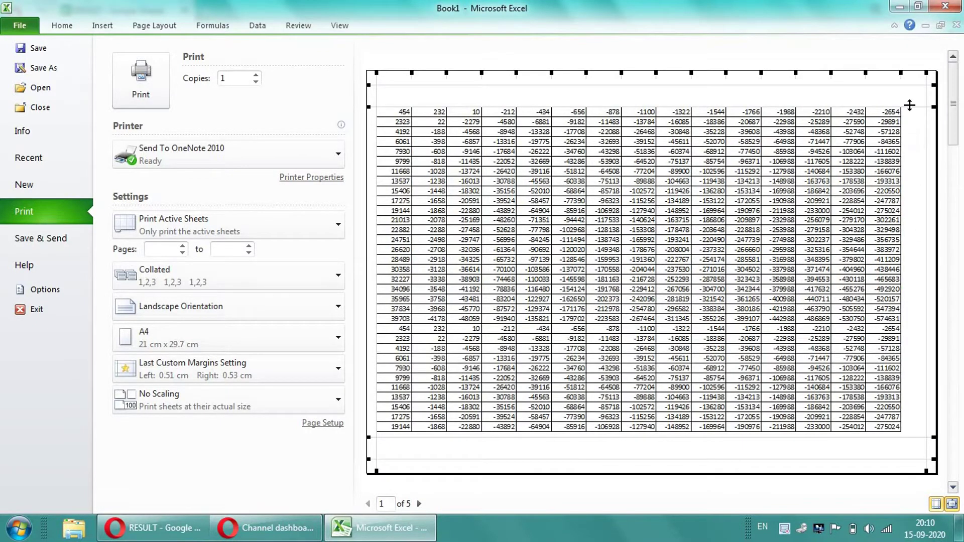
Raise the top margin and lower the bottom margin to fit more rows per page.
{"action": "left_click_drag", "start_coordinate": [909, 105], "coordinate": [906, 86]}
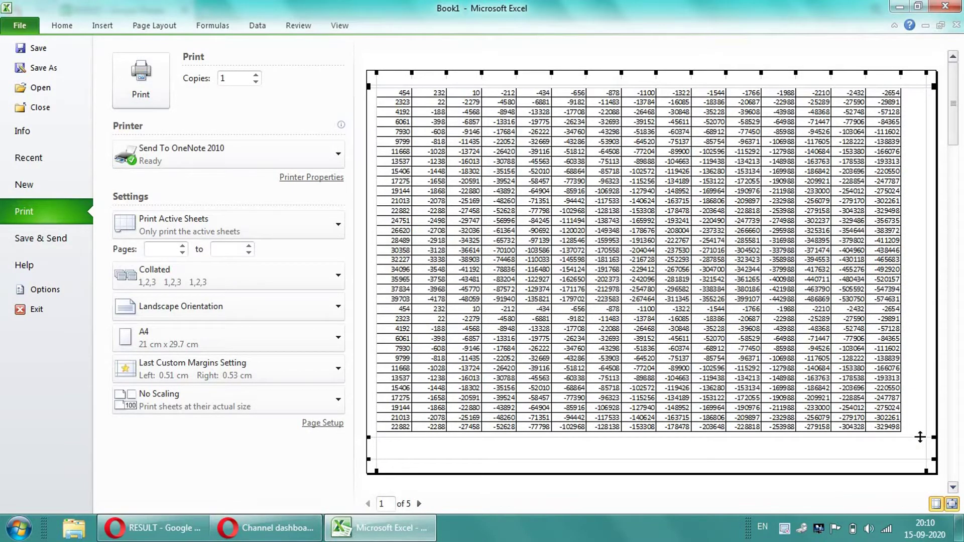
{"action": "left_click_drag", "start_coordinate": [920, 438], "coordinate": [915, 462]}
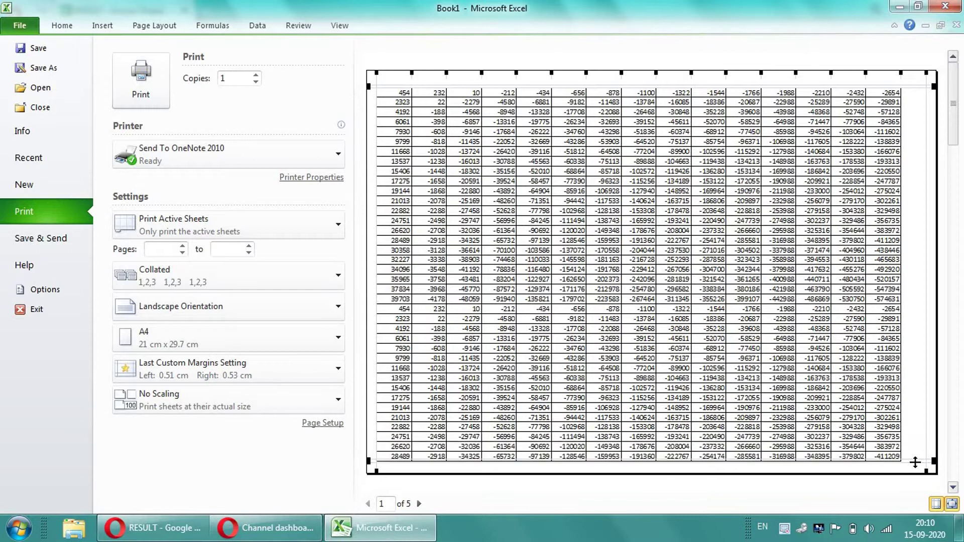
{"action": "scroll", "coordinate": [679, 344], "scroll_direction": "down", "scroll_amount": 1}
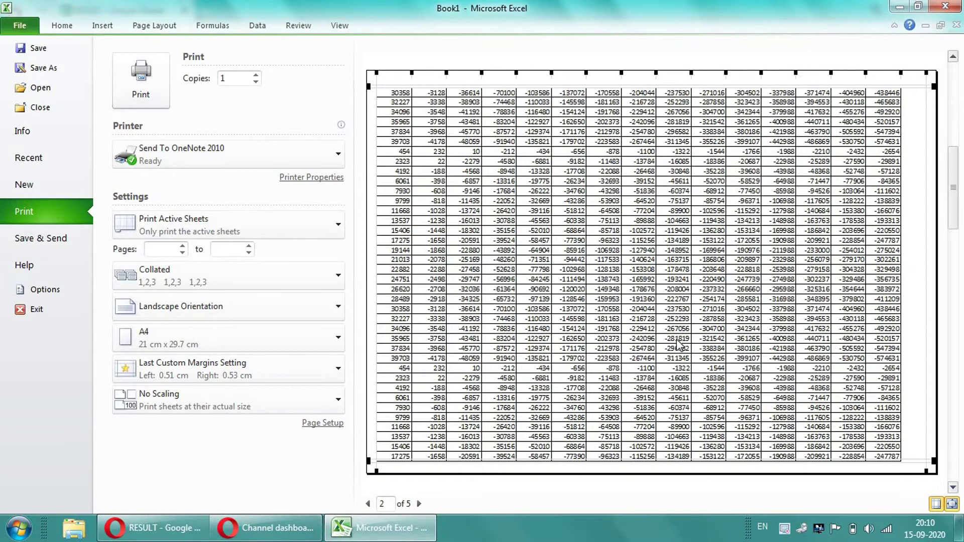
{"action": "scroll", "coordinate": [679, 344], "scroll_direction": "down", "scroll_amount": 1}
{"action": "scroll", "coordinate": [678, 344], "scroll_direction": "down", "scroll_amount": 1}
{"action": "scroll", "coordinate": [679, 344], "scroll_direction": "down", "scroll_amount": 1}
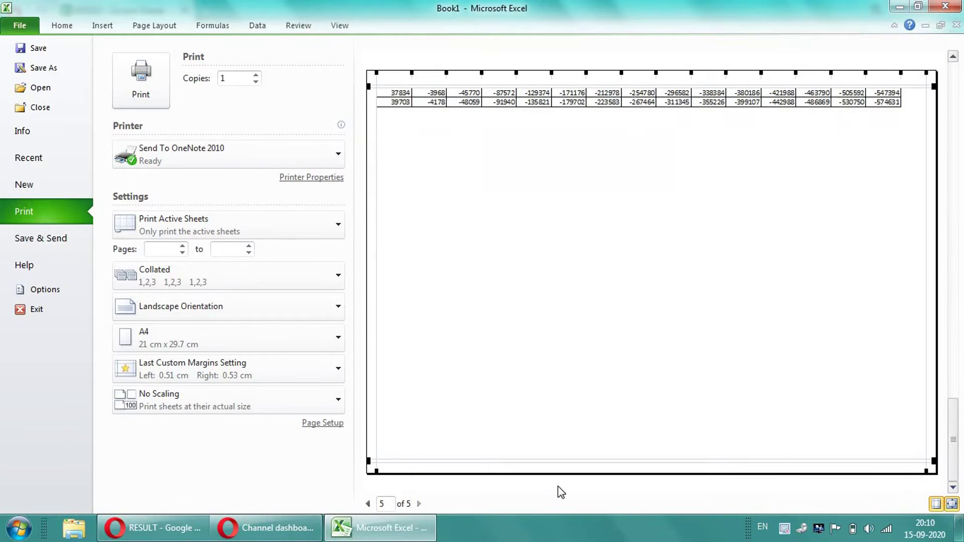
Fine-tune the top and bottom margins until the table fits on 4 pages, then return to the sheet.
{"action": "left_click_drag", "start_coordinate": [570, 459], "coordinate": [571, 463]}
{"action": "scroll", "coordinate": [741, 129], "scroll_direction": "up", "scroll_amount": 3}
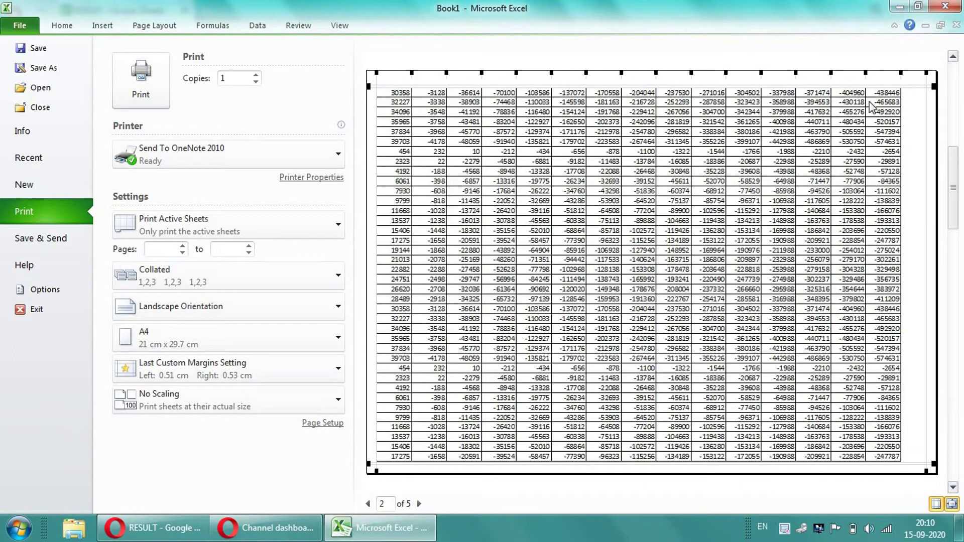
{"action": "left_click_drag", "start_coordinate": [907, 88], "coordinate": [906, 78]}
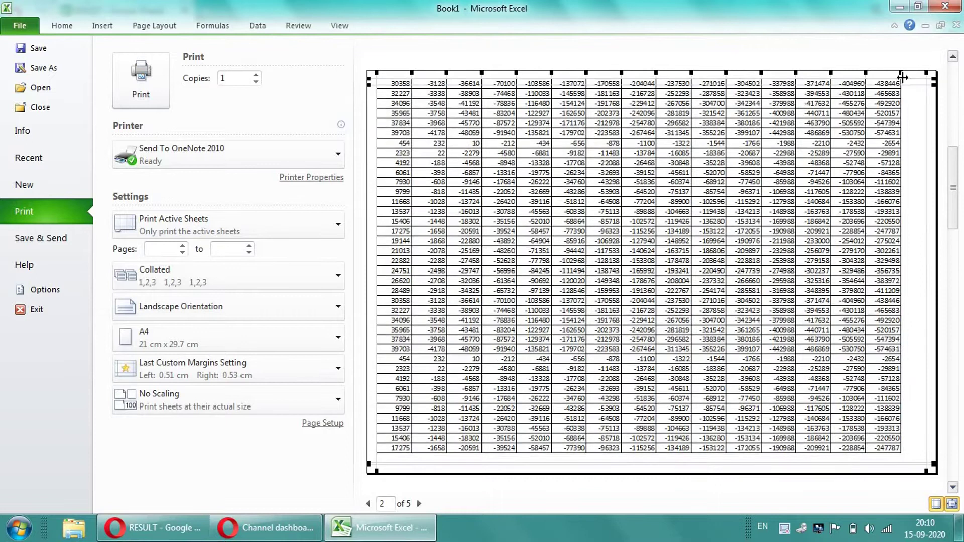
{"action": "scroll", "coordinate": [602, 352], "scroll_direction": "down", "scroll_amount": 2}
{"action": "scroll", "coordinate": [582, 377], "scroll_direction": "down", "scroll_amount": 1}
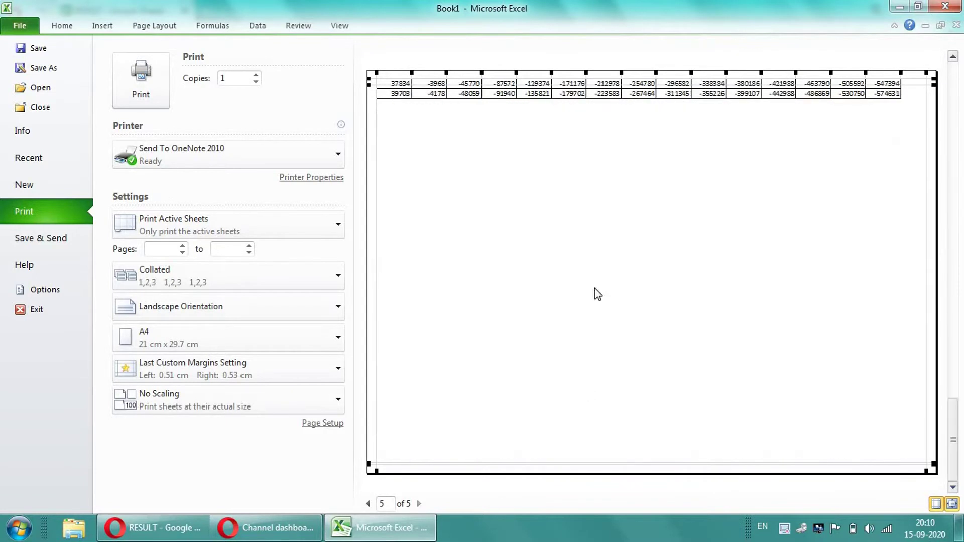
{"action": "left_click_drag", "start_coordinate": [549, 461], "coordinate": [547, 469]}
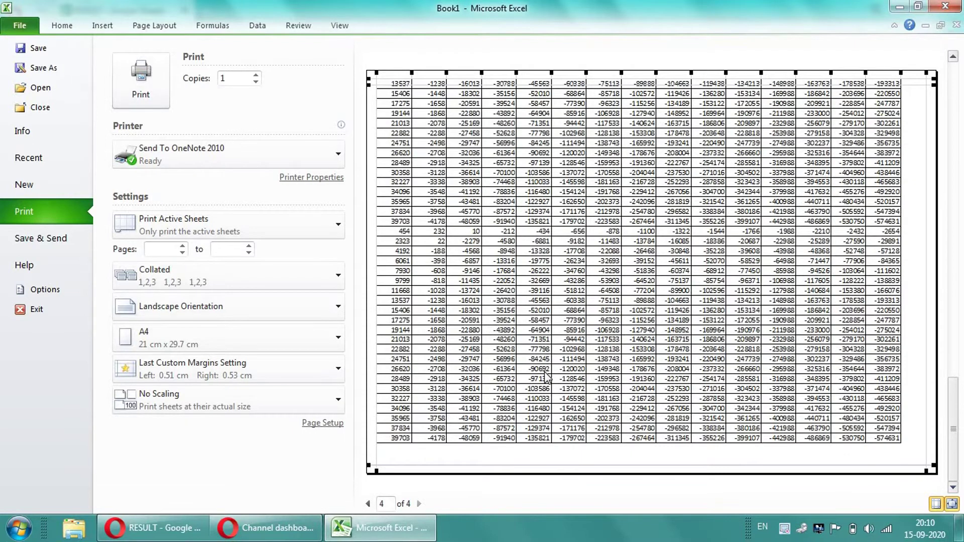
{"action": "scroll", "coordinate": [544, 377], "scroll_direction": "up", "scroll_amount": 3}
{"action": "scroll", "coordinate": [509, 422], "scroll_direction": "down", "scroll_amount": 3}
{"action": "scroll", "coordinate": [643, 284], "scroll_direction": "up", "scroll_amount": 3}
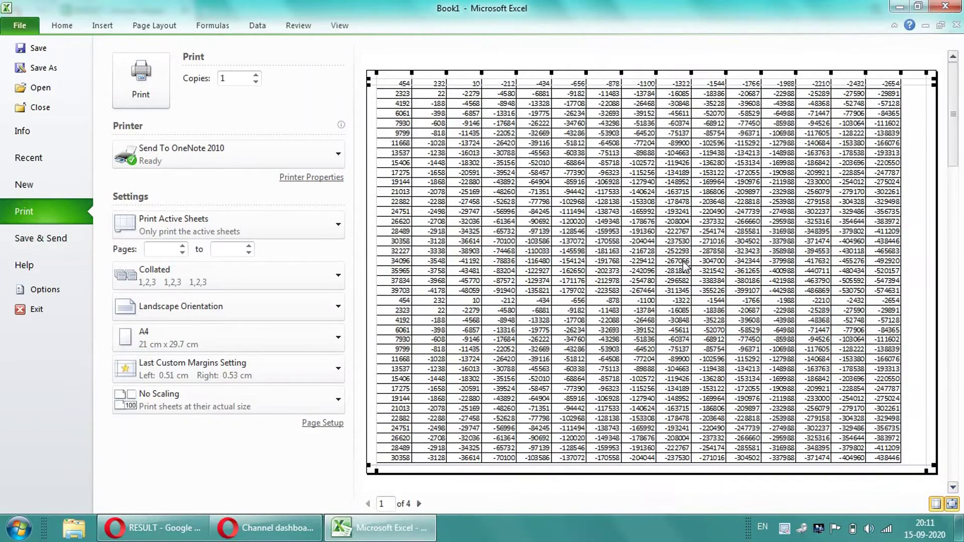
{"action": "scroll", "coordinate": [684, 265], "scroll_direction": "down", "scroll_amount": 3}
{"action": "scroll", "coordinate": [684, 265], "scroll_direction": "up", "scroll_amount": 3}
{"action": "scroll", "coordinate": [508, 289], "scroll_direction": "down", "scroll_amount": 3}
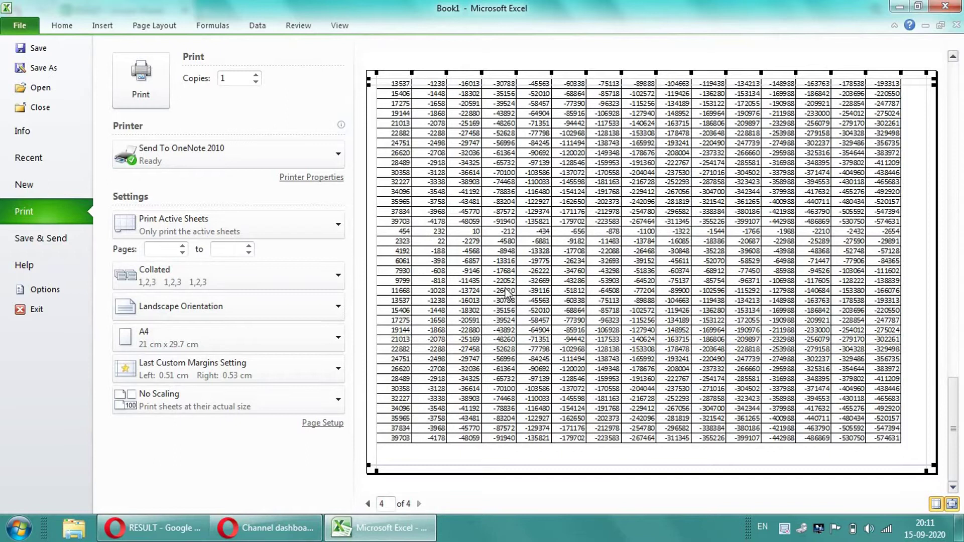
{"action": "left_click", "coordinate": [59, 26]}
Switch the sheet to Page Break Preview and dismiss its welcome message.
{"action": "left_click", "coordinate": [247, 226]}
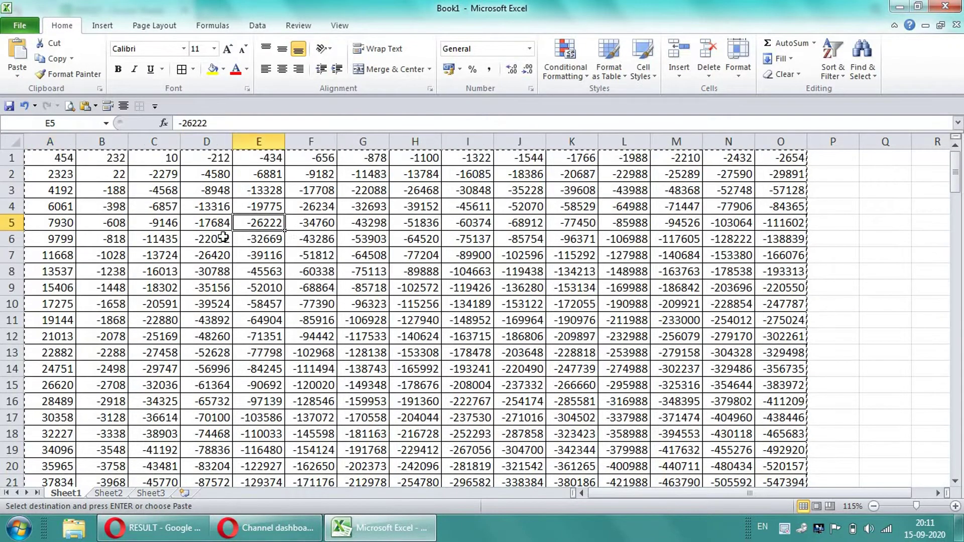
{"action": "left_click", "coordinate": [332, 27]}
{"action": "left_click", "coordinate": [96, 69]}
{"action": "left_click", "coordinate": [713, 206]}
{"action": "scroll", "coordinate": [291, 347], "scroll_direction": "down", "scroll_amount": 6}
{"action": "scroll", "coordinate": [280, 360], "scroll_direction": "down", "scroll_amount": 5}
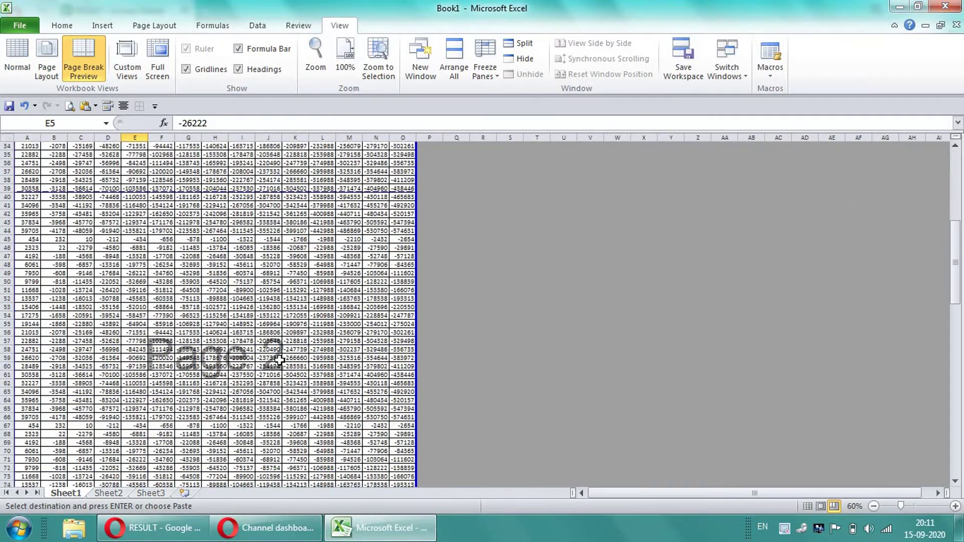
{"action": "scroll", "coordinate": [280, 360], "scroll_direction": "down", "scroll_amount": 3}
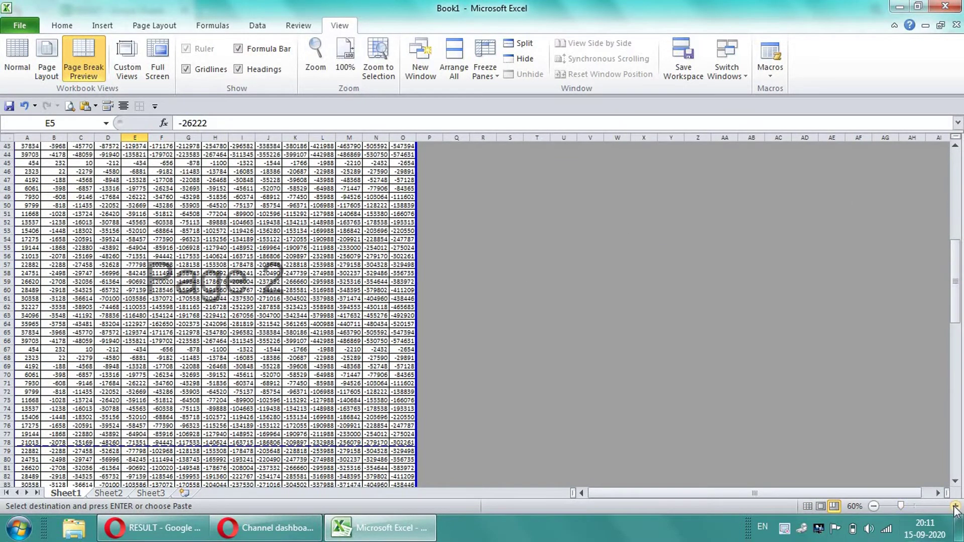
Zoom the page break preview to 100% and inspect the page boundaries.
{"action": "left_click", "coordinate": [956, 506]}
{"action": "left_click", "coordinate": [955, 506]}
{"action": "left_click", "coordinate": [955, 506]}
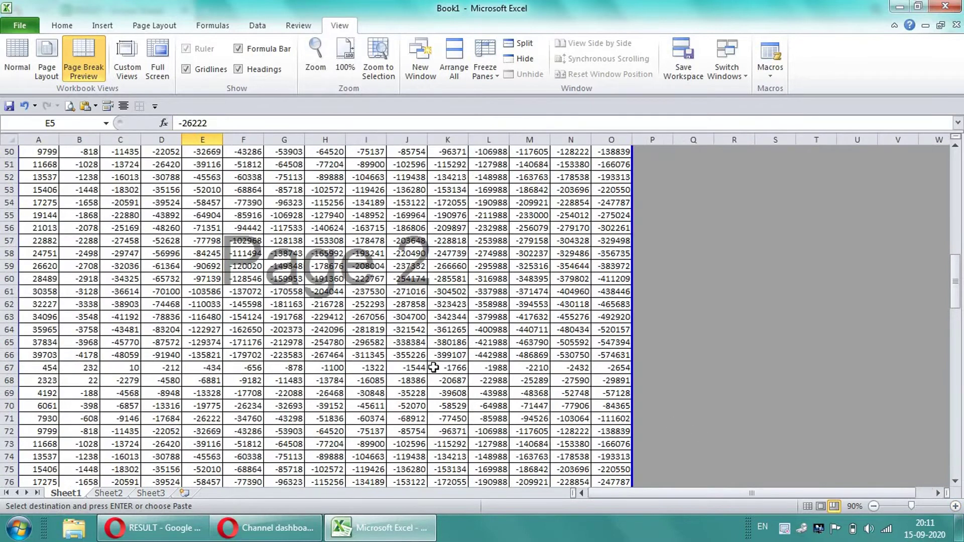
{"action": "scroll", "coordinate": [336, 301], "scroll_direction": "up", "scroll_amount": 1, "text": "ctrl"}
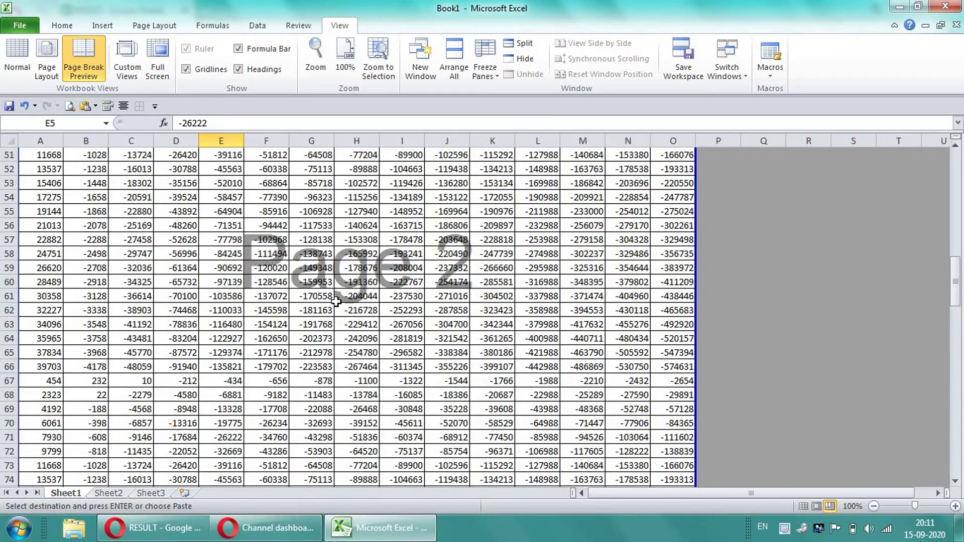
{"action": "scroll", "coordinate": [333, 302], "scroll_direction": "up", "scroll_amount": 8}
{"action": "scroll", "coordinate": [333, 301], "scroll_direction": "up", "scroll_amount": 9}
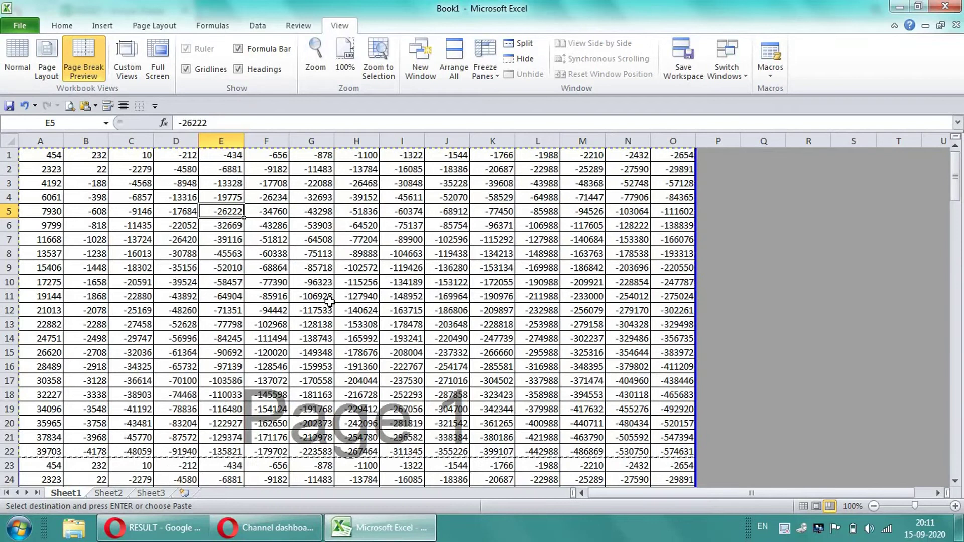
{"action": "scroll", "coordinate": [328, 302], "scroll_direction": "down", "scroll_amount": 6}
{"action": "scroll", "coordinate": [329, 301], "scroll_direction": "down", "scroll_amount": 5}
{"action": "scroll", "coordinate": [301, 304], "scroll_direction": "up", "scroll_amount": 7}
{"action": "scroll", "coordinate": [199, 310], "scroll_direction": "up", "scroll_amount": 4}
Insert manual page breaks above rows 19 and 45 from the cell shortcut menu.
{"action": "left_click", "coordinate": [35, 415]}
{"action": "right_click", "coordinate": [36, 414]}
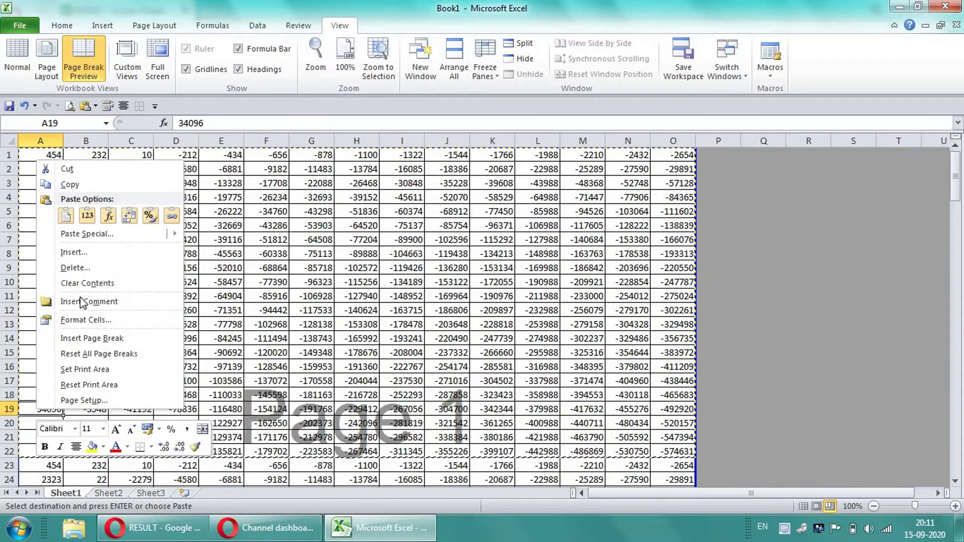
{"action": "left_click", "coordinate": [117, 339]}
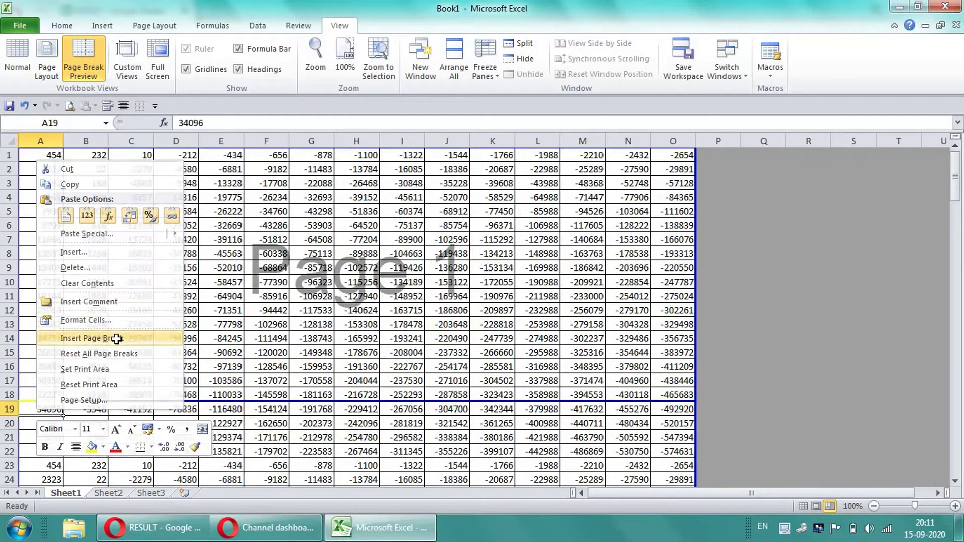
{"action": "scroll", "coordinate": [302, 313], "scroll_direction": "down", "scroll_amount": 1}
{"action": "scroll", "coordinate": [302, 313], "scroll_direction": "down", "scroll_amount": 2}
{"action": "scroll", "coordinate": [296, 332], "scroll_direction": "down", "scroll_amount": 5}
{"action": "scroll", "coordinate": [287, 334], "scroll_direction": "down", "scroll_amount": 3}
{"action": "scroll", "coordinate": [176, 337], "scroll_direction": "down", "scroll_amount": 2}
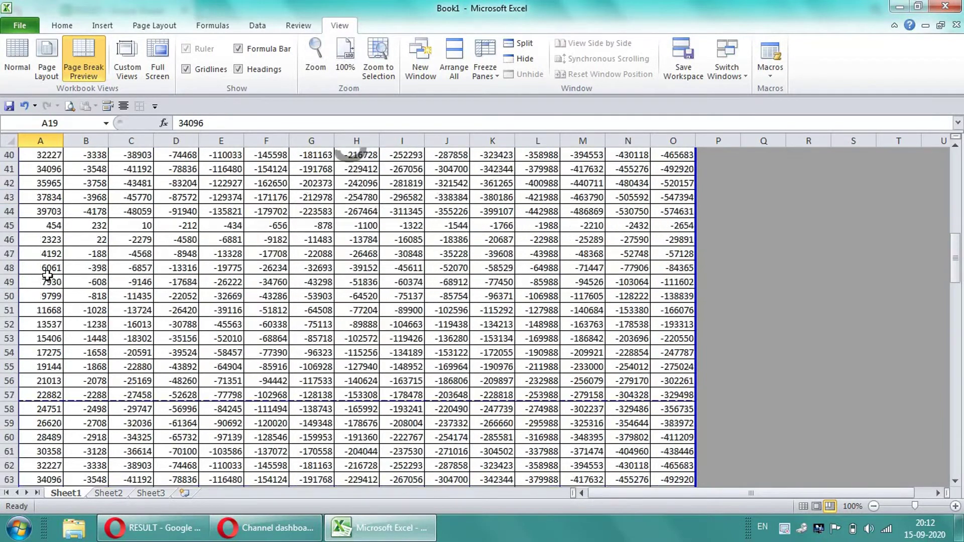
{"action": "scroll", "coordinate": [66, 280], "scroll_direction": "up", "scroll_amount": 3}
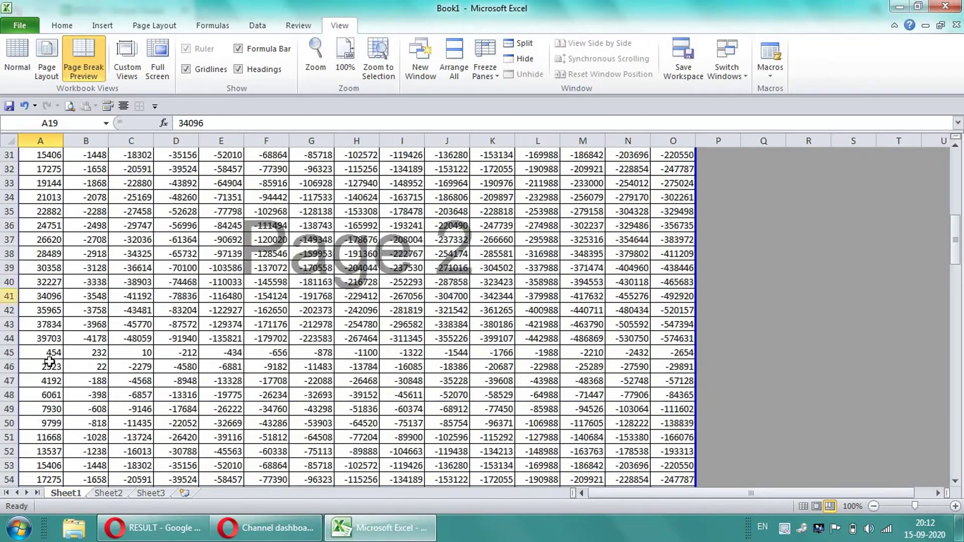
{"action": "right_click", "coordinate": [37, 355]}
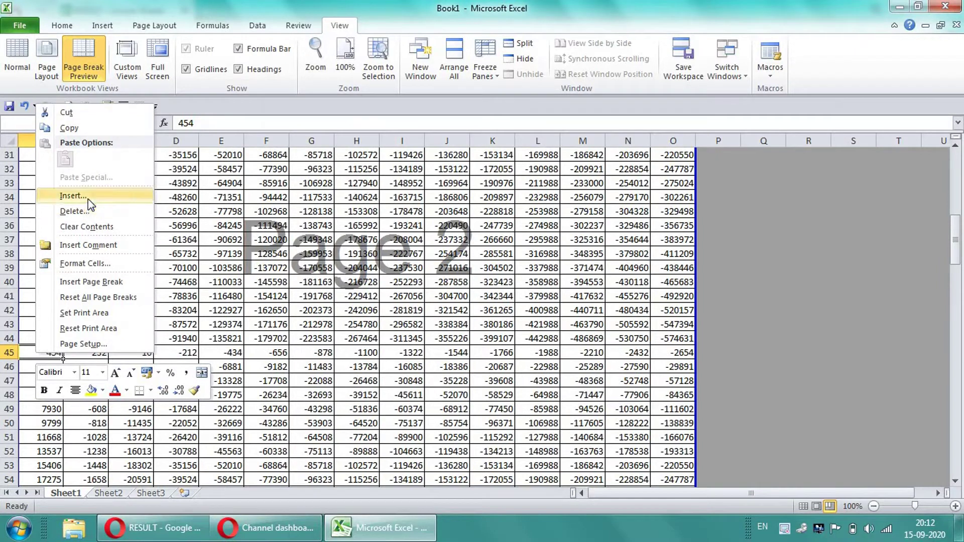
{"action": "left_click", "coordinate": [95, 282]}
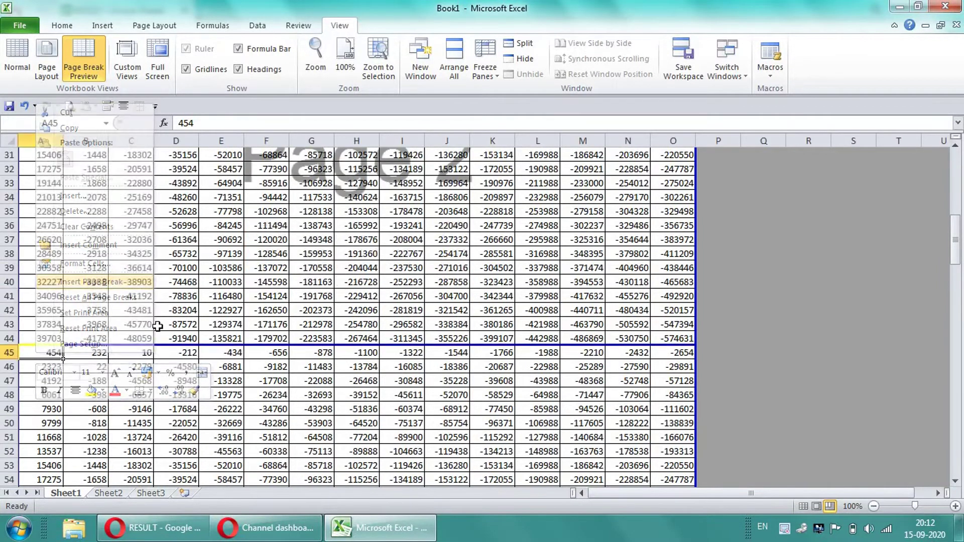
Insert a manual page break above row 70 via cell A70.
{"action": "scroll", "coordinate": [153, 342], "scroll_direction": "down", "scroll_amount": 3}
{"action": "scroll", "coordinate": [153, 341], "scroll_direction": "down", "scroll_amount": 3}
{"action": "scroll", "coordinate": [154, 341], "scroll_direction": "down", "scroll_amount": 4}
{"action": "scroll", "coordinate": [153, 342], "scroll_direction": "down", "scroll_amount": 2}
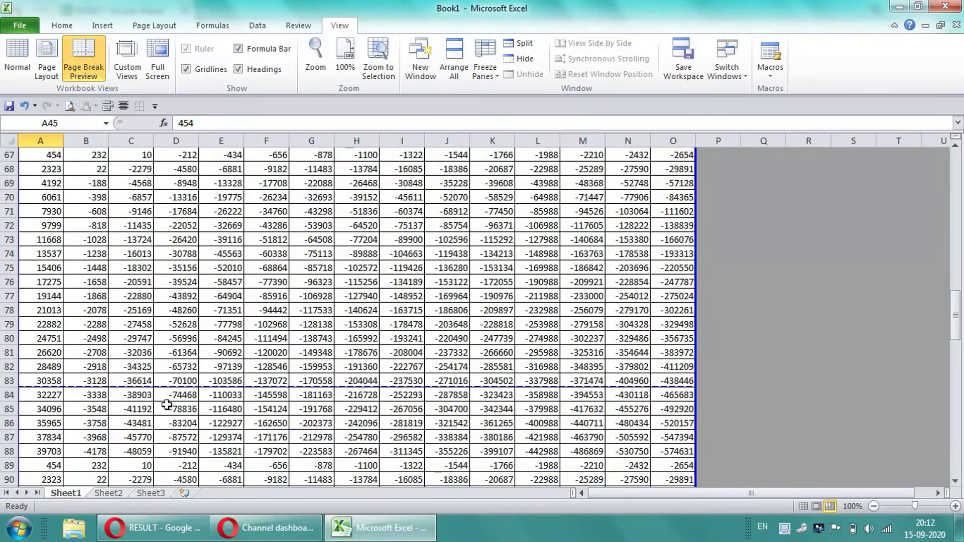
{"action": "scroll", "coordinate": [147, 341], "scroll_direction": "up", "scroll_amount": 4}
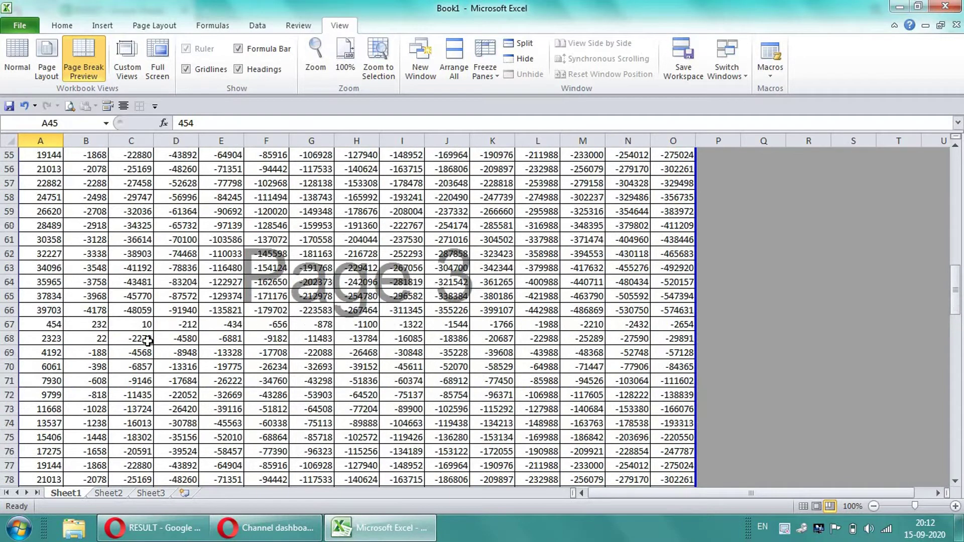
{"action": "scroll", "coordinate": [147, 341], "scroll_direction": "up", "scroll_amount": 2}
{"action": "scroll", "coordinate": [147, 341], "scroll_direction": "up", "scroll_amount": 4}
{"action": "scroll", "coordinate": [147, 341], "scroll_direction": "down", "scroll_amount": 3}
{"action": "scroll", "coordinate": [147, 340], "scroll_direction": "up", "scroll_amount": 2}
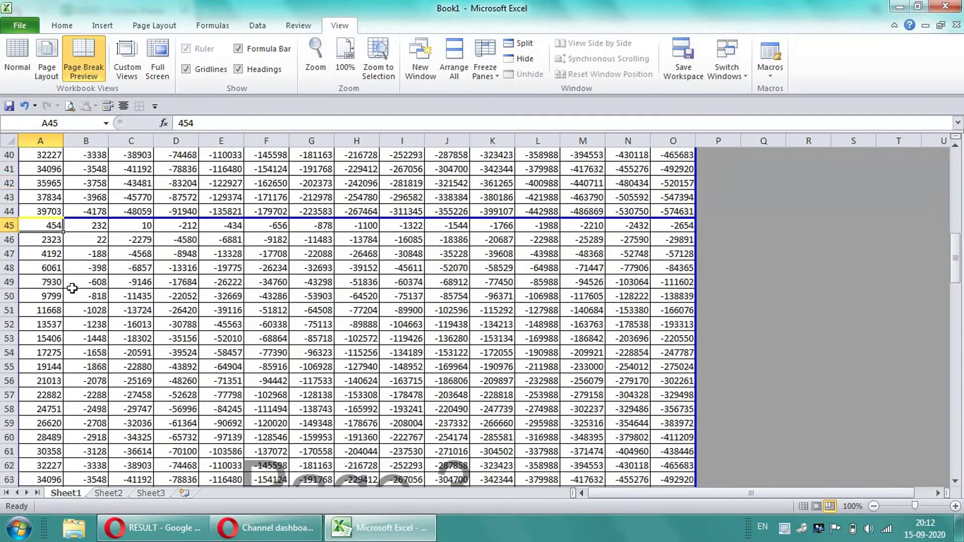
{"action": "scroll", "coordinate": [34, 327], "scroll_direction": "down", "scroll_amount": 3}
{"action": "scroll", "coordinate": [38, 396], "scroll_direction": "down", "scroll_amount": 2}
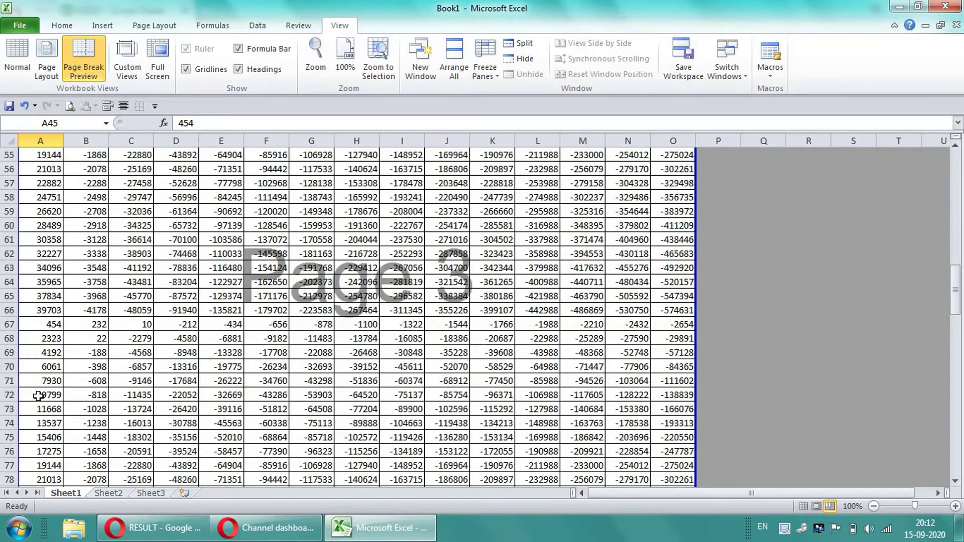
{"action": "right_click", "coordinate": [37, 366]}
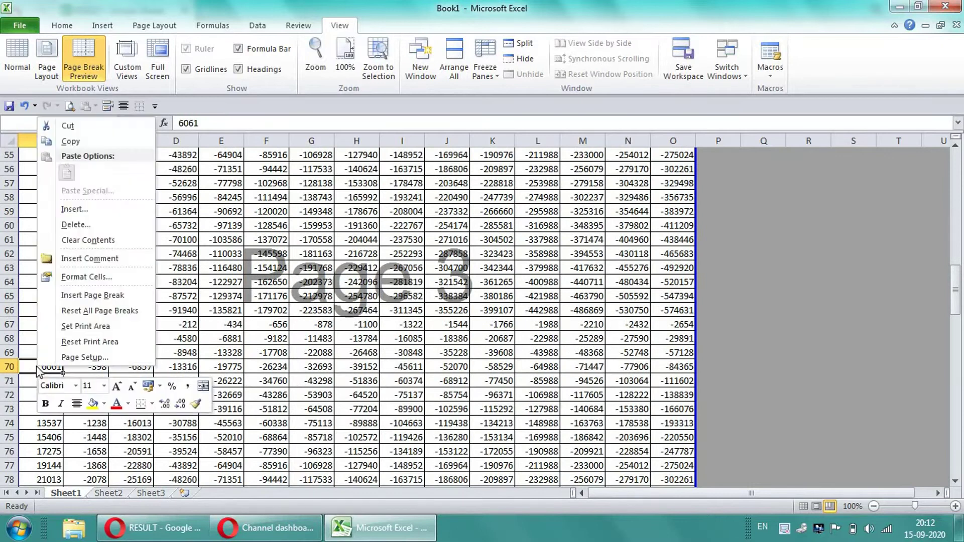
{"action": "left_click", "coordinate": [80, 295]}
Insert a manual page break above row 96 via cell A96.
{"action": "scroll", "coordinate": [249, 357], "scroll_direction": "down", "scroll_amount": 3}
{"action": "scroll", "coordinate": [249, 357], "scroll_direction": "down", "scroll_amount": 3}
{"action": "scroll", "coordinate": [246, 382], "scroll_direction": "down", "scroll_amount": 4}
{"action": "scroll", "coordinate": [242, 404], "scroll_direction": "down", "scroll_amount": 2}
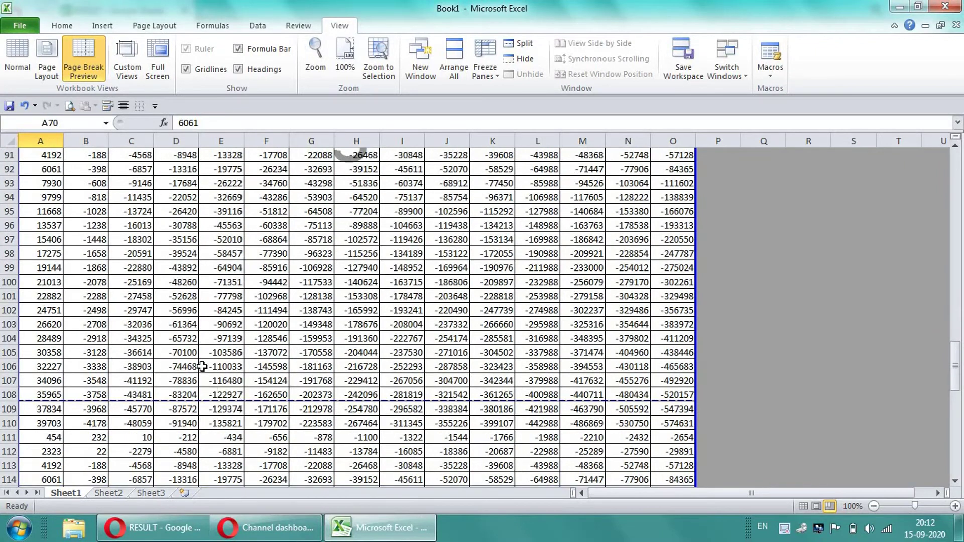
{"action": "scroll", "coordinate": [188, 329], "scroll_direction": "up", "scroll_amount": 1}
{"action": "scroll", "coordinate": [180, 361], "scroll_direction": "down", "scroll_amount": 5}
{"action": "scroll", "coordinate": [190, 381], "scroll_direction": "up", "scroll_amount": 3}
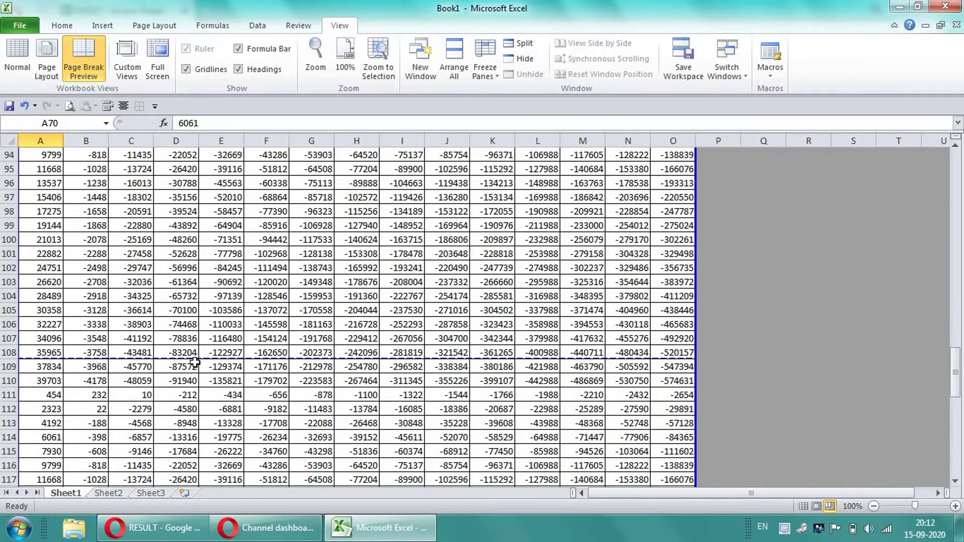
{"action": "scroll", "coordinate": [121, 307], "scroll_direction": "up", "scroll_amount": 5}
{"action": "scroll", "coordinate": [100, 321], "scroll_direction": "up", "scroll_amount": 4}
{"action": "scroll", "coordinate": [75, 341], "scroll_direction": "down", "scroll_amount": 5}
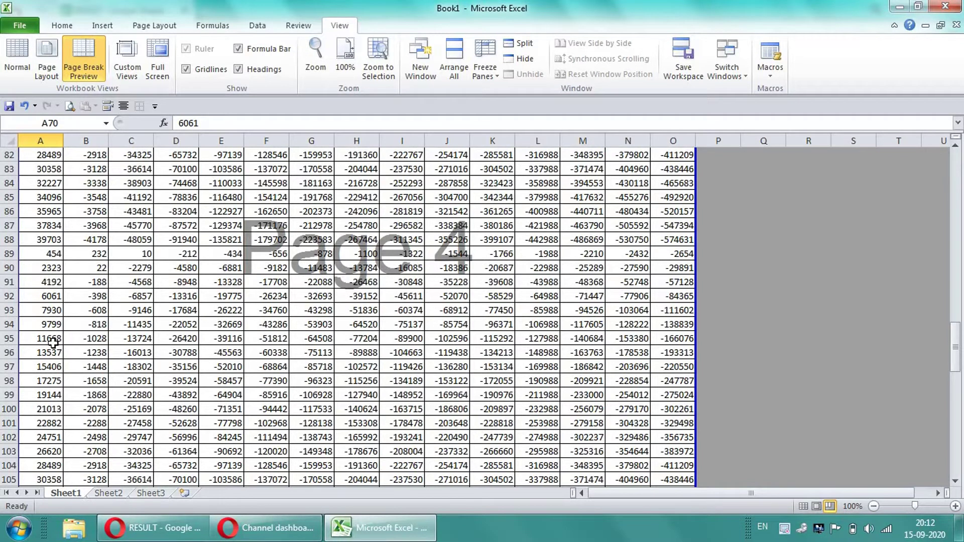
{"action": "right_click", "coordinate": [37, 356]}
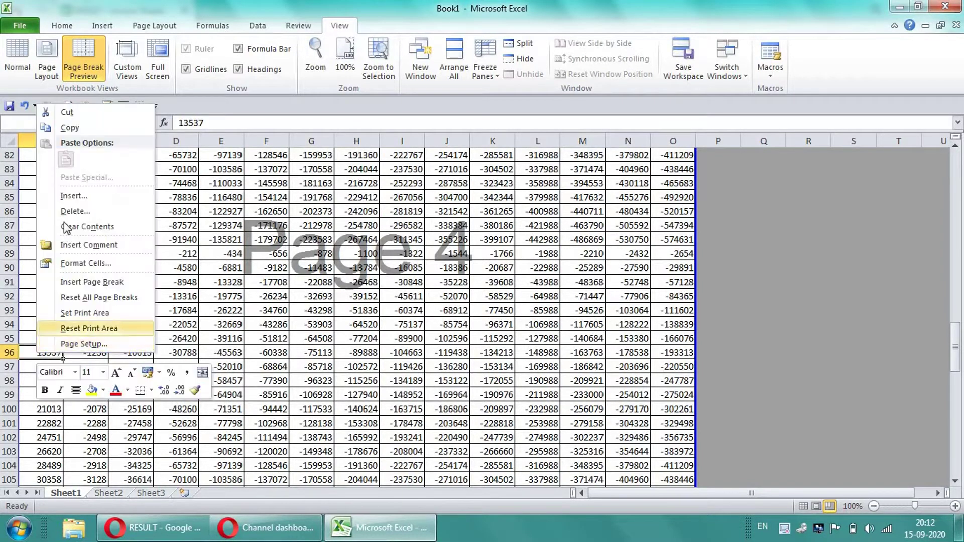
{"action": "left_click", "coordinate": [83, 282]}
Insert a manual page break above row 122 via cell A122.
{"action": "scroll", "coordinate": [179, 332], "scroll_direction": "down", "scroll_amount": 4}
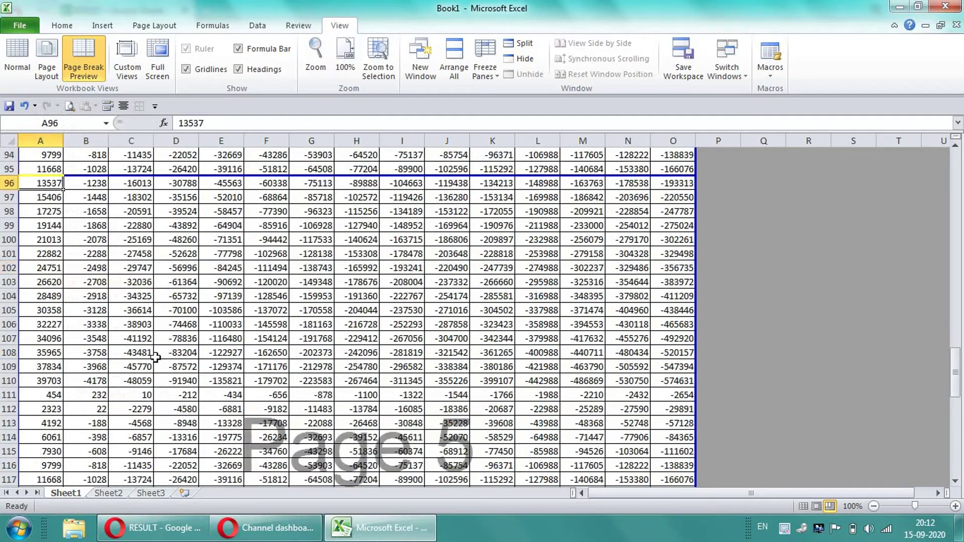
{"action": "scroll", "coordinate": [91, 374], "scroll_direction": "down", "scroll_amount": 4}
{"action": "right_click", "coordinate": [42, 383]}
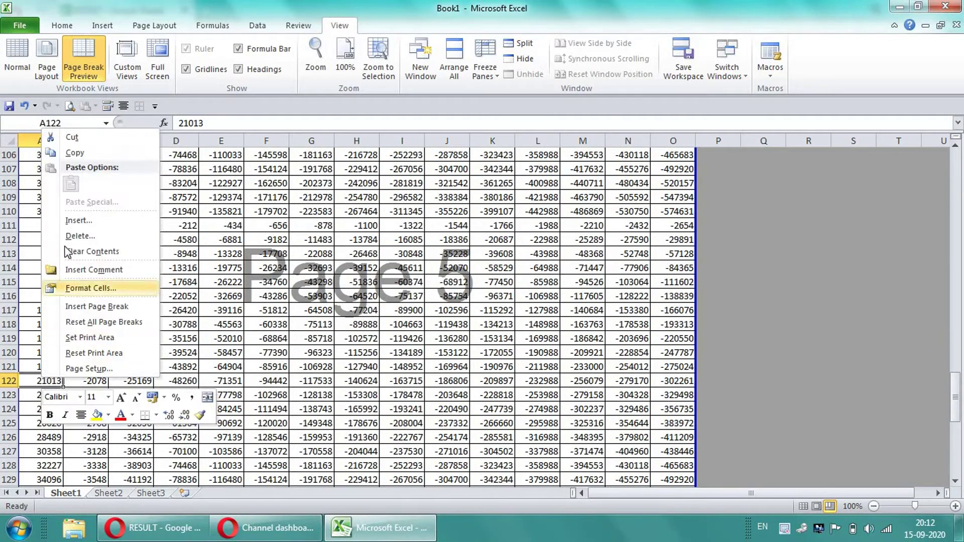
{"action": "left_click", "coordinate": [97, 307]}
{"action": "scroll", "coordinate": [225, 356], "scroll_direction": "down", "scroll_amount": 4}
{"action": "scroll", "coordinate": [224, 356], "scroll_direction": "down", "scroll_amount": 4}
{"action": "scroll", "coordinate": [224, 356], "scroll_direction": "up", "scroll_amount": 4}
{"action": "scroll", "coordinate": [224, 356], "scroll_direction": "up", "scroll_amount": 8}
{"action": "scroll", "coordinate": [224, 356], "scroll_direction": "up", "scroll_amount": 8}
{"action": "scroll", "coordinate": [224, 356], "scroll_direction": "up", "scroll_amount": 14}
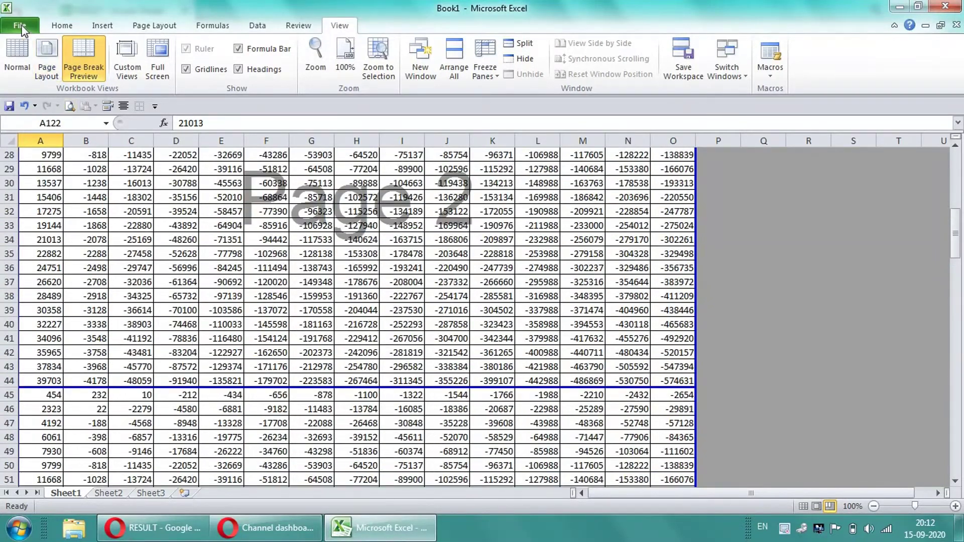
{"action": "left_click", "coordinate": [20, 25]}
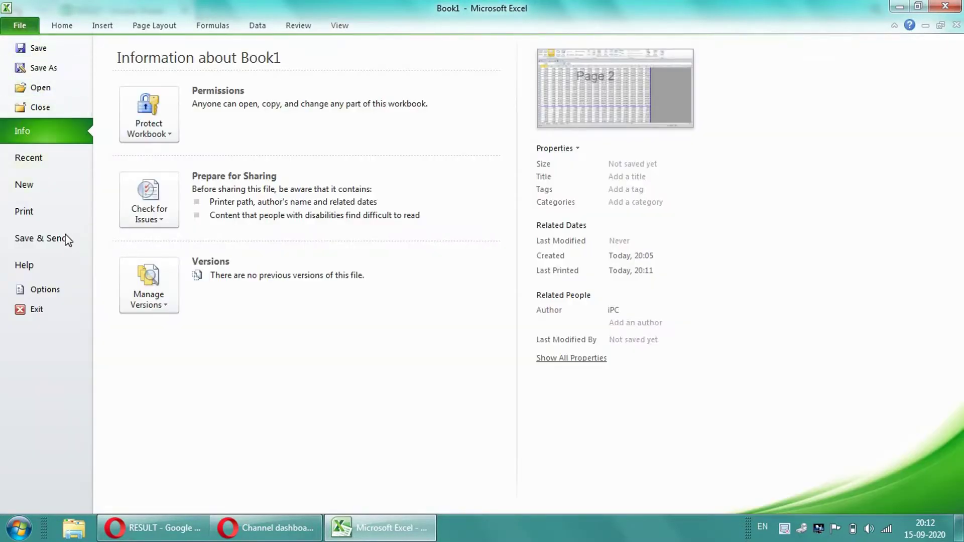
{"action": "left_click", "coordinate": [45, 211]}
{"action": "scroll", "coordinate": [619, 257], "scroll_direction": "down", "scroll_amount": 1}
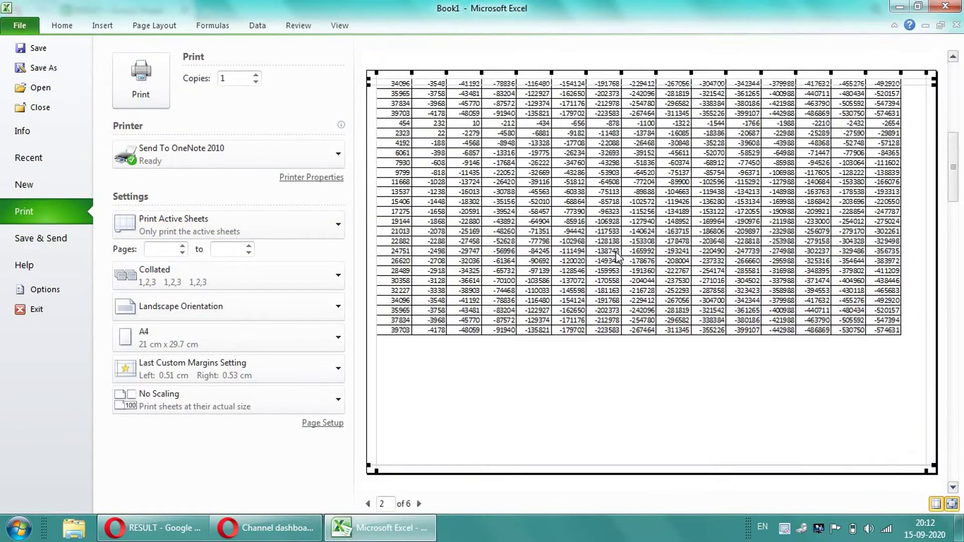
{"action": "scroll", "coordinate": [619, 257], "scroll_direction": "down", "scroll_amount": 1}
{"action": "scroll", "coordinate": [619, 257], "scroll_direction": "down", "scroll_amount": 1}
{"action": "scroll", "coordinate": [617, 254], "scroll_direction": "down", "scroll_amount": 1}
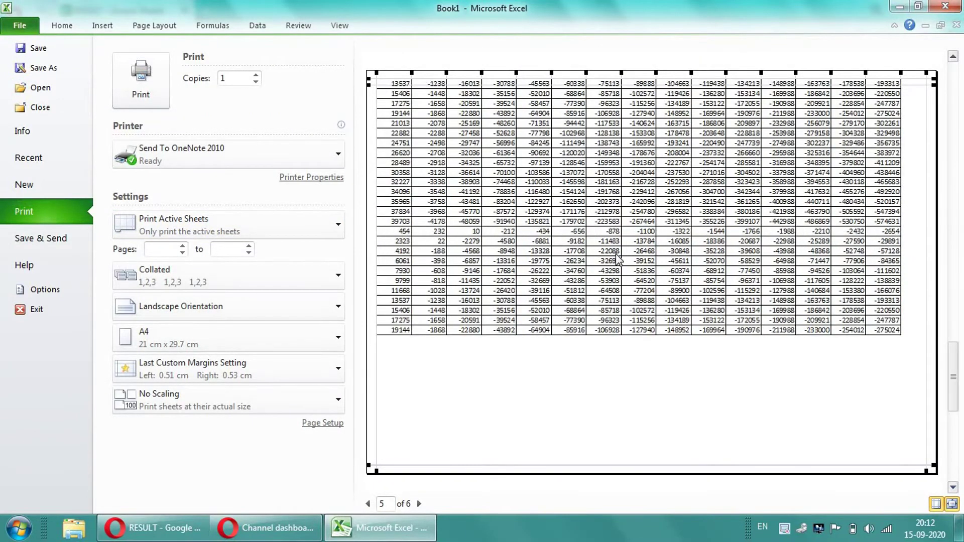
{"action": "scroll", "coordinate": [617, 255], "scroll_direction": "down", "scroll_amount": 1}
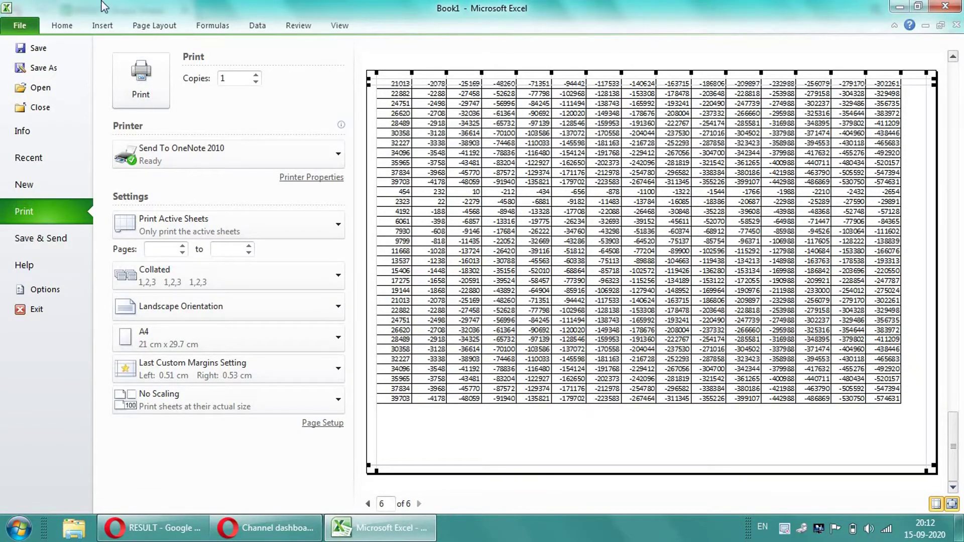
{"action": "left_click", "coordinate": [60, 25]}
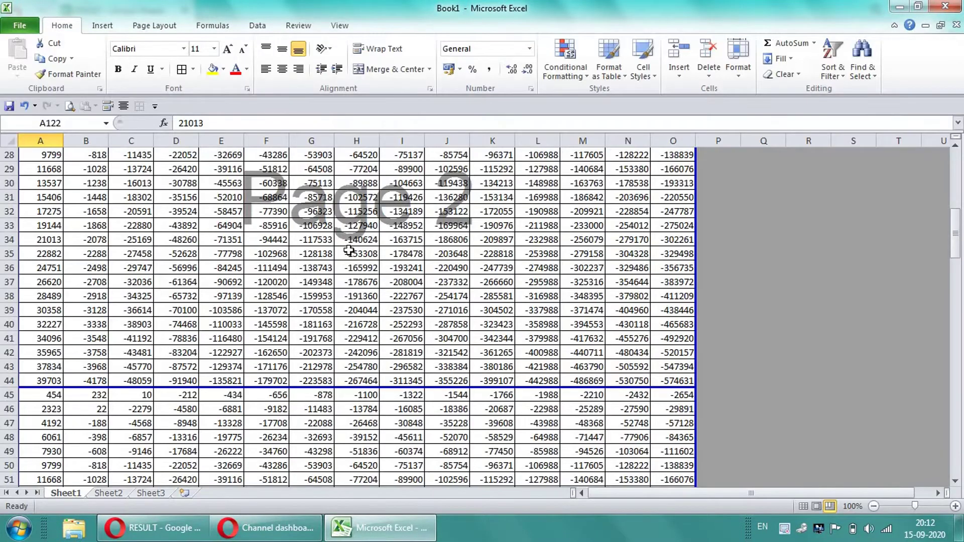
Drag the right blue print border from column O back to end after column G.
{"action": "scroll", "coordinate": [373, 277], "scroll_direction": "up", "scroll_amount": 7}
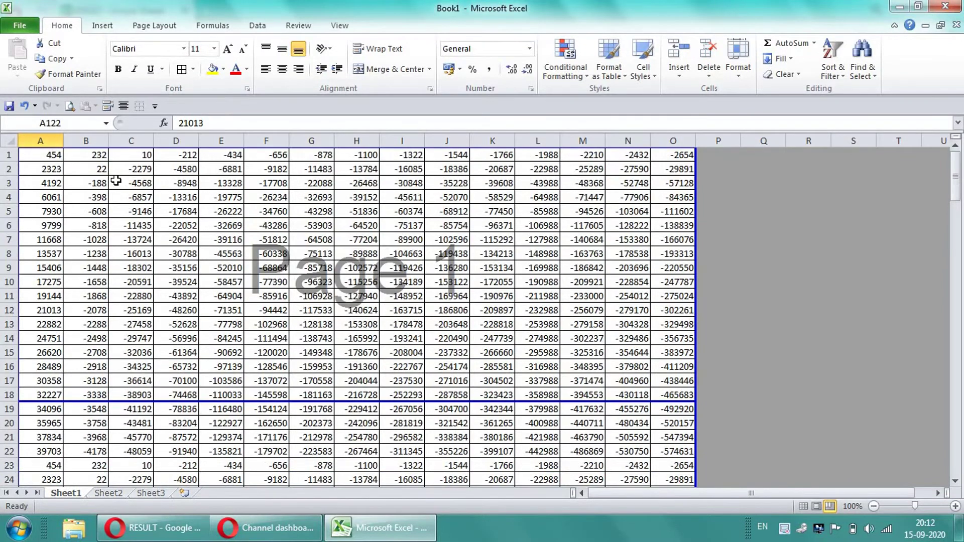
{"action": "mouse_move", "coordinate": [54, 170]}
{"action": "left_mouse_down"}
{"action": "mouse_move", "coordinate": [338, 159]}
{"action": "mouse_move", "coordinate": [189, 155]}
{"action": "mouse_move", "coordinate": [312, 161]}
{"action": "left_mouse_up"}
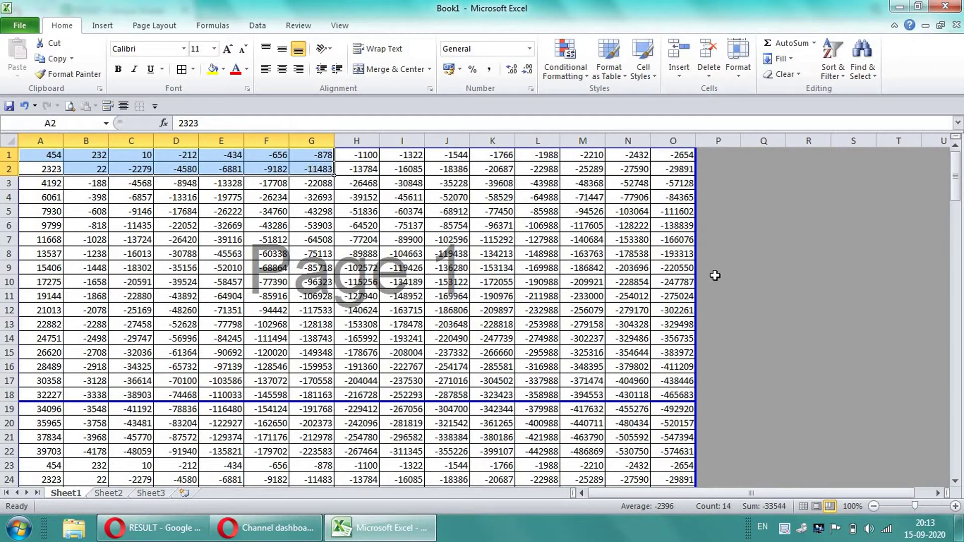
{"action": "left_click_drag", "start_coordinate": [698, 267], "coordinate": [335, 221]}
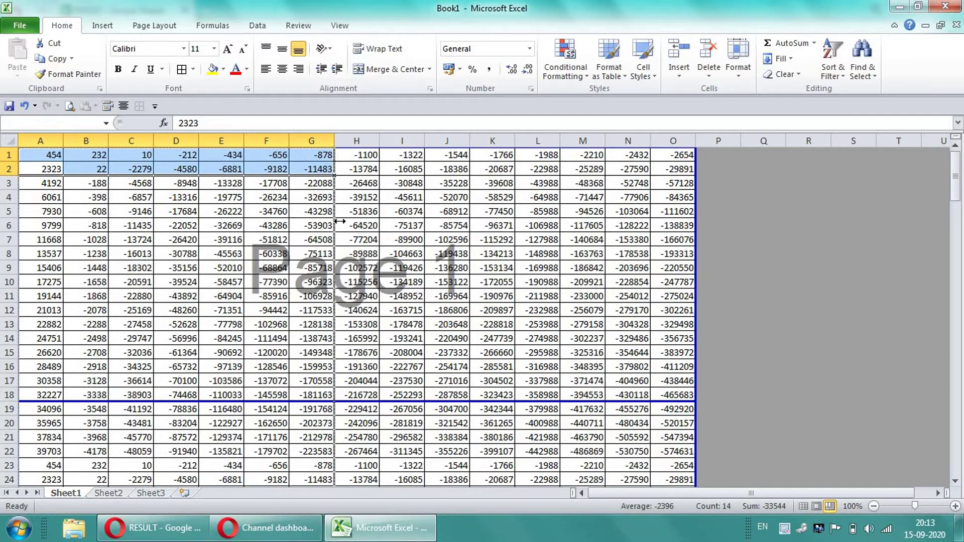
{"action": "left_click", "coordinate": [261, 253]}
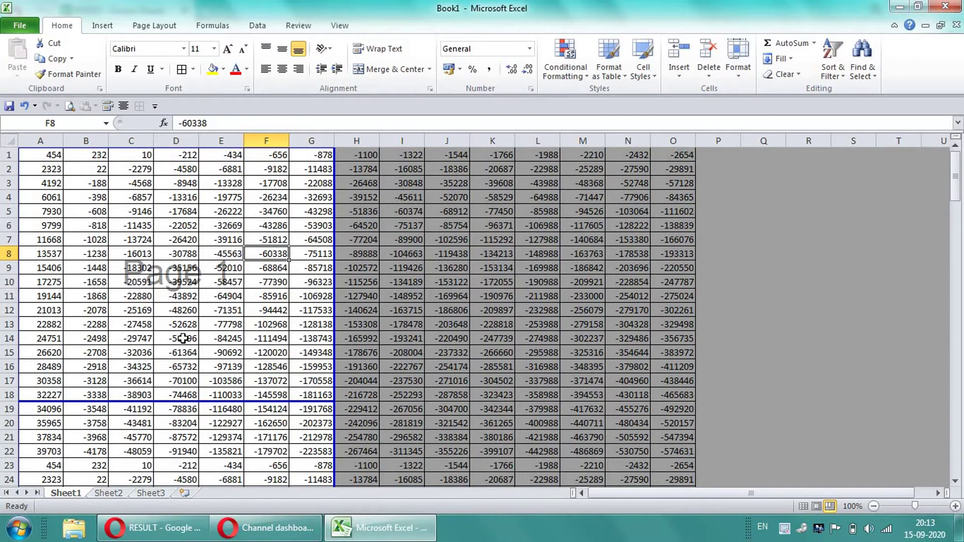
Switch the worksheet back to Normal view.
{"action": "scroll", "coordinate": [188, 326], "scroll_direction": "down", "scroll_amount": 6}
{"action": "scroll", "coordinate": [186, 346], "scroll_direction": "down", "scroll_amount": 14}
{"action": "scroll", "coordinate": [184, 361], "scroll_direction": "down", "scroll_amount": 7}
{"action": "scroll", "coordinate": [186, 359], "scroll_direction": "down", "scroll_amount": 7}
{"action": "scroll", "coordinate": [196, 372], "scroll_direction": "down", "scroll_amount": 13}
{"action": "scroll", "coordinate": [198, 377], "scroll_direction": "up", "scroll_amount": 11}
{"action": "scroll", "coordinate": [201, 374], "scroll_direction": "up", "scroll_amount": 10}
{"action": "scroll", "coordinate": [202, 374], "scroll_direction": "up", "scroll_amount": 12}
{"action": "scroll", "coordinate": [203, 352], "scroll_direction": "up", "scroll_amount": 7}
{"action": "scroll", "coordinate": [209, 223], "scroll_direction": "up", "scroll_amount": 6}
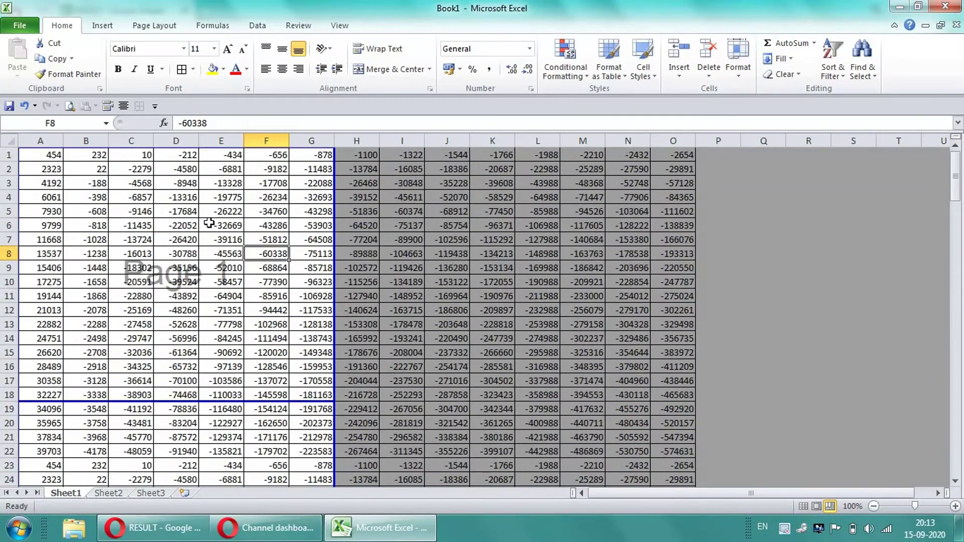
{"action": "left_click", "coordinate": [338, 27]}
{"action": "left_click", "coordinate": [17, 55]}
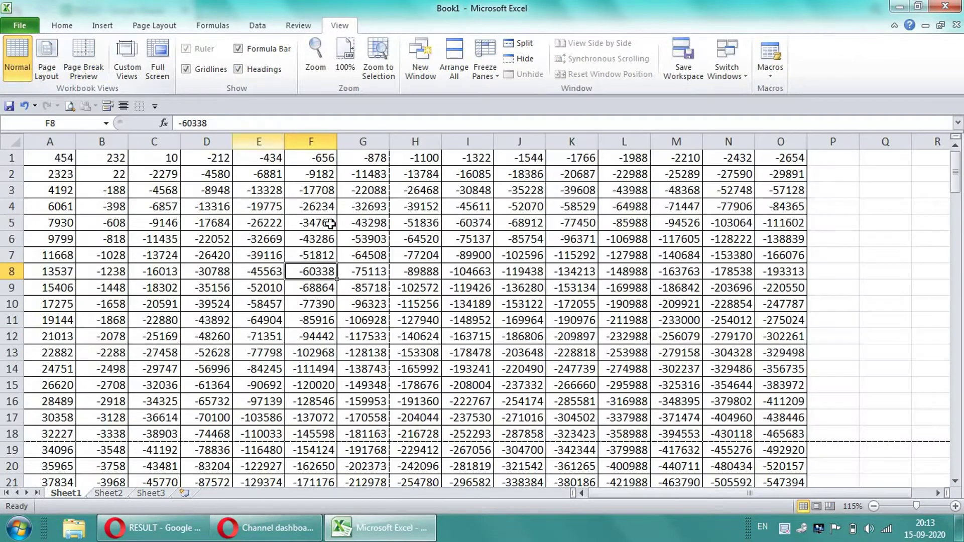
{"action": "scroll", "coordinate": [276, 200], "scroll_direction": "down", "scroll_amount": 7}
{"action": "scroll", "coordinate": [151, 166], "scroll_direction": "down", "scroll_amount": 6}
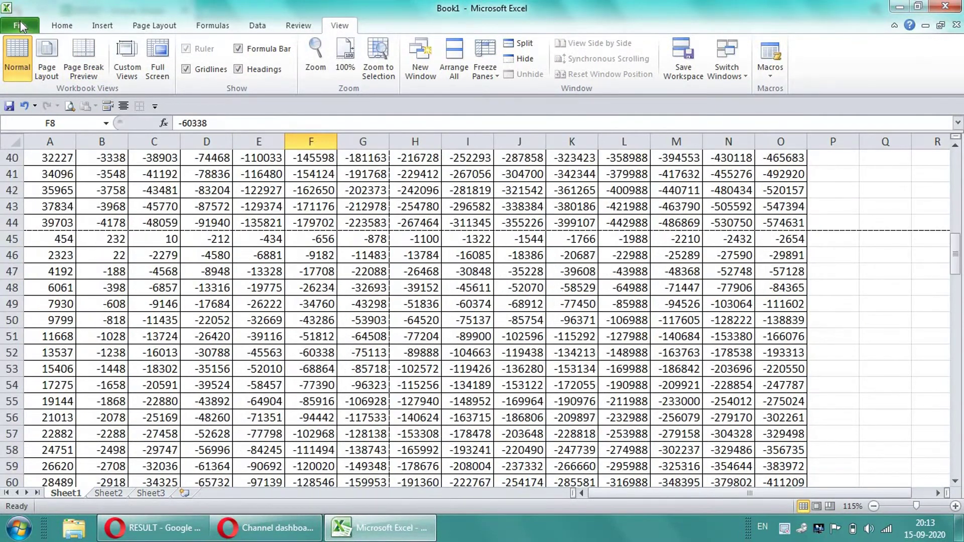
{"action": "key", "text": "alt+f"}
{"action": "left_click", "coordinate": [38, 216]}
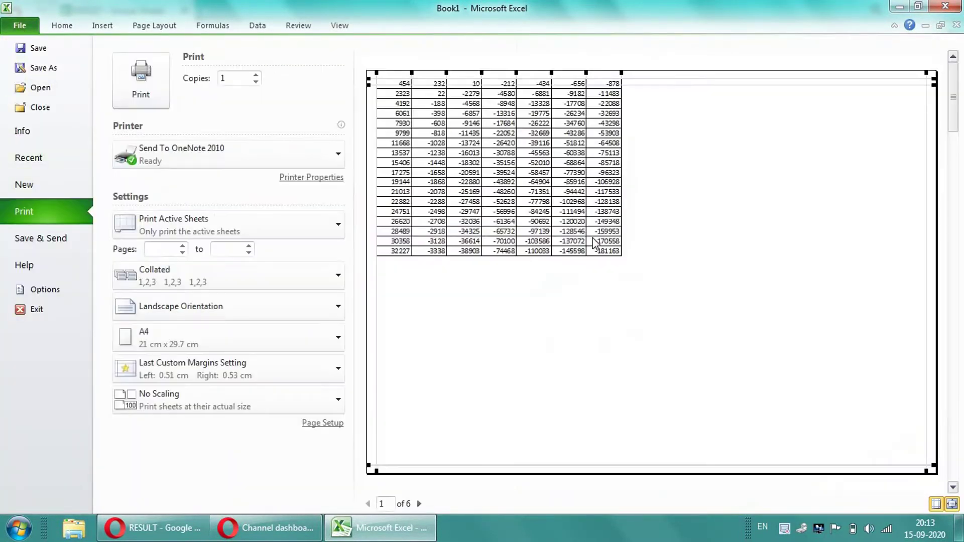
{"action": "scroll", "coordinate": [539, 240], "scroll_direction": "down", "scroll_amount": 5}
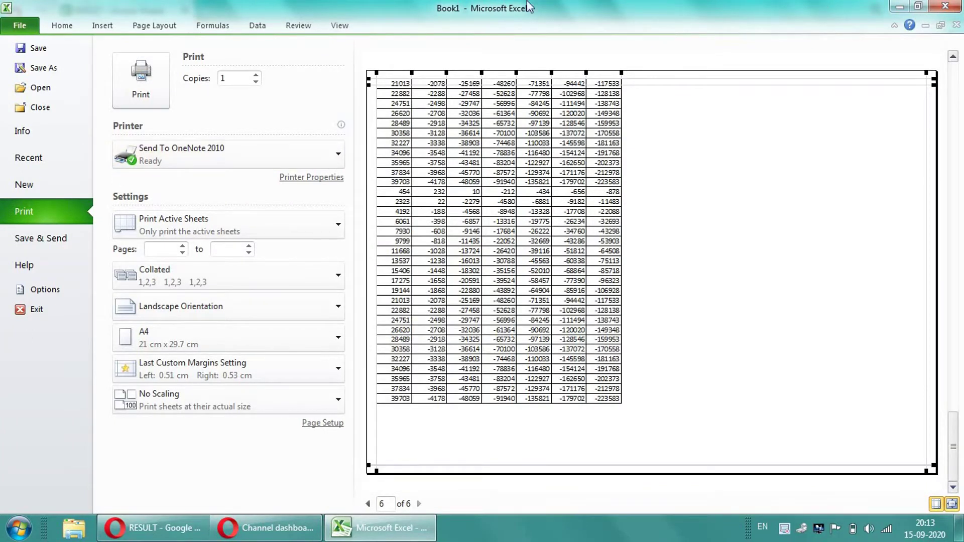
{"action": "left_click", "coordinate": [63, 27]}
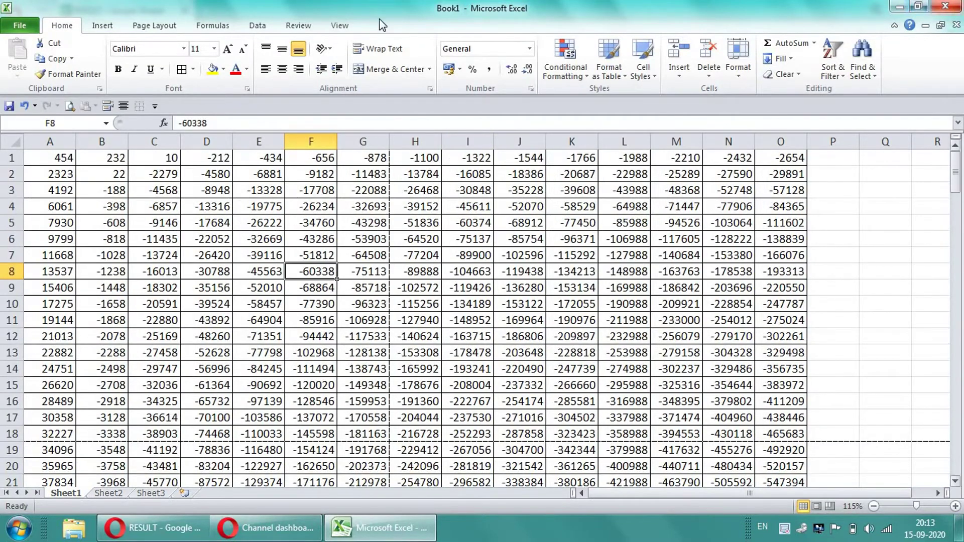
In Page Break Preview, widen the print area back out and place the vertical break between columns O and P.
{"action": "left_click", "coordinate": [341, 28]}
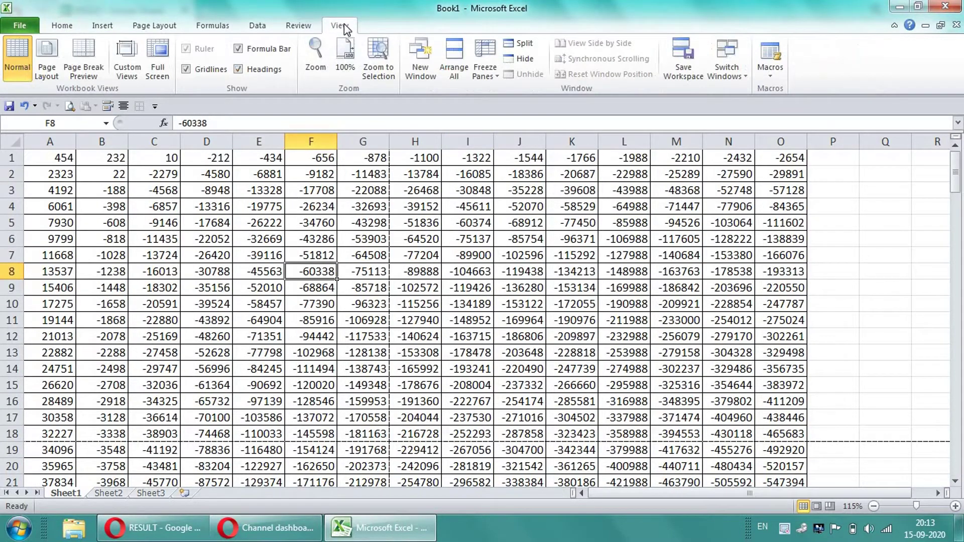
{"action": "left_click", "coordinate": [75, 60]}
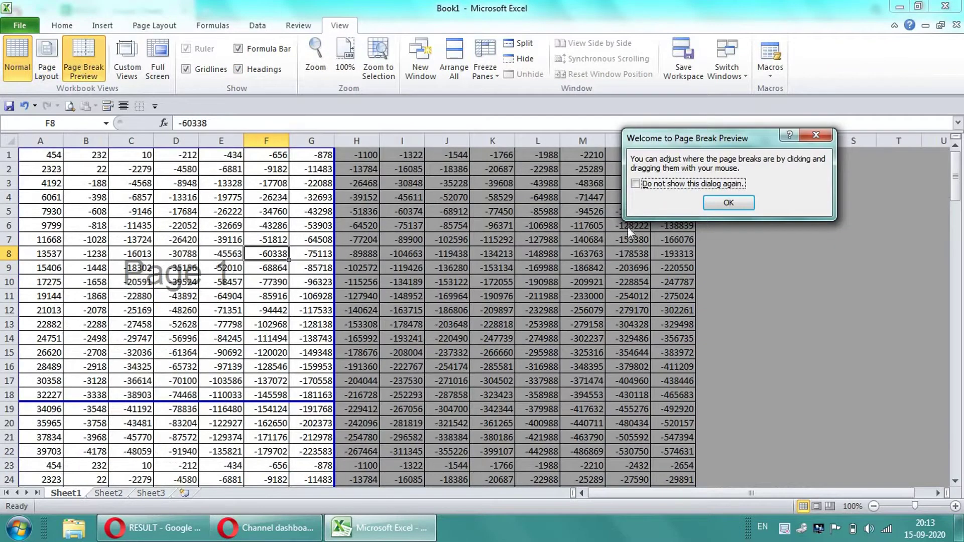
{"action": "left_click", "coordinate": [725, 203]}
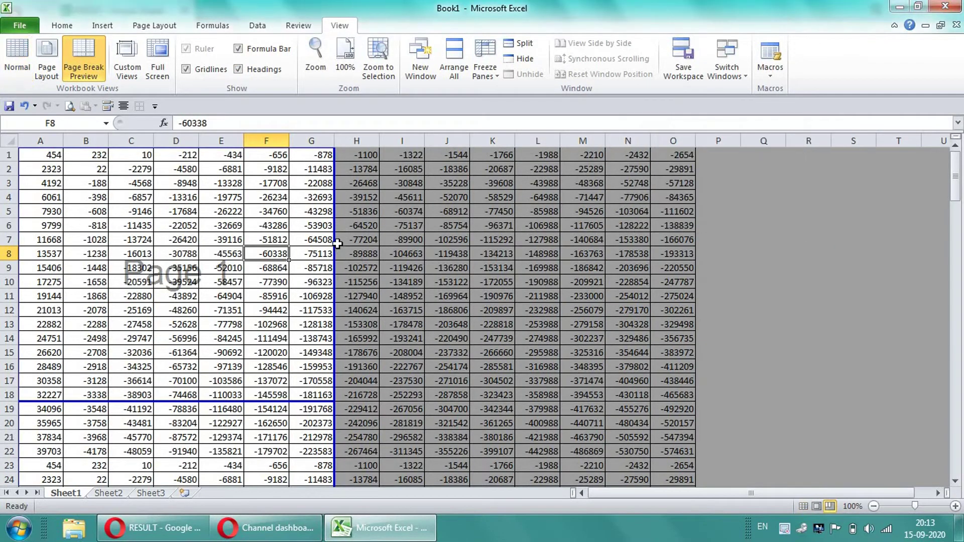
{"action": "left_click_drag", "start_coordinate": [332, 239], "coordinate": [658, 246]}
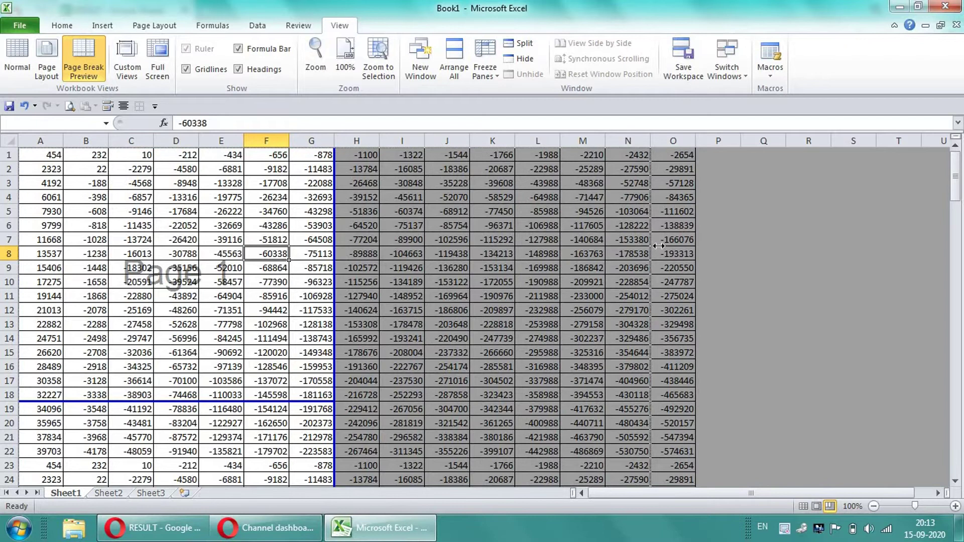
{"action": "left_click_drag", "start_coordinate": [680, 253], "coordinate": [696, 253]}
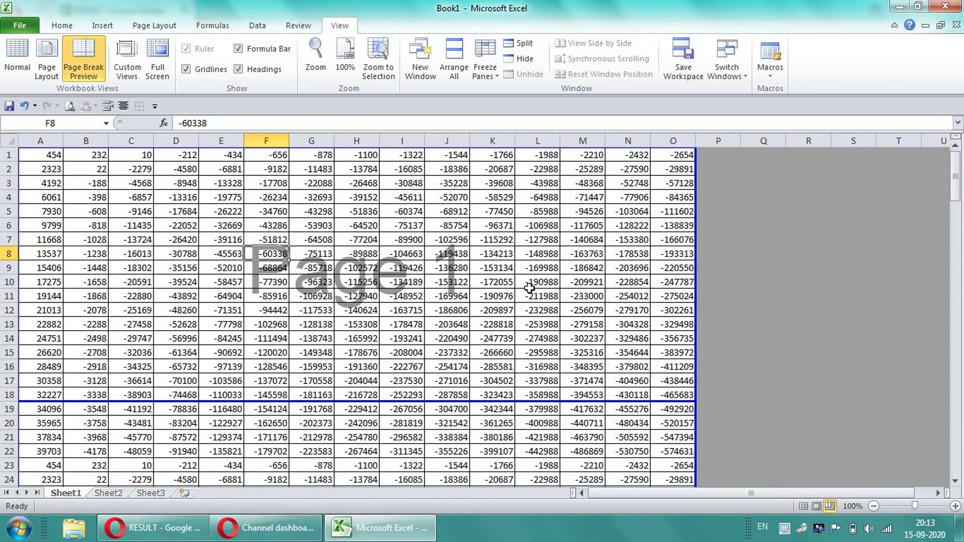
Return to Normal view and select the cell block E5:K23.
{"action": "scroll", "coordinate": [417, 301], "scroll_direction": "down", "scroll_amount": 5}
{"action": "scroll", "coordinate": [417, 301], "scroll_direction": "down", "scroll_amount": 1}
{"action": "scroll", "coordinate": [313, 266], "scroll_direction": "up", "scroll_amount": 6}
{"action": "left_click", "coordinate": [13, 58]}
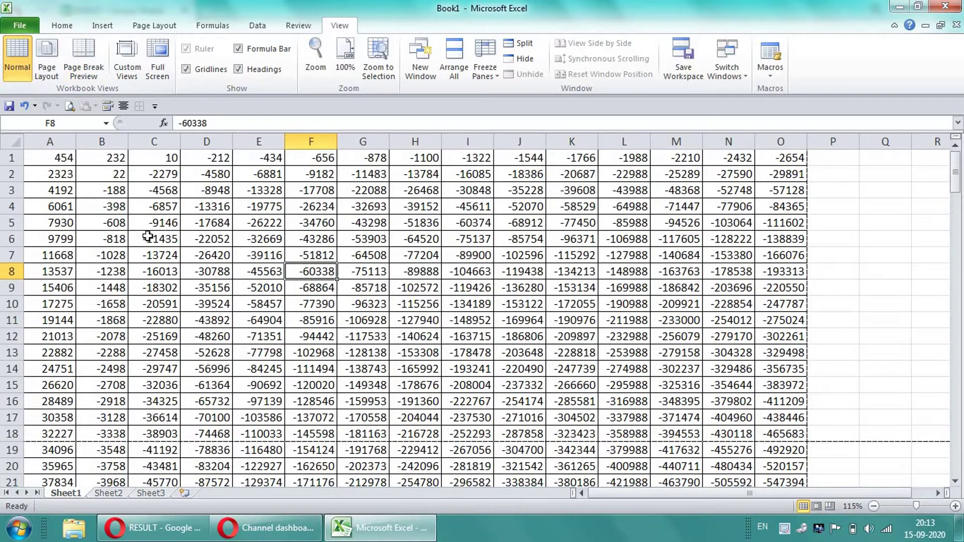
{"action": "left_click_drag", "start_coordinate": [314, 156], "coordinate": [367, 227]}
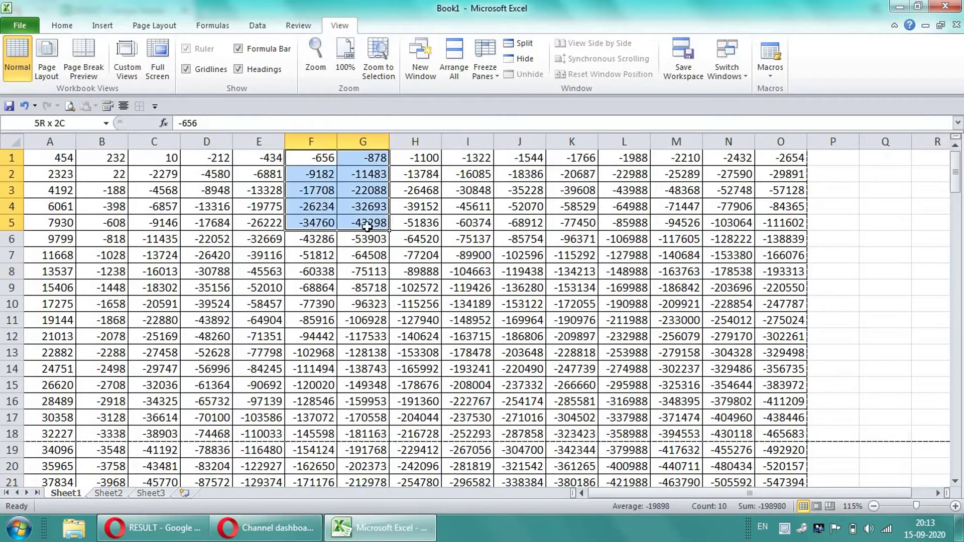
{"action": "left_click", "coordinate": [717, 207]}
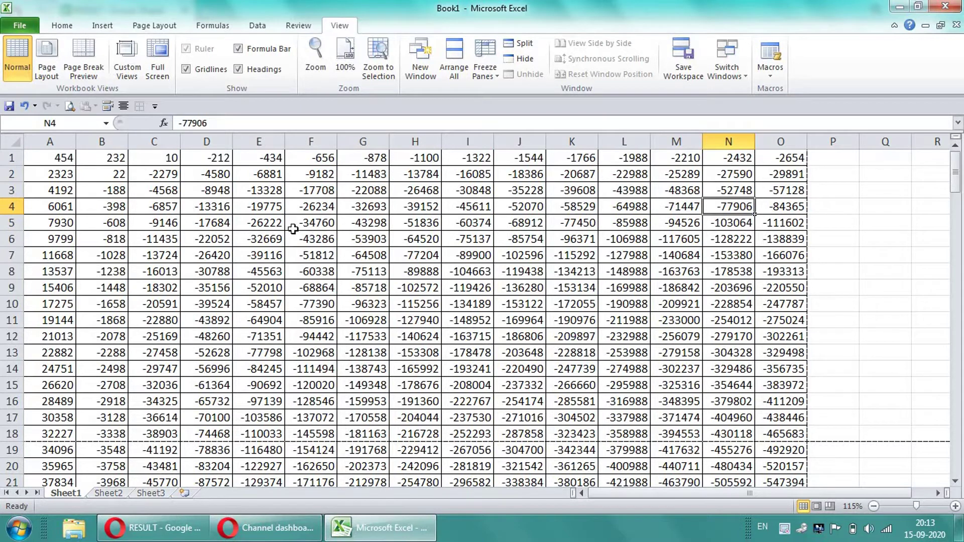
{"action": "mouse_move", "coordinate": [258, 220]}
{"action": "left_mouse_down"}
{"action": "mouse_move", "coordinate": [581, 494]}
{"action": "mouse_move", "coordinate": [573, 482]}
{"action": "left_mouse_up"}
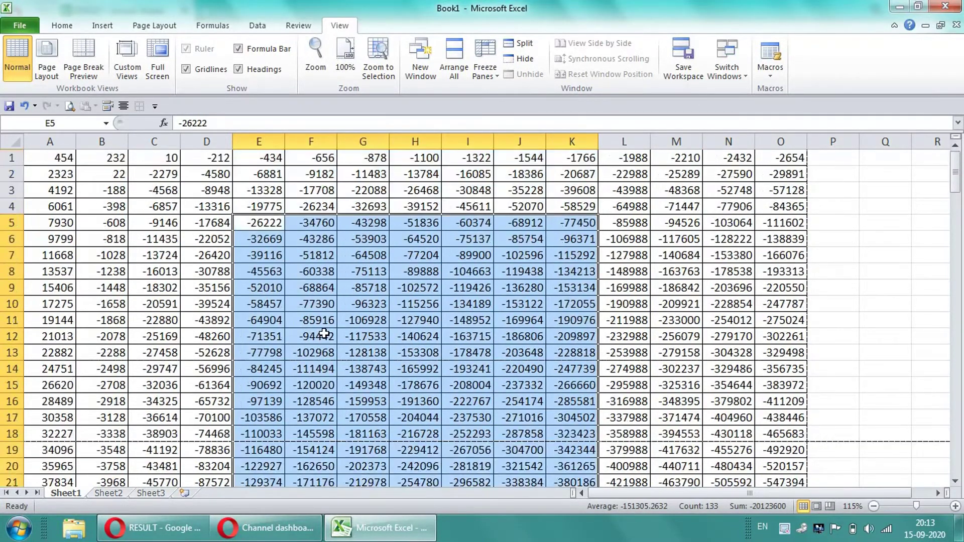
Make E5:K23 the print area with Page Layout > Print Area > Set Print Area.
{"action": "scroll", "coordinate": [262, 230], "scroll_direction": "up", "scroll_amount": 1}
{"action": "scroll", "coordinate": [255, 229], "scroll_direction": "up", "scroll_amount": 2}
{"action": "left_click", "coordinate": [147, 25]}
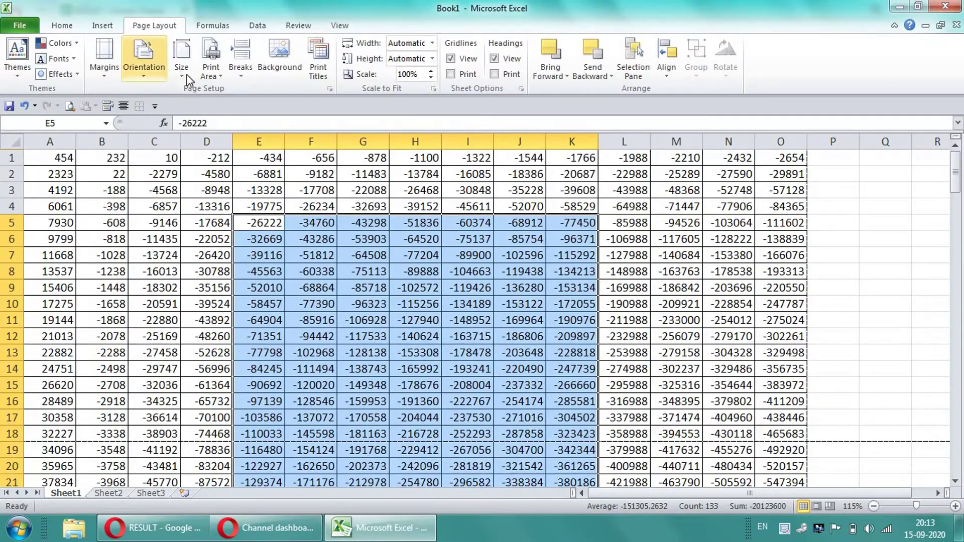
{"action": "left_click", "coordinate": [207, 76]}
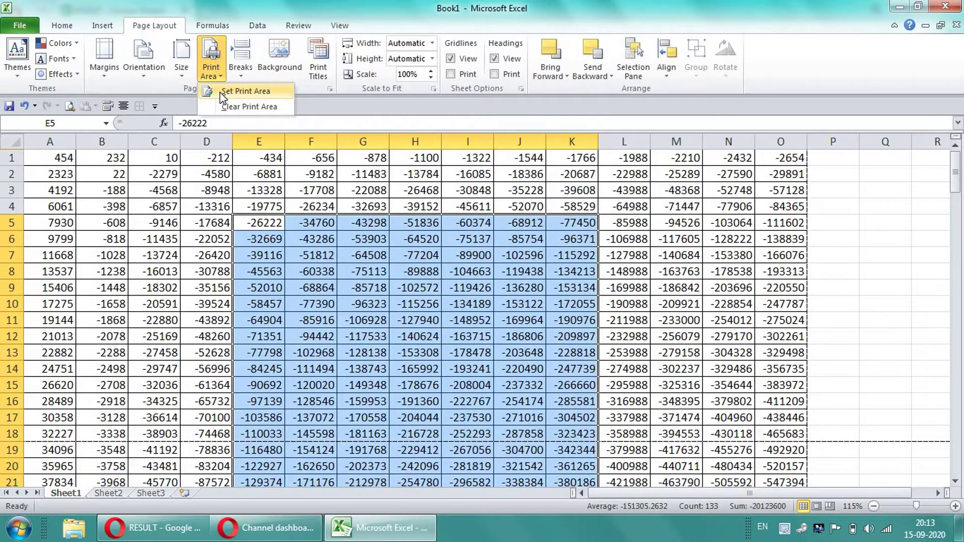
{"action": "left_click", "coordinate": [219, 92]}
{"action": "left_click", "coordinate": [363, 316]}
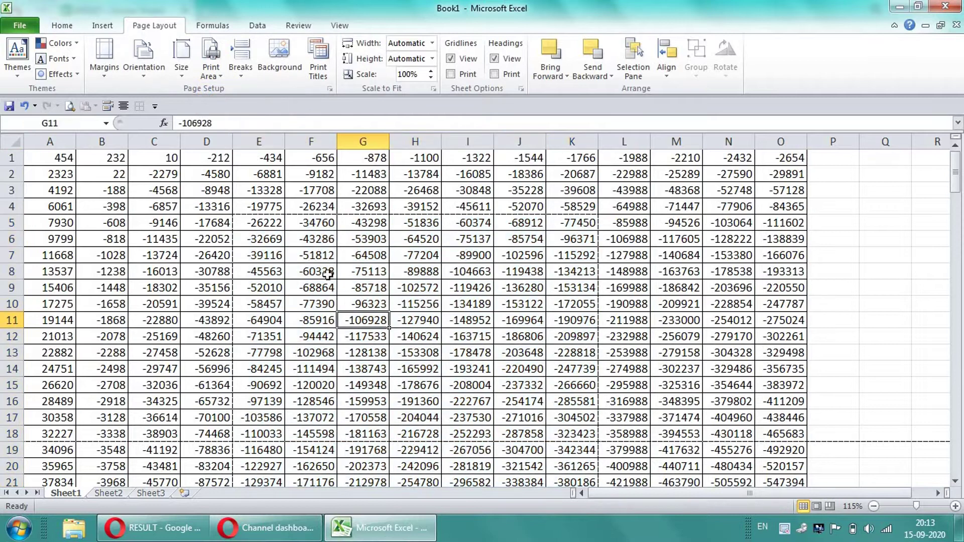
{"action": "left_click", "coordinate": [10, 29]}
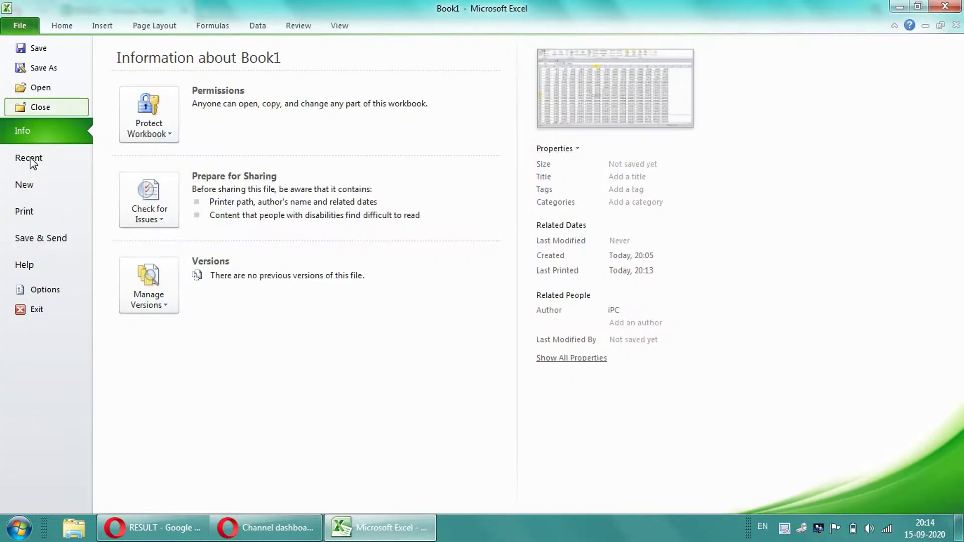
Check the print preview, where the E5:K23 print area spans two pages, then return to the sheet.
{"action": "left_click", "coordinate": [32, 218]}
{"action": "scroll", "coordinate": [532, 254], "scroll_direction": "down", "scroll_amount": 1}
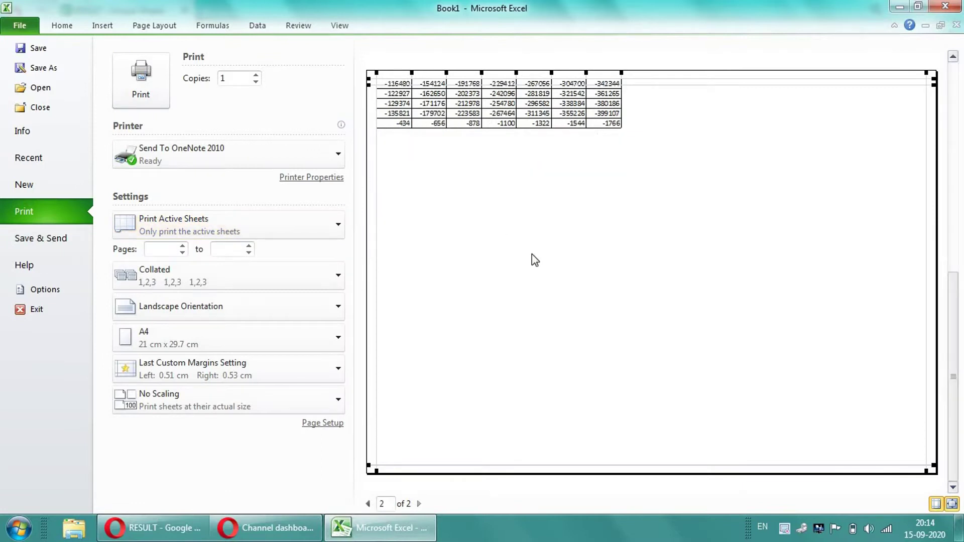
{"action": "scroll", "coordinate": [525, 305], "scroll_direction": "up", "scroll_amount": 1}
{"action": "scroll", "coordinate": [522, 293], "scroll_direction": "down", "scroll_amount": 1}
{"action": "left_click", "coordinate": [62, 27]}
{"action": "left_click", "coordinate": [345, 28]}
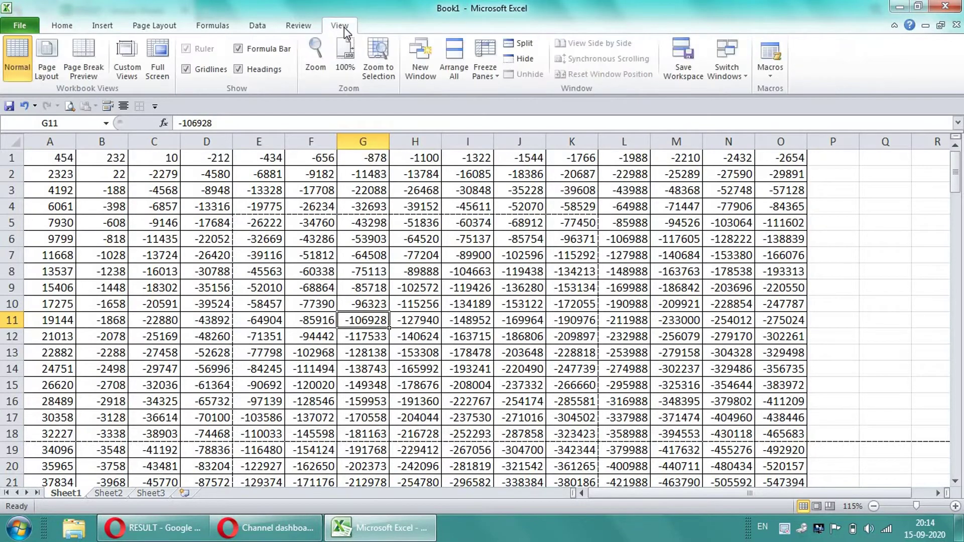
In Page Break Preview, drag the row 18 page break down below row 23.
{"action": "left_click", "coordinate": [83, 60]}
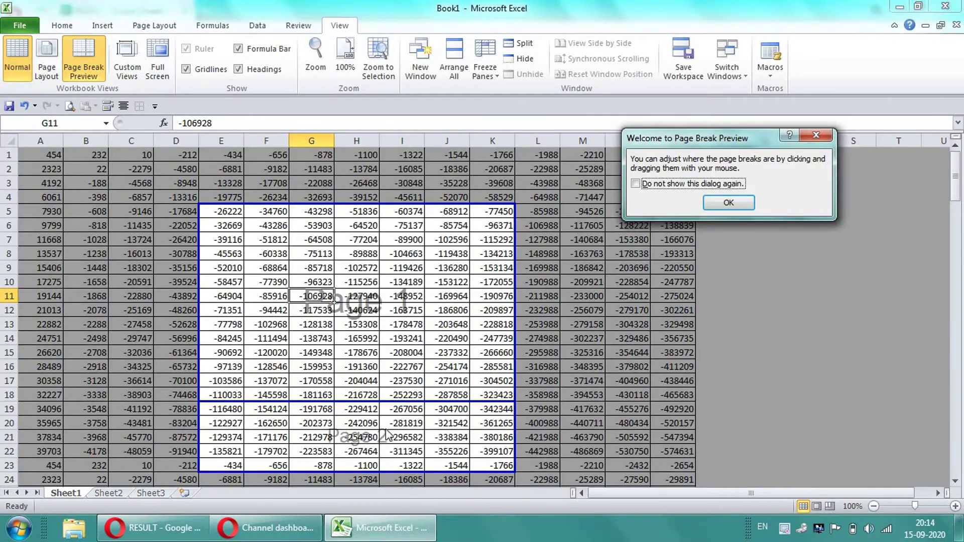
{"action": "left_click", "coordinate": [718, 206]}
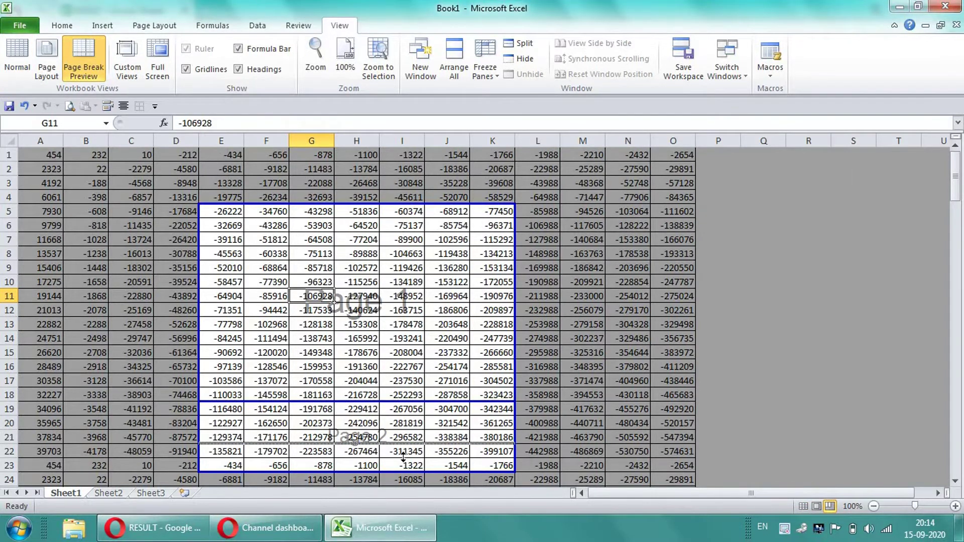
{"action": "left_click_drag", "start_coordinate": [412, 402], "coordinate": [401, 472]}
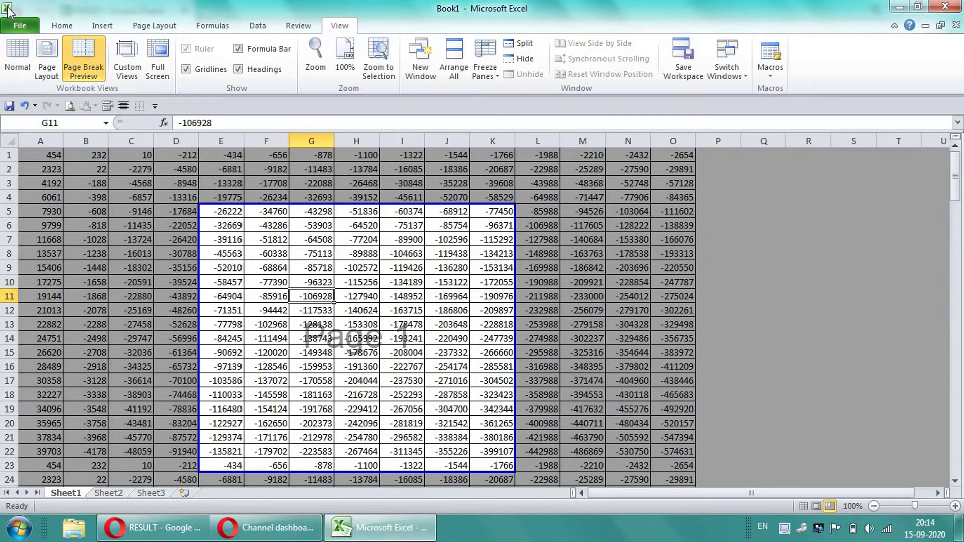
Move the Quick Access Toolbar above the ribbon.
{"action": "right_click", "coordinate": [66, 13]}
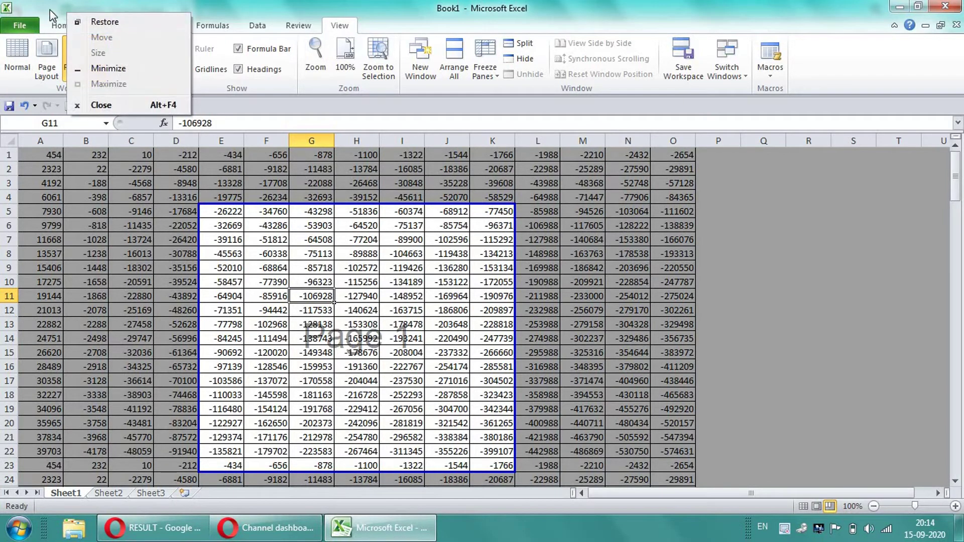
{"action": "right_click", "coordinate": [833, 67]}
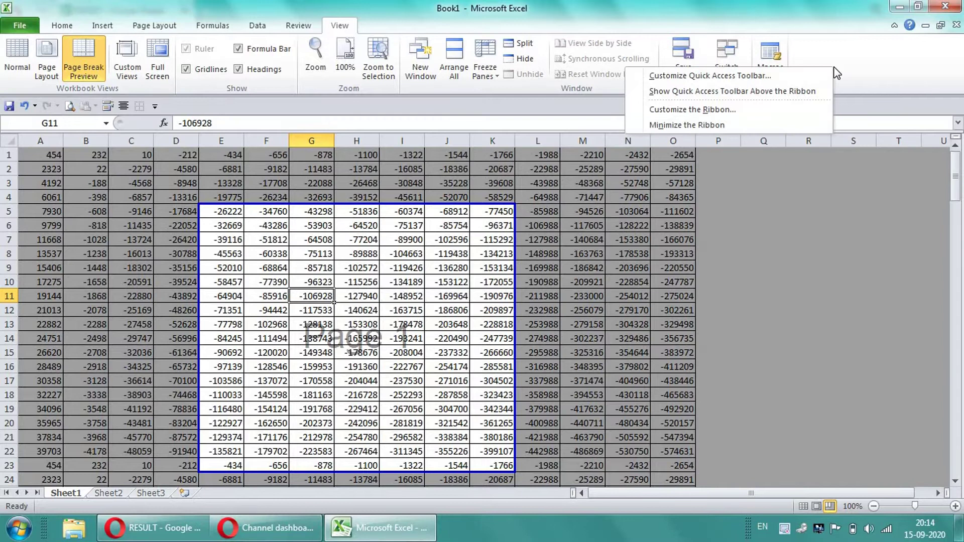
{"action": "left_click", "coordinate": [707, 92]}
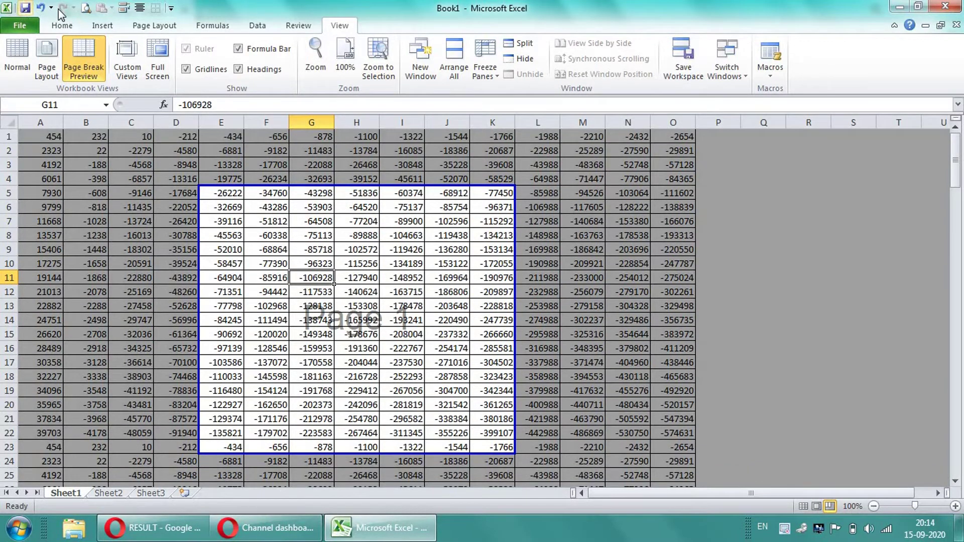
{"action": "left_click", "coordinate": [85, 9]}
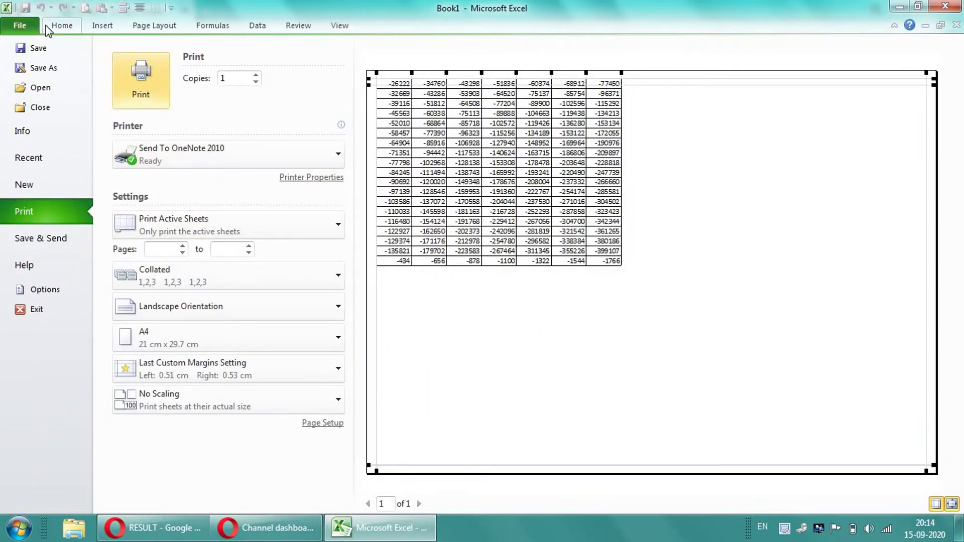
{"action": "left_click", "coordinate": [47, 29]}
{"action": "left_click", "coordinate": [85, 9]}
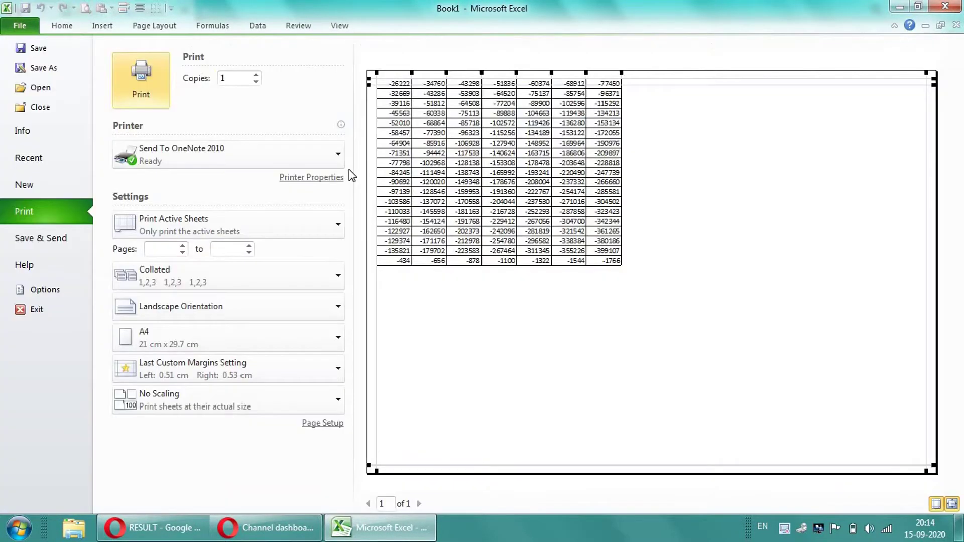
{"action": "left_click", "coordinate": [56, 26]}
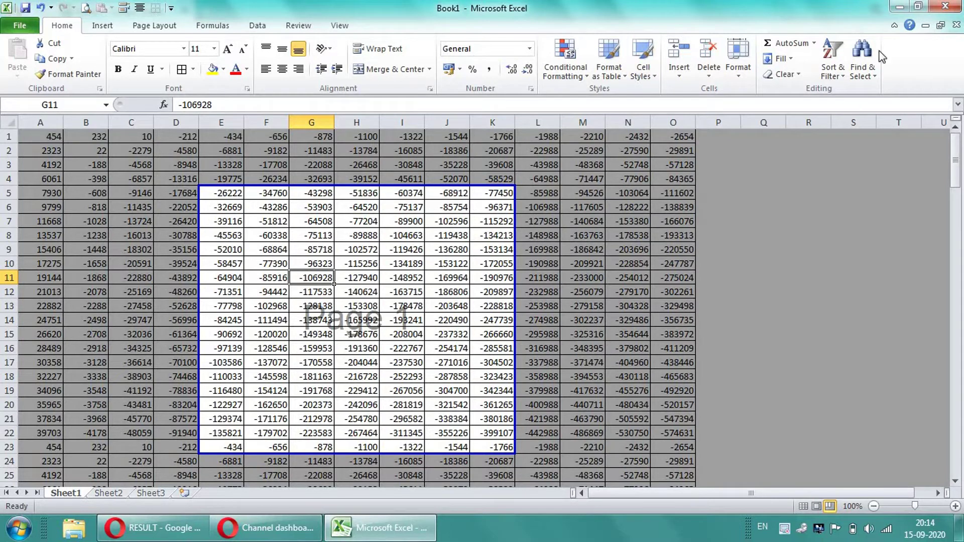
{"action": "right_click", "coordinate": [915, 64]}
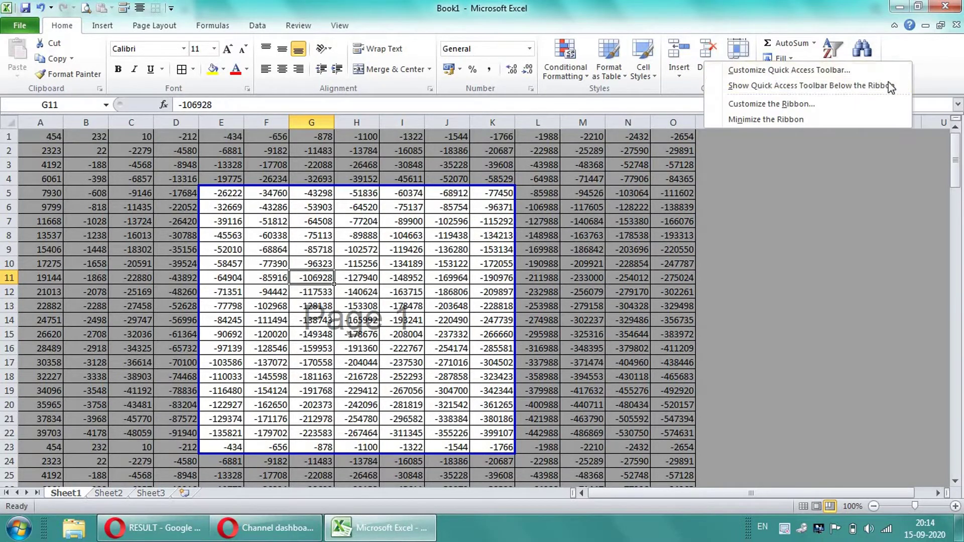
{"action": "left_click", "coordinate": [831, 87]}
{"action": "right_click", "coordinate": [933, 77]}
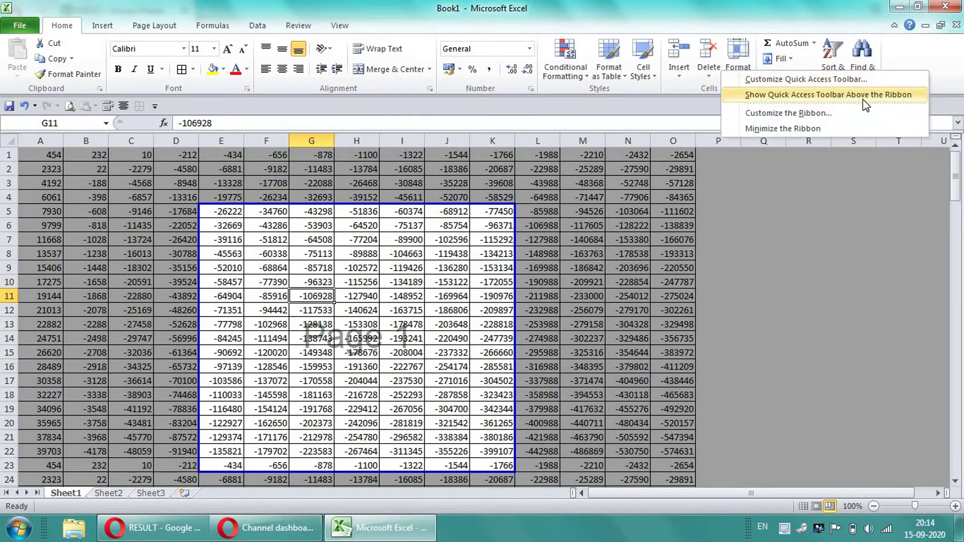
{"action": "left_click", "coordinate": [854, 96]}
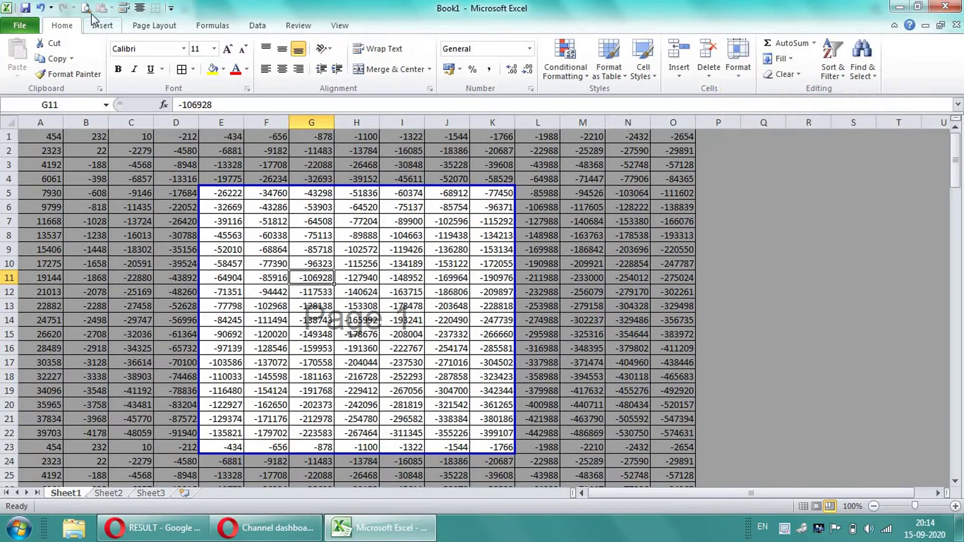
{"action": "left_click", "coordinate": [170, 9]}
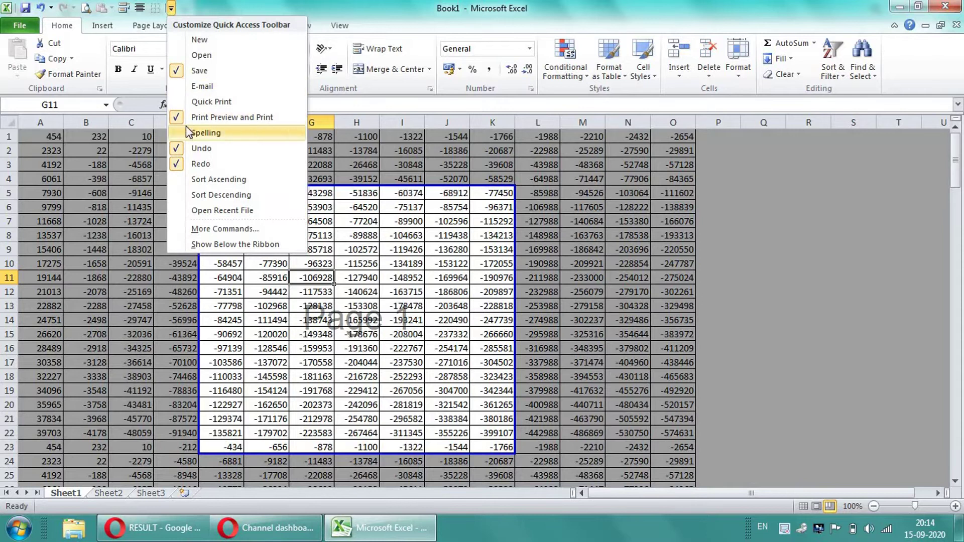
{"action": "left_click", "coordinate": [86, 8]}
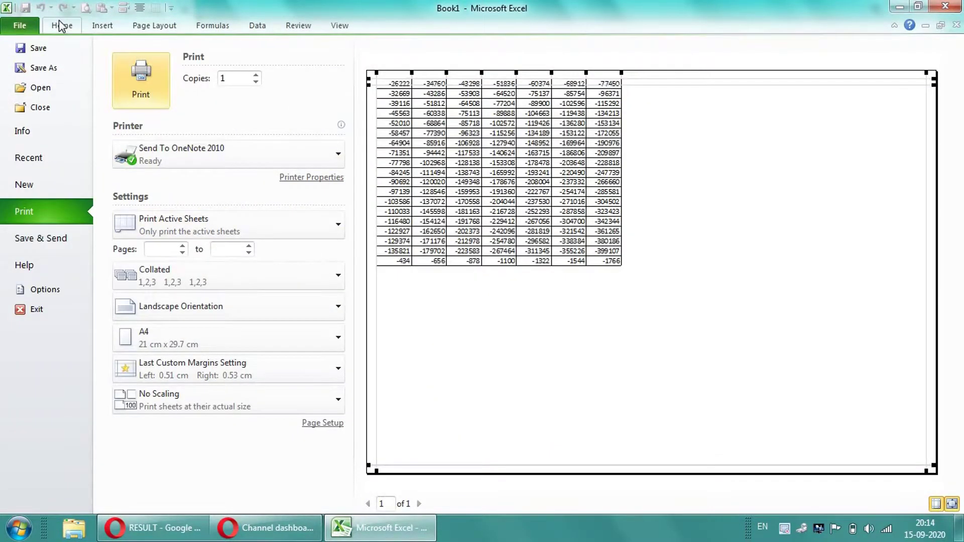
{"action": "left_click", "coordinate": [61, 26]}
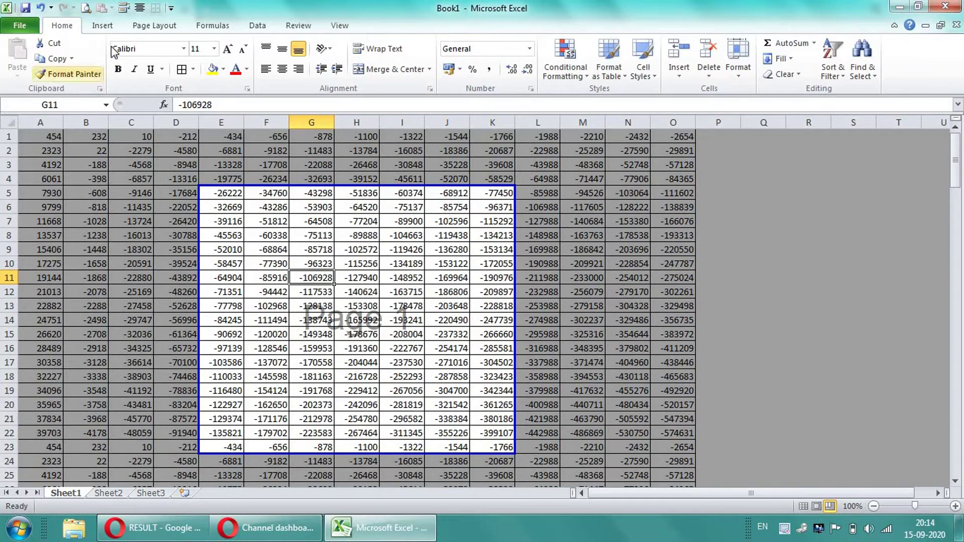
Clear the print area so the whole table prints.
{"action": "left_click", "coordinate": [153, 26]}
{"action": "left_click", "coordinate": [211, 65]}
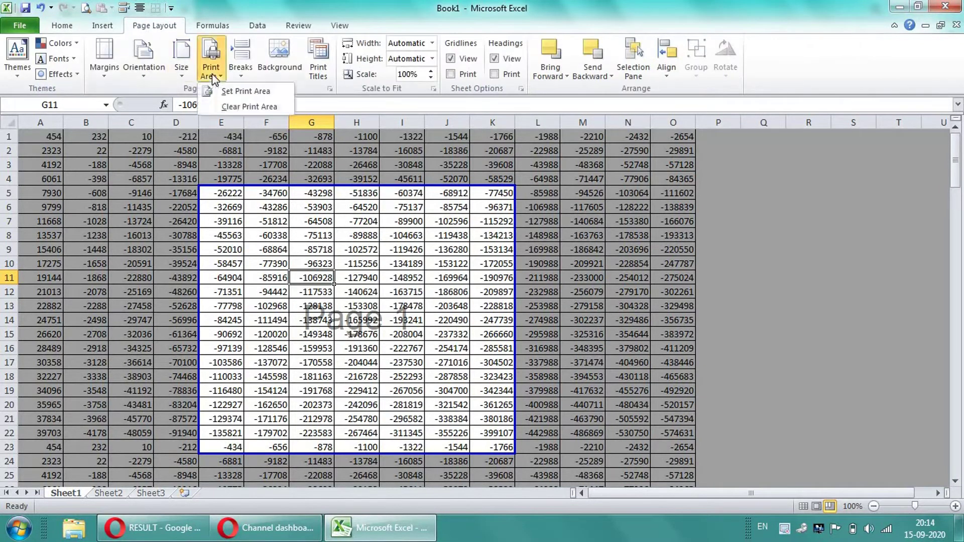
{"action": "left_click", "coordinate": [225, 106]}
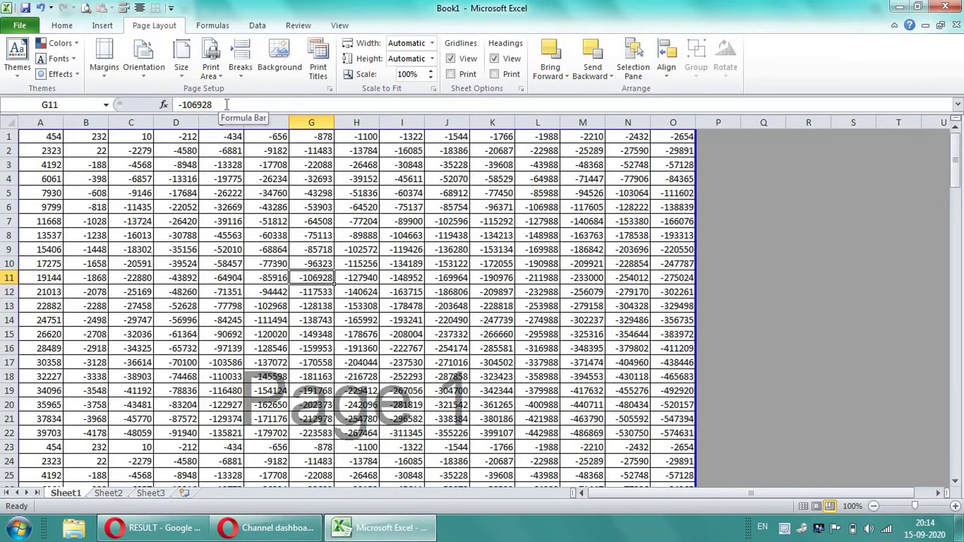
{"action": "left_click", "coordinate": [202, 74]}
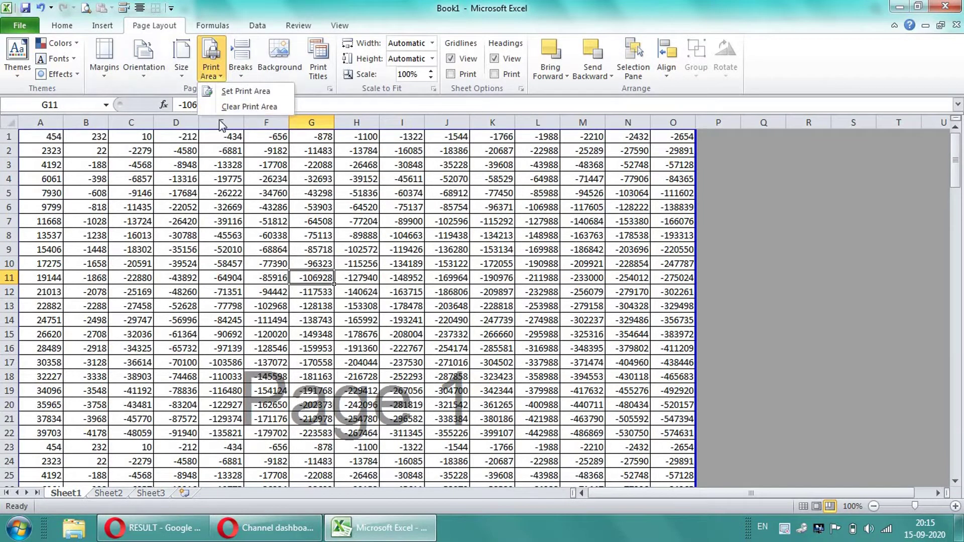
{"action": "left_click", "coordinate": [228, 177]}
Drag the horizontal page break up so it follows row 39.
{"action": "scroll", "coordinate": [231, 269], "scroll_direction": "down", "scroll_amount": 6}
{"action": "scroll", "coordinate": [231, 270], "scroll_direction": "down", "scroll_amount": 1}
{"action": "scroll", "coordinate": [241, 283], "scroll_direction": "down", "scroll_amount": 3}
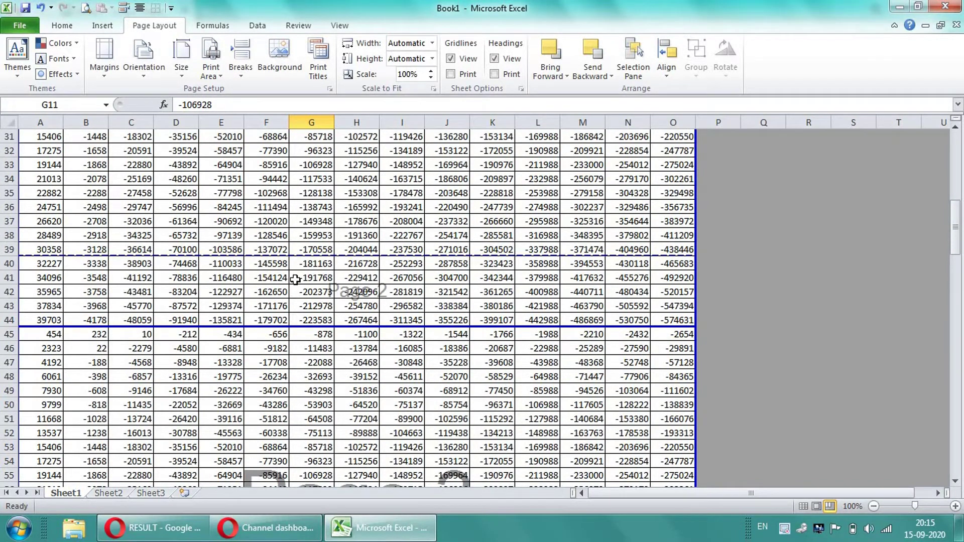
{"action": "left_click_drag", "start_coordinate": [303, 325], "coordinate": [303, 256]}
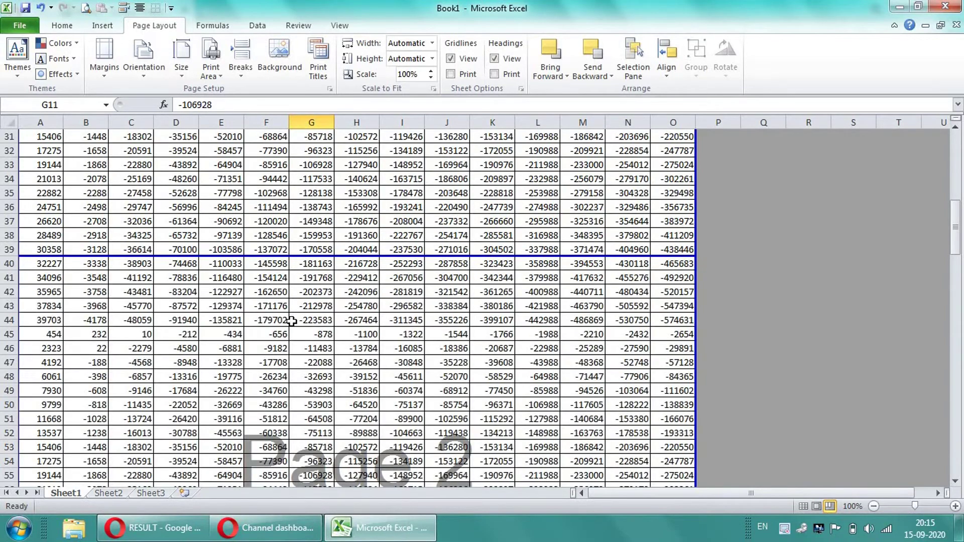
{"action": "scroll", "coordinate": [291, 320], "scroll_direction": "up", "scroll_amount": 2}
{"action": "scroll", "coordinate": [291, 321], "scroll_direction": "up", "scroll_amount": 3}
{"action": "scroll", "coordinate": [292, 324], "scroll_direction": "up", "scroll_amount": 2}
{"action": "scroll", "coordinate": [294, 327], "scroll_direction": "up", "scroll_amount": 3}
{"action": "scroll", "coordinate": [294, 328], "scroll_direction": "down", "scroll_amount": 13}
{"action": "scroll", "coordinate": [293, 329], "scroll_direction": "down", "scroll_amount": 7}
{"action": "scroll", "coordinate": [292, 330], "scroll_direction": "down", "scroll_amount": 5}
{"action": "scroll", "coordinate": [291, 330], "scroll_direction": "down", "scroll_amount": 3}
{"action": "scroll", "coordinate": [291, 329], "scroll_direction": "down", "scroll_amount": 7}
{"action": "scroll", "coordinate": [291, 330], "scroll_direction": "down", "scroll_amount": 1}
{"action": "scroll", "coordinate": [290, 329], "scroll_direction": "down", "scroll_amount": 10}
{"action": "scroll", "coordinate": [289, 330], "scroll_direction": "up", "scroll_amount": 9}
{"action": "scroll", "coordinate": [289, 330], "scroll_direction": "up", "scroll_amount": 8}
{"action": "scroll", "coordinate": [236, 316], "scroll_direction": "up", "scroll_amount": 8}
{"action": "scroll", "coordinate": [166, 298], "scroll_direction": "up", "scroll_amount": 14}
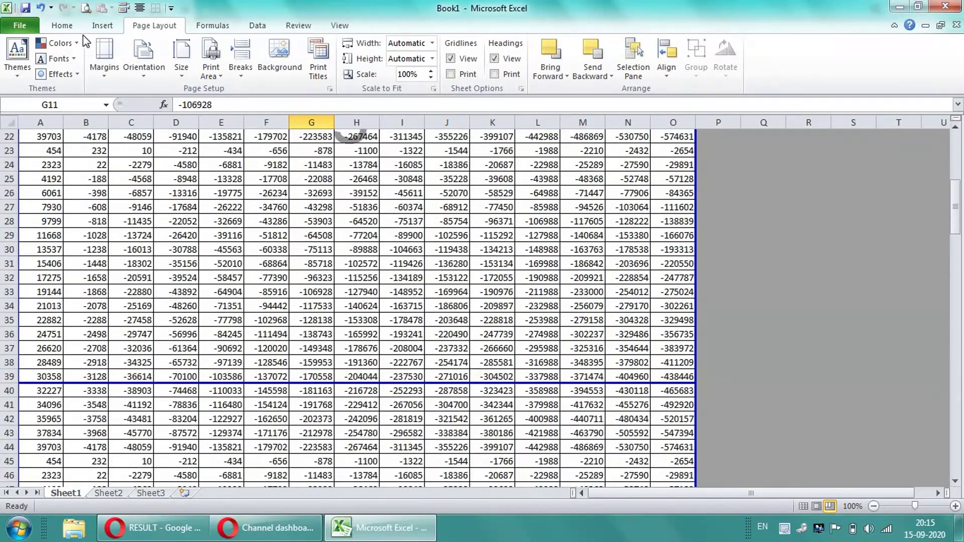
Check the print preview, then drag the right page border from column O to column Q.
{"action": "left_click", "coordinate": [85, 8]}
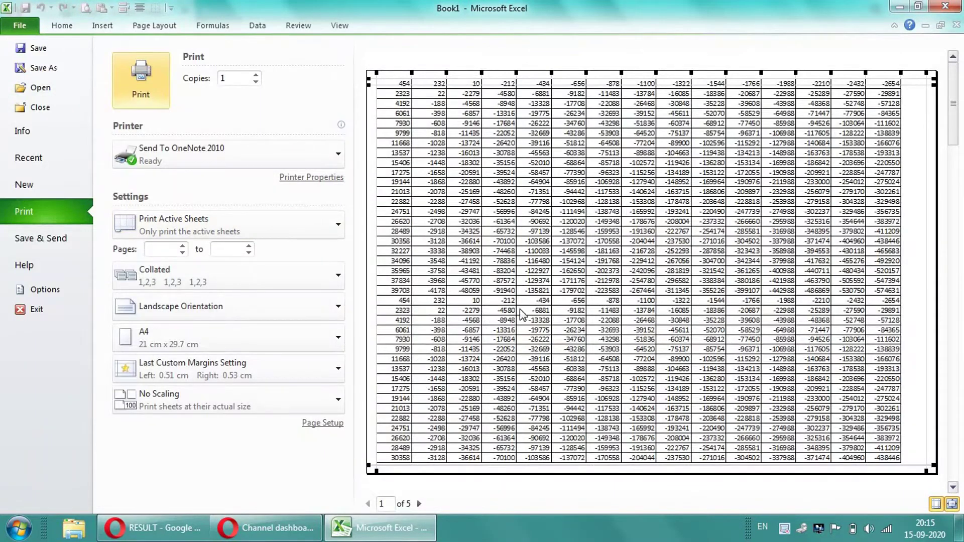
{"action": "left_click", "coordinate": [58, 27]}
{"action": "scroll", "coordinate": [363, 284], "scroll_direction": "up", "scroll_amount": 7}
{"action": "left_click_drag", "start_coordinate": [695, 146], "coordinate": [804, 163]}
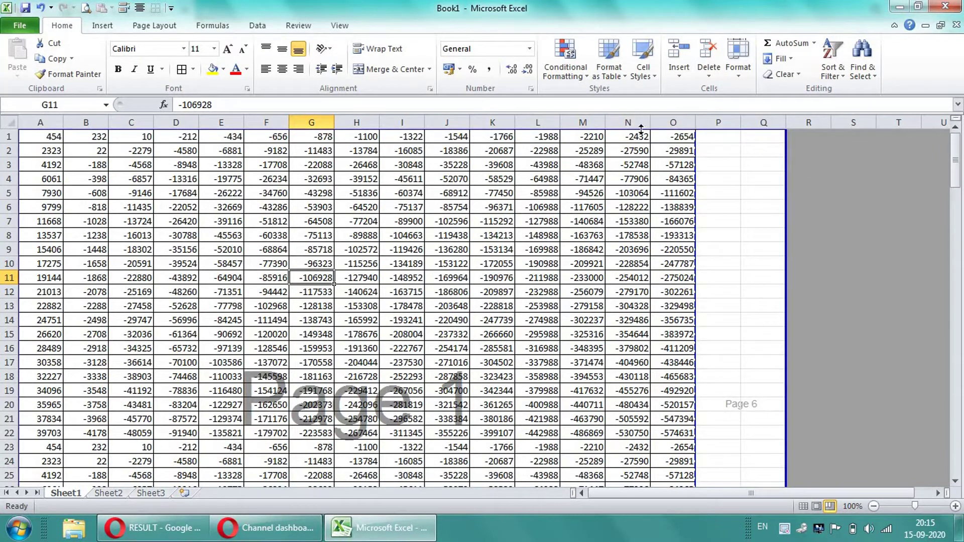
{"action": "left_click_drag", "start_coordinate": [628, 122], "coordinate": [671, 122]}
Copy columns N:O and paste them into columns P:Q.
{"action": "right_click", "coordinate": [669, 126]}
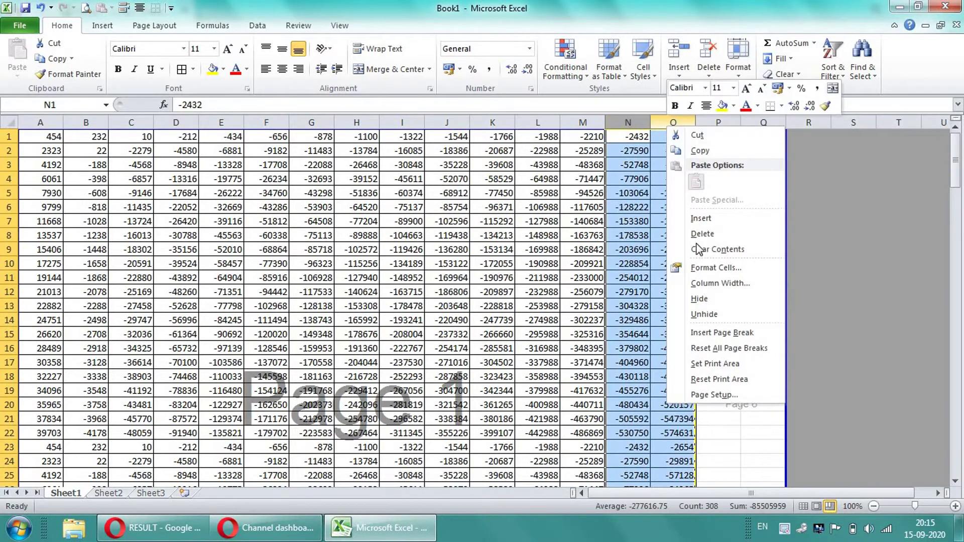
{"action": "left_click", "coordinate": [700, 151]}
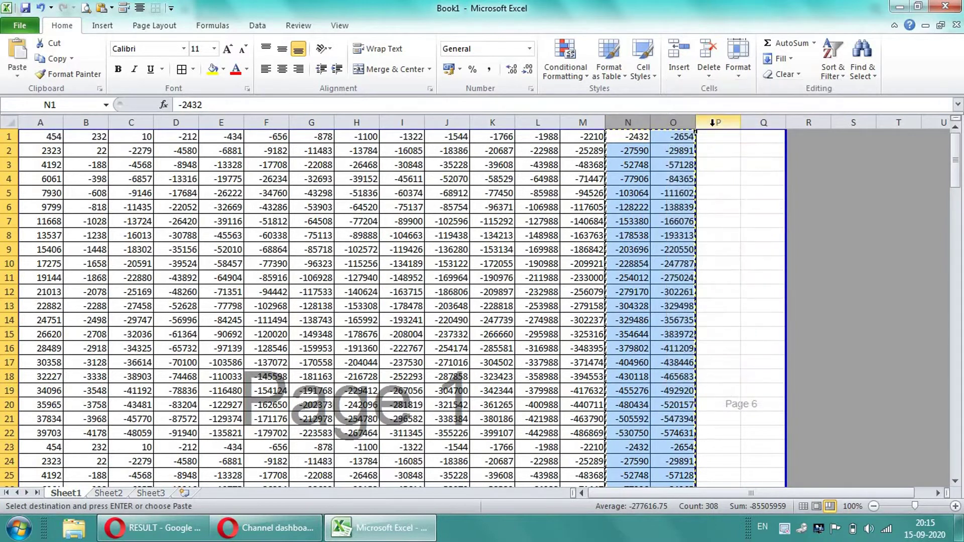
{"action": "right_click", "coordinate": [712, 123]}
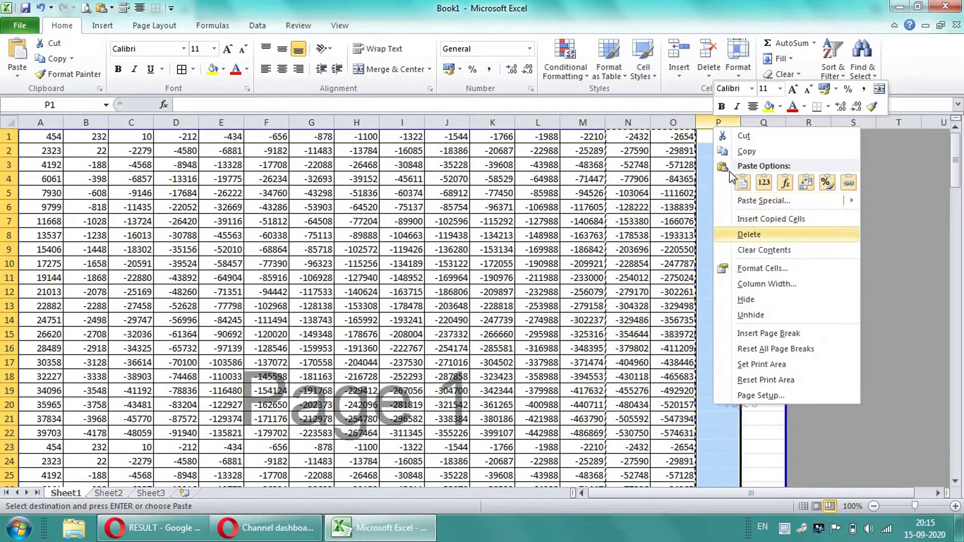
{"action": "left_click", "coordinate": [22, 59]}
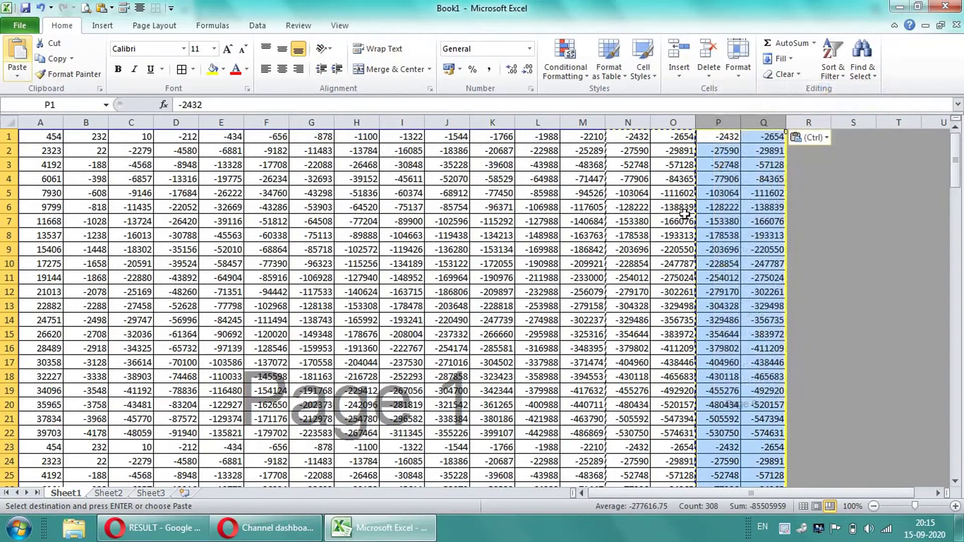
{"action": "left_click", "coordinate": [675, 221]}
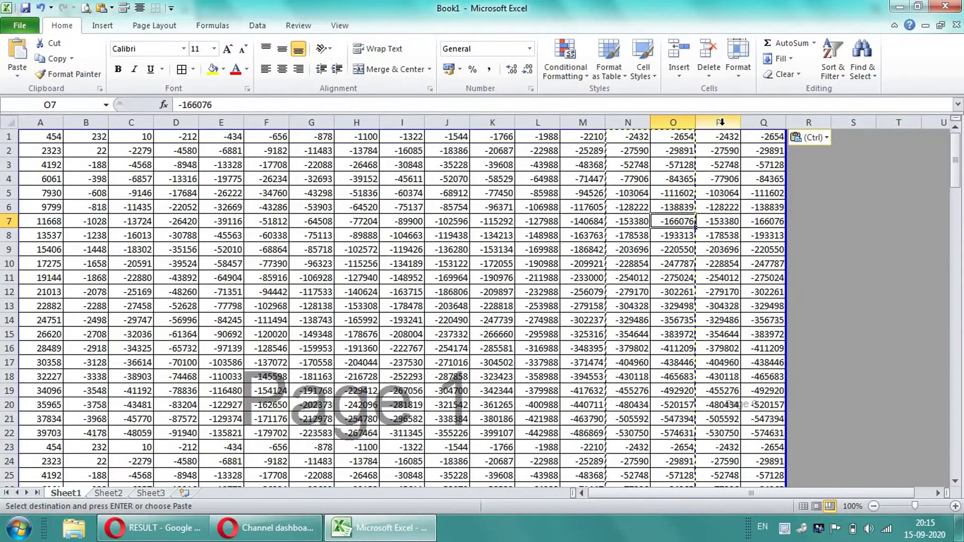
Copy columns P:Q and paste them into columns R:S.
{"action": "left_click_drag", "start_coordinate": [721, 124], "coordinate": [756, 124]}
{"action": "right_click", "coordinate": [756, 124]}
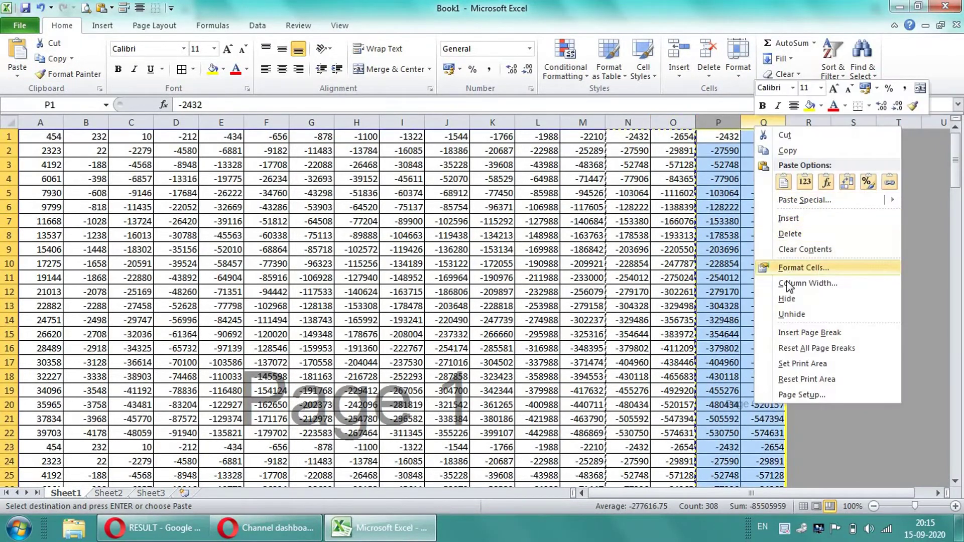
{"action": "left_click", "coordinate": [801, 134]}
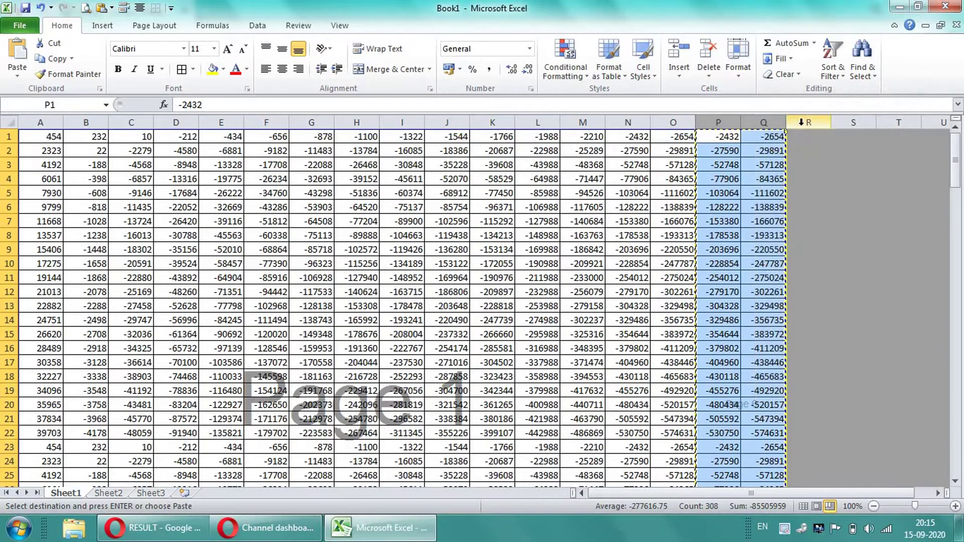
{"action": "right_click", "coordinate": [803, 123]}
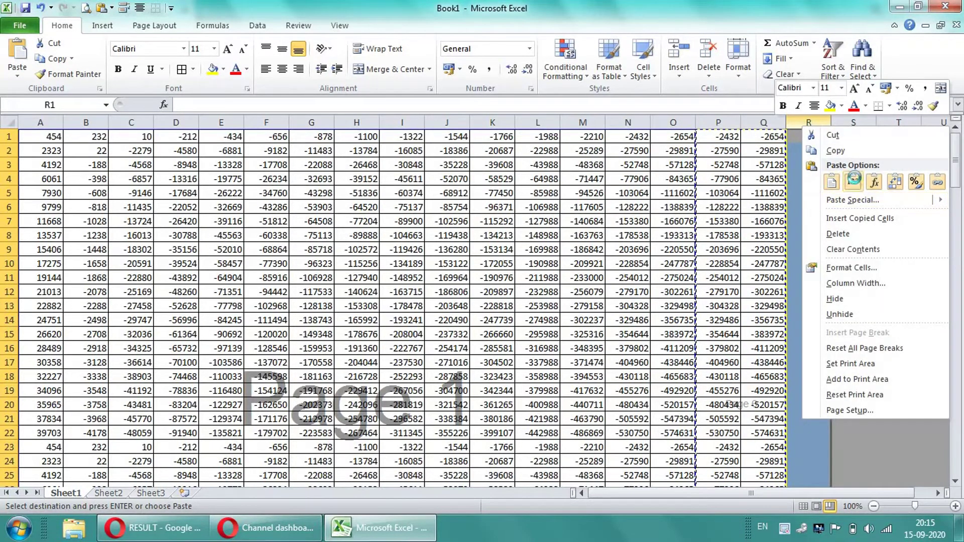
{"action": "left_click", "coordinate": [832, 182]}
{"action": "left_click", "coordinate": [718, 277]}
{"action": "left_click", "coordinate": [493, 320]}
Cancel the pending copy and drag the page break to extend the print area through column S.
{"action": "left_click", "coordinate": [335, 26]}
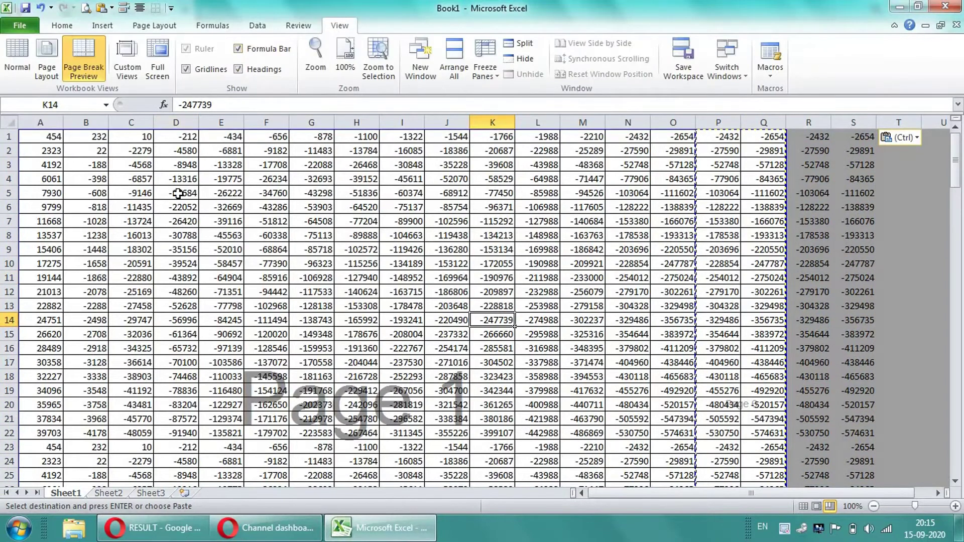
{"action": "key", "text": "Escape"}
{"action": "left_click", "coordinate": [623, 347]}
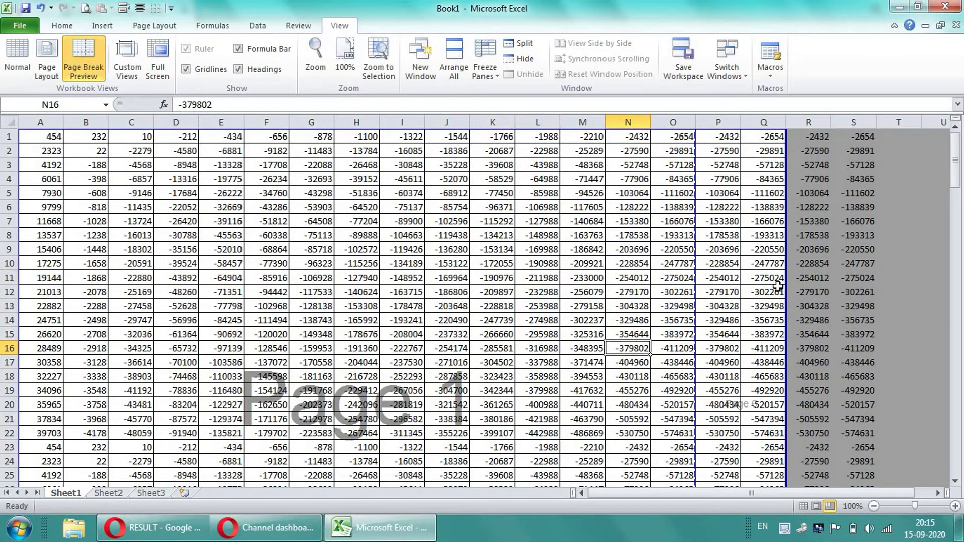
{"action": "left_click_drag", "start_coordinate": [786, 287], "coordinate": [876, 285]}
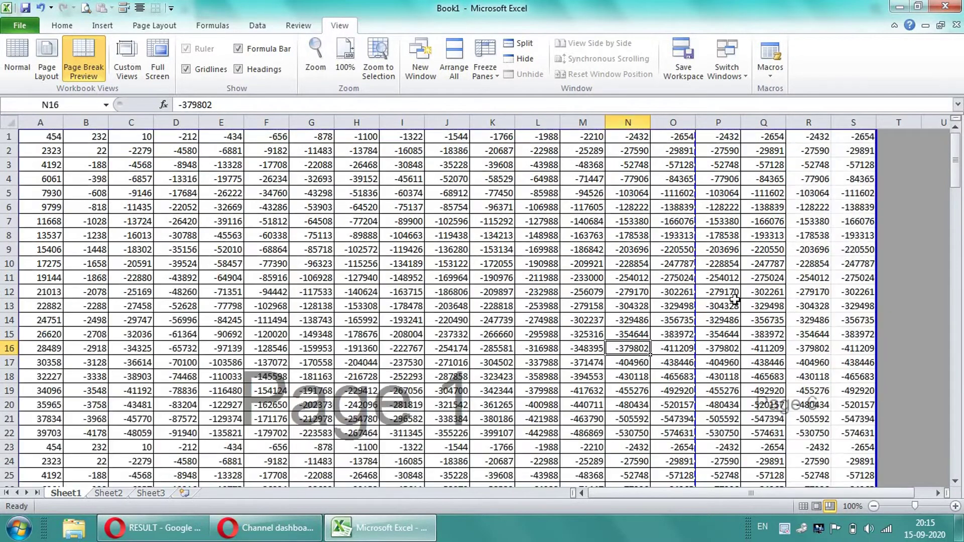
{"action": "left_click", "coordinate": [611, 288]}
Switch the worksheet back to Normal view.
{"action": "scroll", "coordinate": [552, 309], "scroll_direction": "down", "scroll_amount": 4}
{"action": "scroll", "coordinate": [660, 279], "scroll_direction": "down", "scroll_amount": 1}
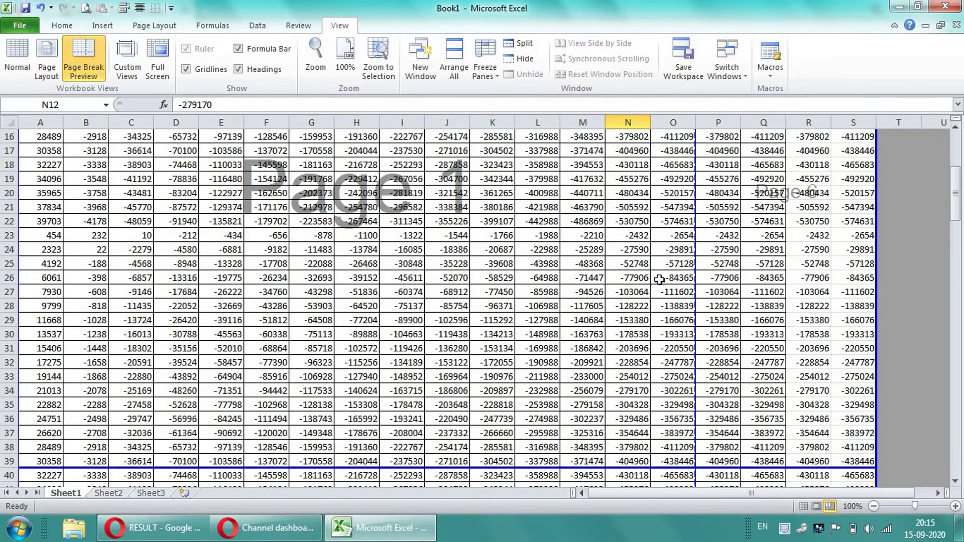
{"action": "scroll", "coordinate": [734, 261], "scroll_direction": "up", "scroll_amount": 5}
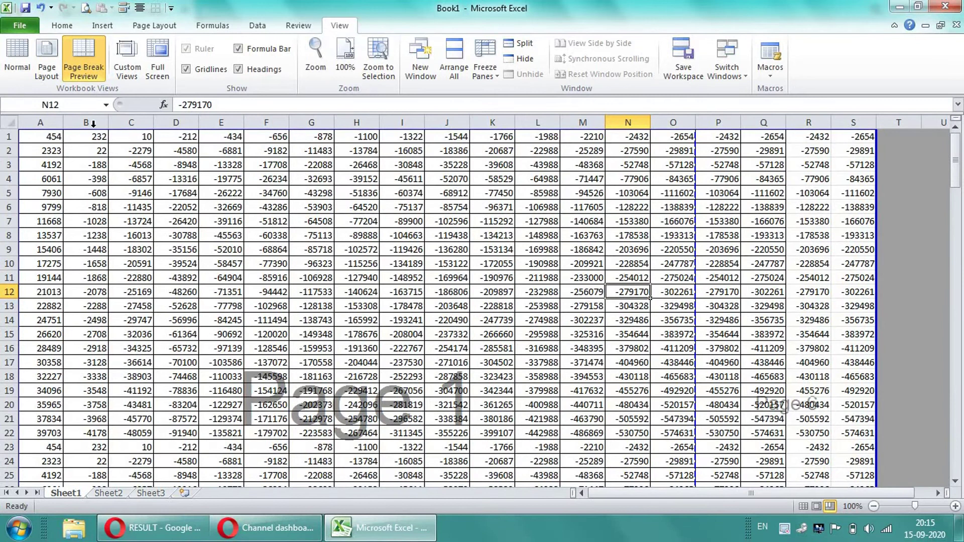
{"action": "left_click", "coordinate": [17, 58]}
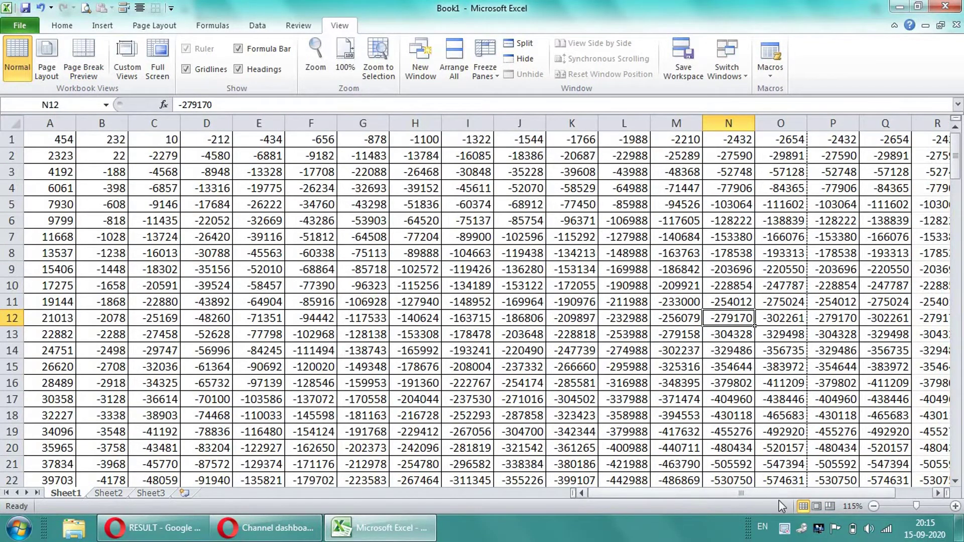
{"action": "scroll", "coordinate": [778, 500], "scroll_direction": "right", "scroll_amount": 2}
{"action": "scroll", "coordinate": [675, 495], "scroll_direction": "left", "scroll_amount": 2}
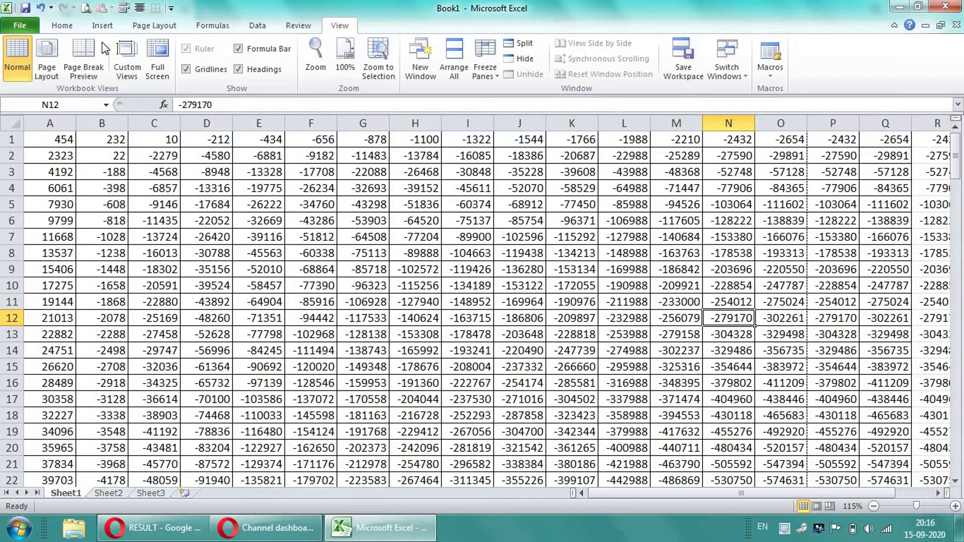
Review the 10-page print preview, then return to the sheet and narrow column D slightly.
{"action": "left_click", "coordinate": [86, 8]}
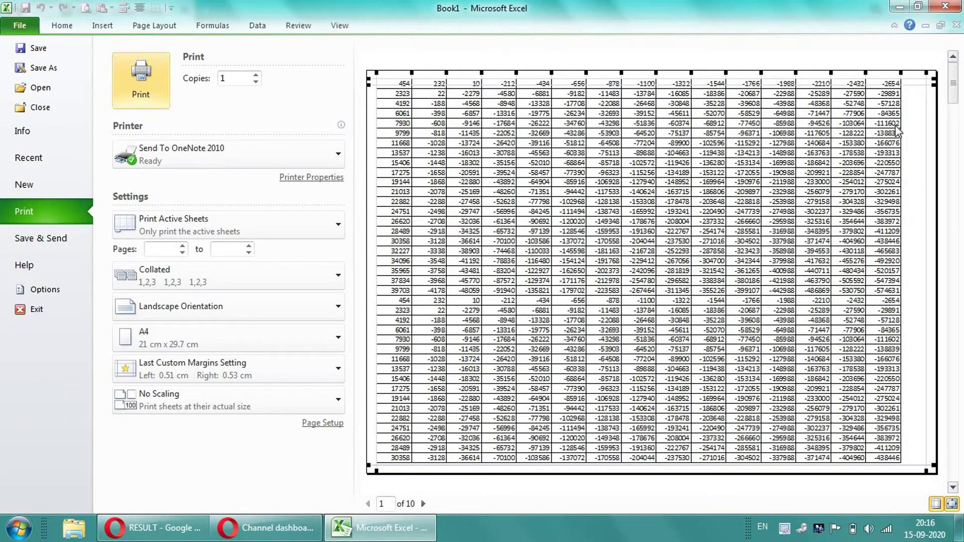
{"action": "scroll", "coordinate": [898, 165], "scroll_direction": "down", "scroll_amount": 2}
{"action": "scroll", "coordinate": [885, 201], "scroll_direction": "down", "scroll_amount": 5}
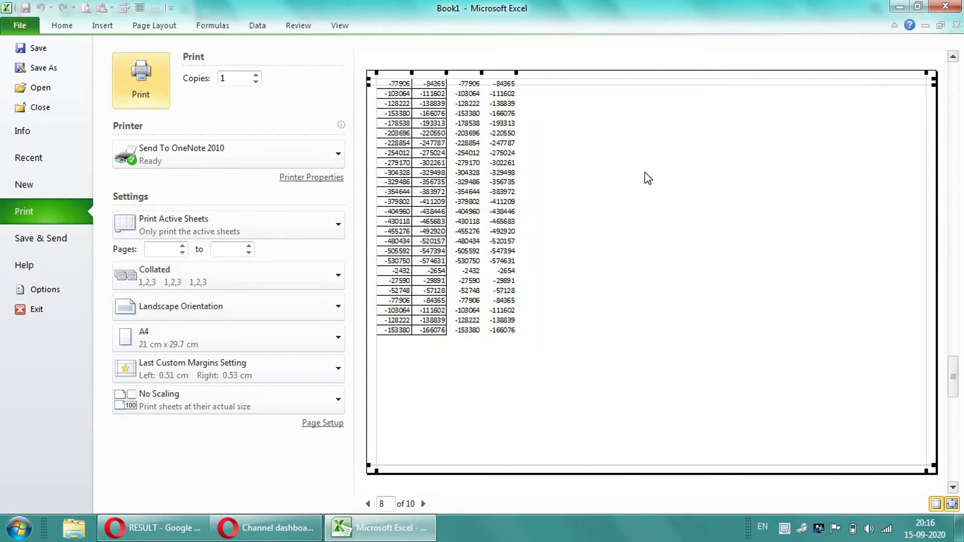
{"action": "scroll", "coordinate": [464, 267], "scroll_direction": "down", "scroll_amount": 2}
{"action": "scroll", "coordinate": [467, 280], "scroll_direction": "up", "scroll_amount": 3}
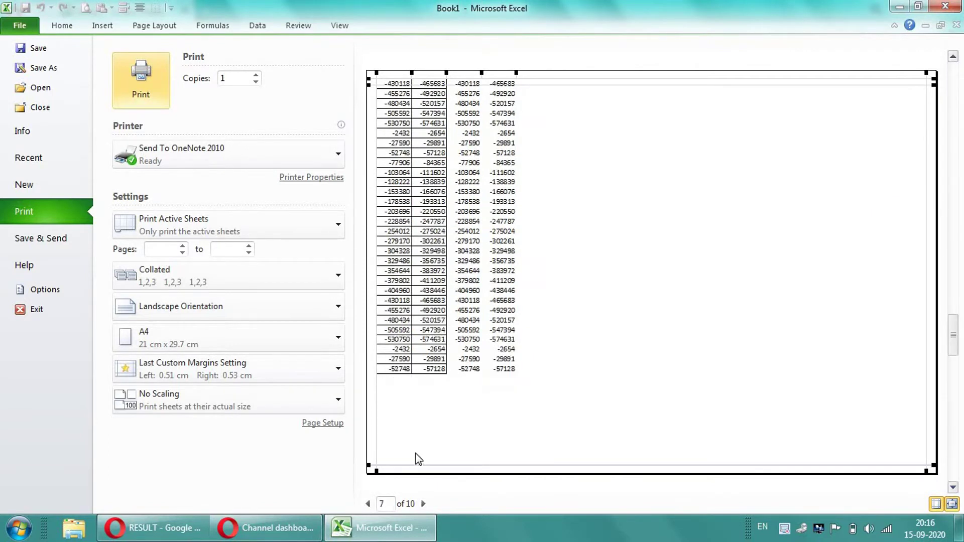
{"action": "scroll", "coordinate": [568, 239], "scroll_direction": "up", "scroll_amount": 3}
{"action": "scroll", "coordinate": [563, 246], "scroll_direction": "up", "scroll_amount": 3}
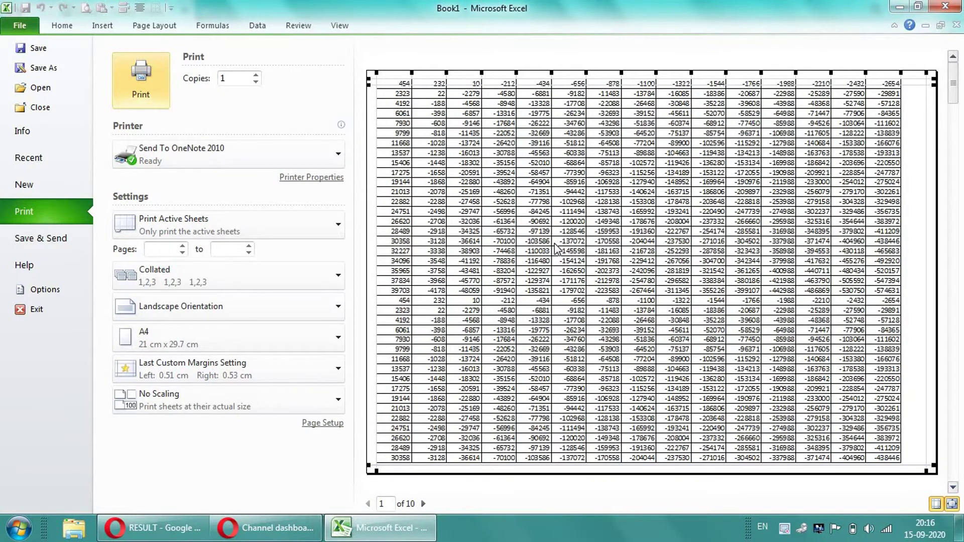
{"action": "scroll", "coordinate": [432, 249], "scroll_direction": "down", "scroll_amount": 3}
{"action": "scroll", "coordinate": [512, 314], "scroll_direction": "down", "scroll_amount": 5}
{"action": "scroll", "coordinate": [510, 316], "scroll_direction": "down", "scroll_amount": 1}
{"action": "scroll", "coordinate": [510, 317], "scroll_direction": "up", "scroll_amount": 7}
{"action": "scroll", "coordinate": [510, 318], "scroll_direction": "up", "scroll_amount": 2}
{"action": "left_click", "coordinate": [62, 25]}
{"action": "left_click_drag", "start_coordinate": [230, 120], "coordinate": [271, 120]}
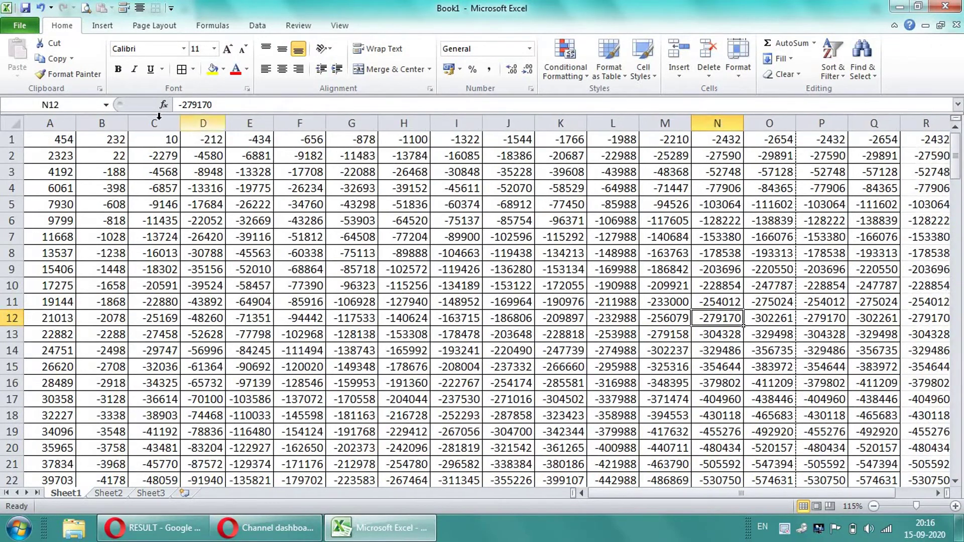
Narrow column C slightly and readjust the width of column B.
{"action": "left_click_drag", "start_coordinate": [180, 116], "coordinate": [175, 116]}
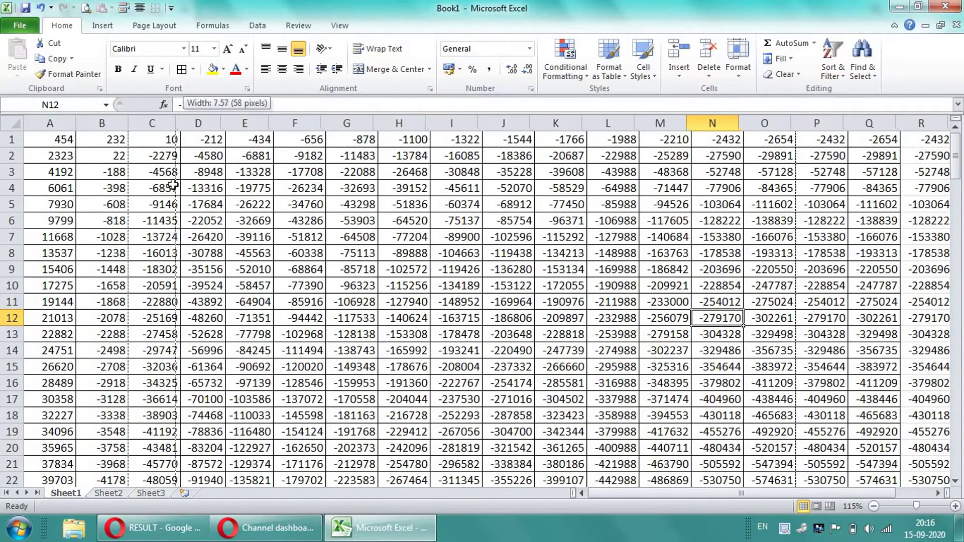
{"action": "scroll", "coordinate": [163, 344], "scroll_direction": "down", "scroll_amount": 7}
{"action": "scroll", "coordinate": [163, 344], "scroll_direction": "down", "scroll_amount": 4}
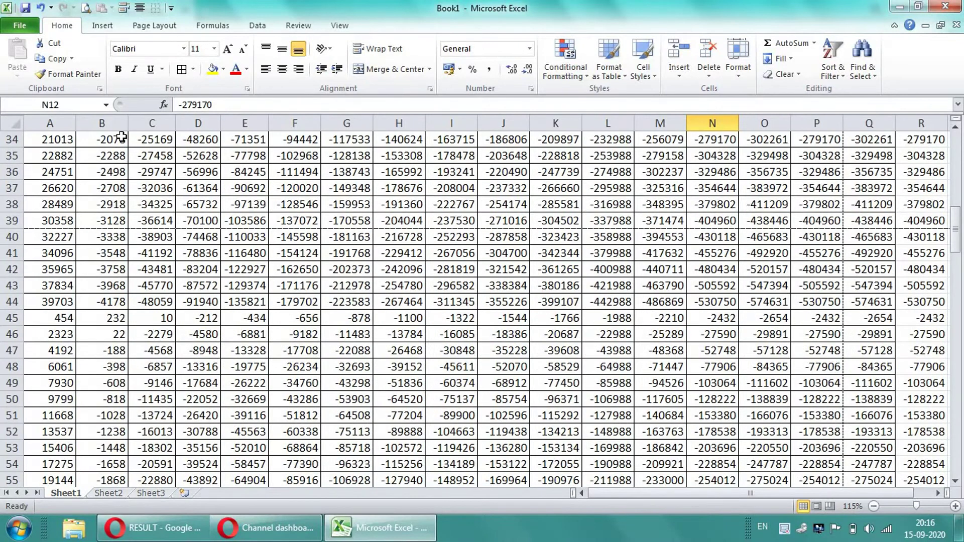
{"action": "left_click_drag", "start_coordinate": [126, 123], "coordinate": [80, 132]}
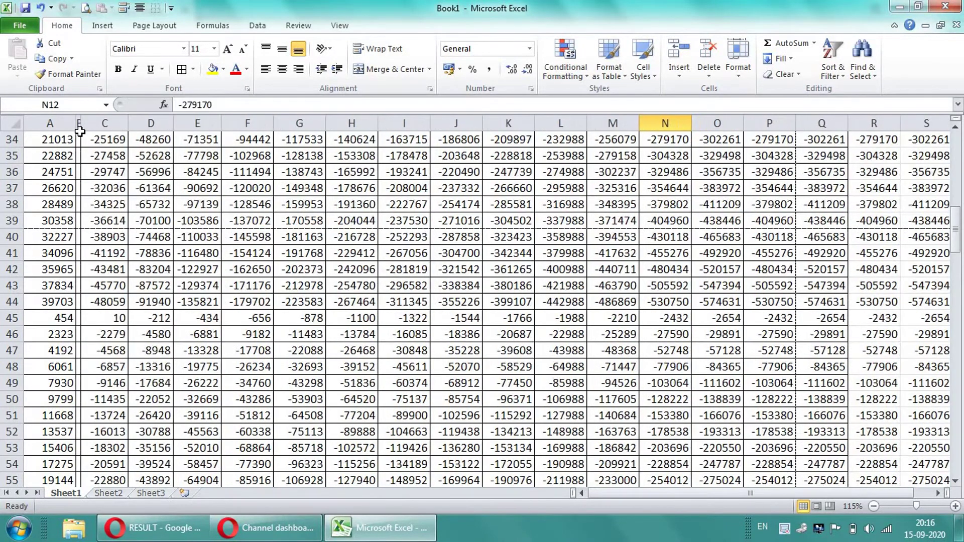
{"action": "left_click", "coordinate": [79, 123]}
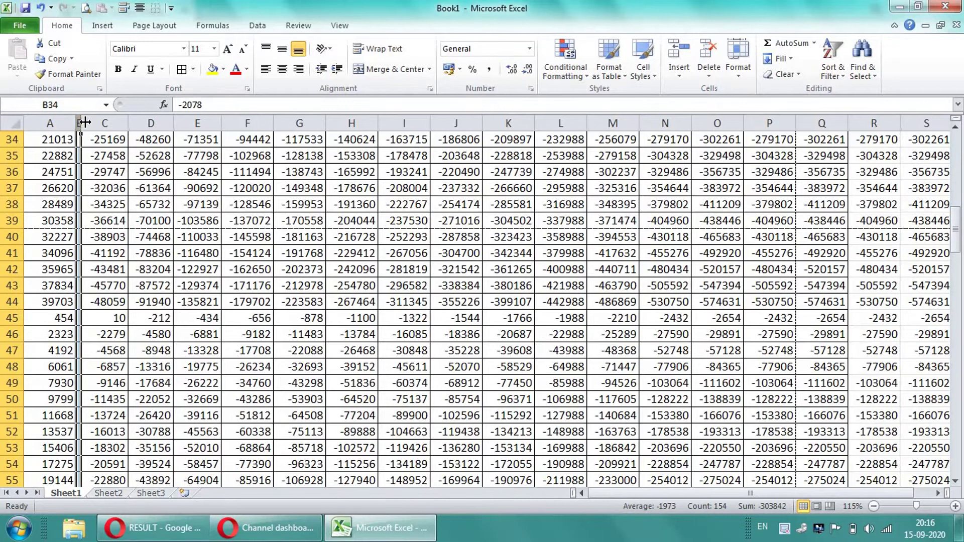
{"action": "mouse_move", "coordinate": [84, 122]}
{"action": "left_mouse_down"}
{"action": "mouse_move", "coordinate": [124, 127]}
{"action": "mouse_move", "coordinate": [109, 127]}
{"action": "left_mouse_up"}
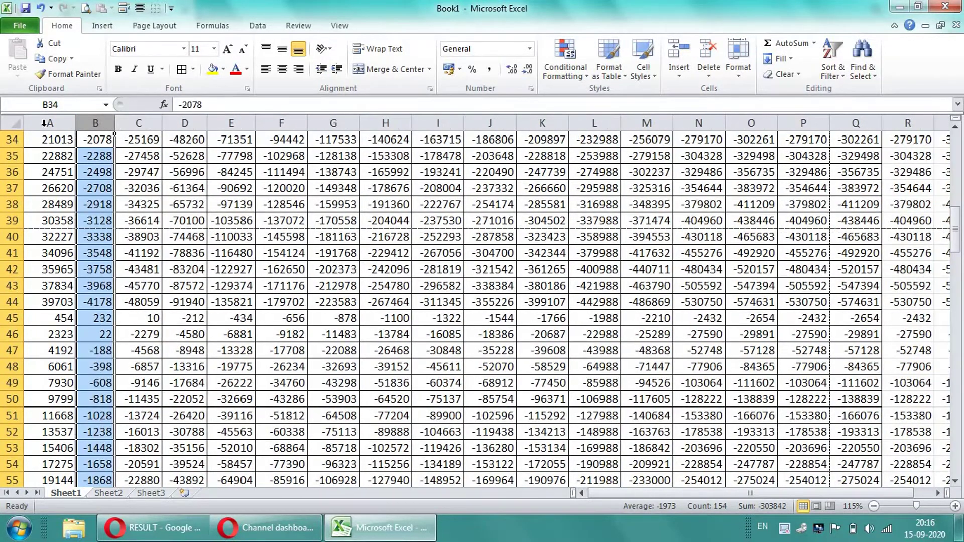
{"action": "left_click", "coordinate": [231, 187]}
Check the print preview pages, then return to the worksheet.
{"action": "left_click", "coordinate": [86, 8]}
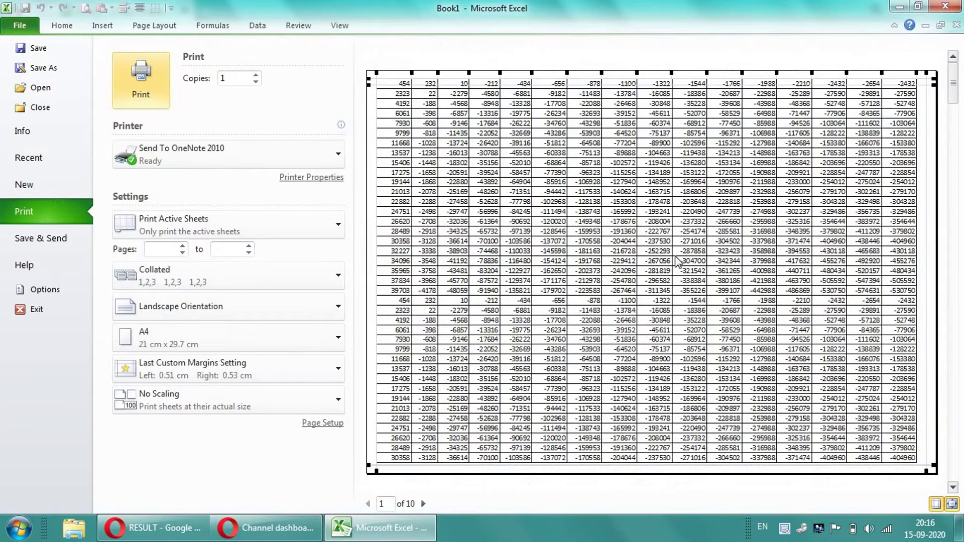
{"action": "scroll", "coordinate": [655, 291], "scroll_direction": "down", "scroll_amount": 5}
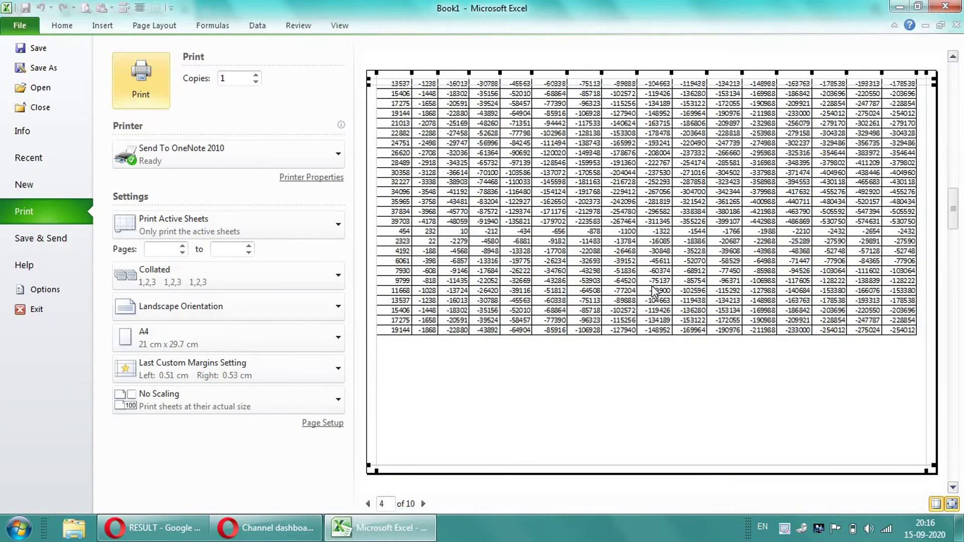
{"action": "scroll", "coordinate": [564, 294], "scroll_direction": "down", "scroll_amount": 4}
{"action": "scroll", "coordinate": [556, 282], "scroll_direction": "up", "scroll_amount": 7}
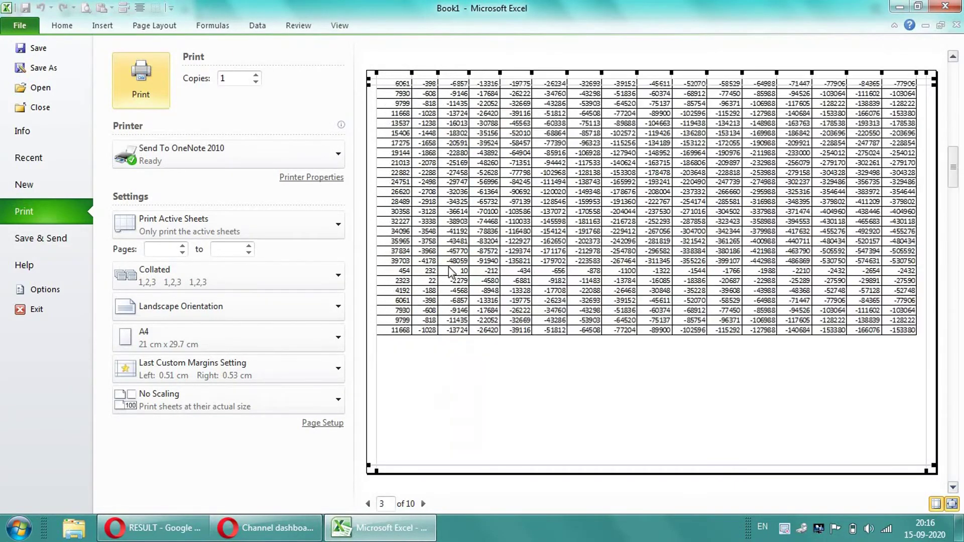
{"action": "scroll", "coordinate": [556, 282], "scroll_direction": "up", "scroll_amount": 2}
{"action": "left_click", "coordinate": [59, 26]}
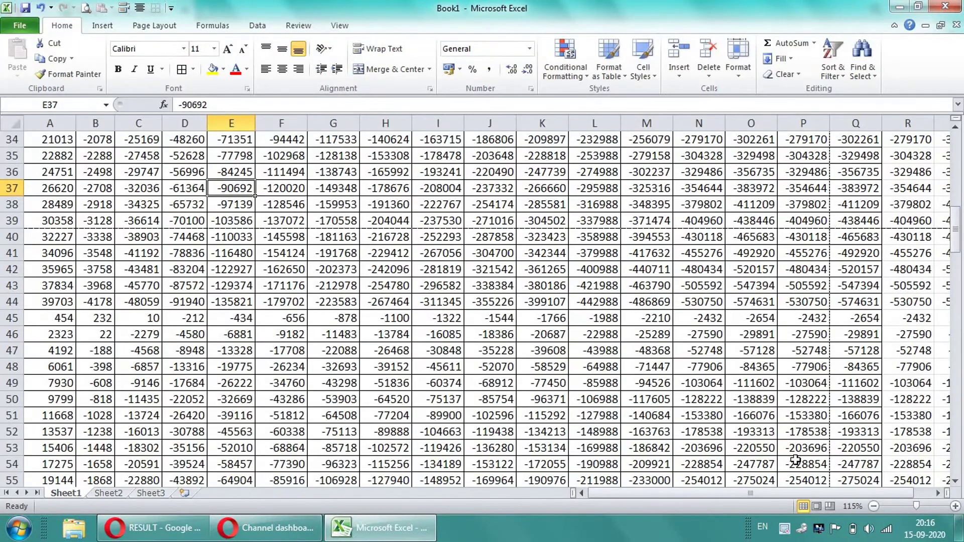
Select cells Q34:S42 and give them a yellow fill.
{"action": "mouse_move", "coordinate": [796, 495]}
{"action": "left_mouse_down"}
{"action": "mouse_move", "coordinate": [899, 456]}
{"action": "mouse_move", "coordinate": [825, 175]}
{"action": "left_mouse_up"}
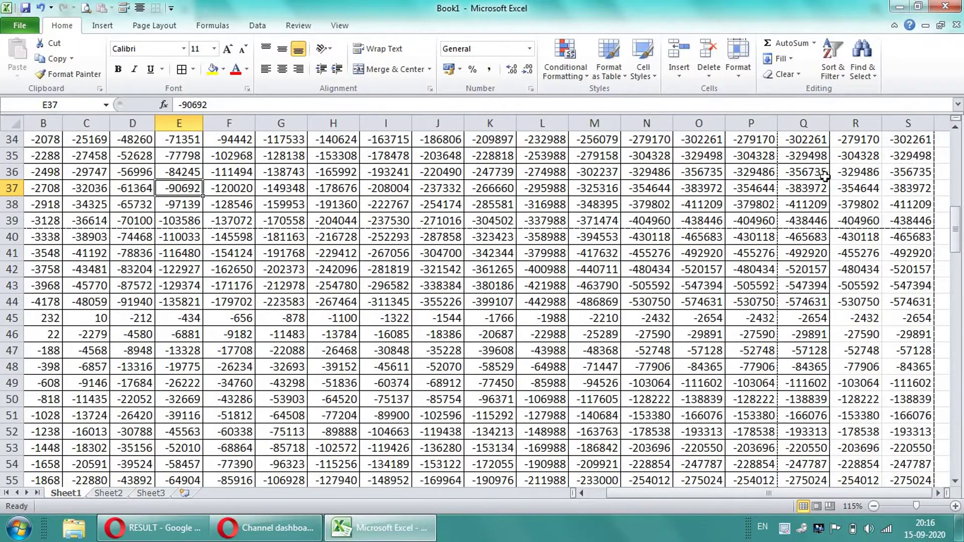
{"action": "left_click_drag", "start_coordinate": [810, 125], "coordinate": [856, 125]}
{"action": "mouse_move", "coordinate": [801, 140]}
{"action": "left_mouse_down"}
{"action": "mouse_move", "coordinate": [924, 261]}
{"action": "mouse_move", "coordinate": [918, 271]}
{"action": "left_mouse_up"}
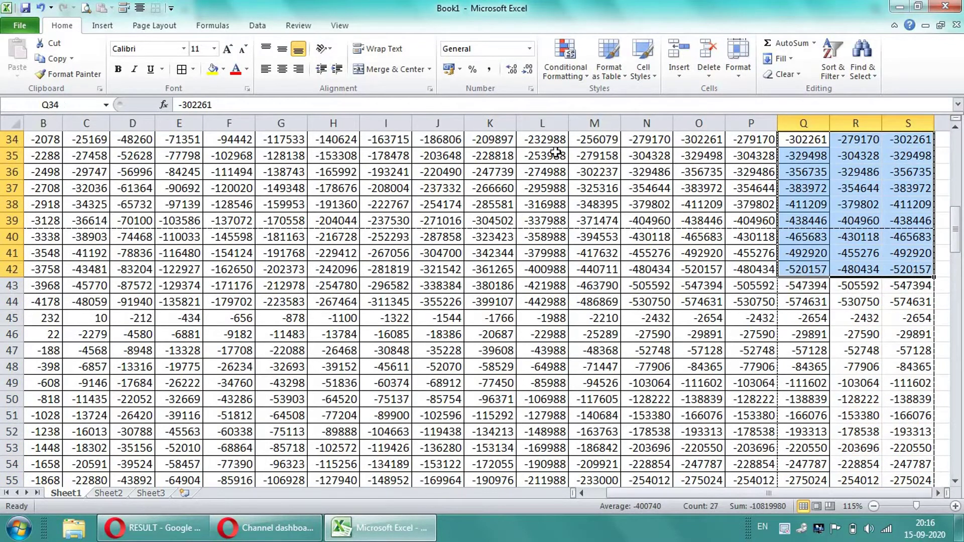
{"action": "left_click", "coordinate": [213, 68]}
{"action": "left_click", "coordinate": [483, 339]}
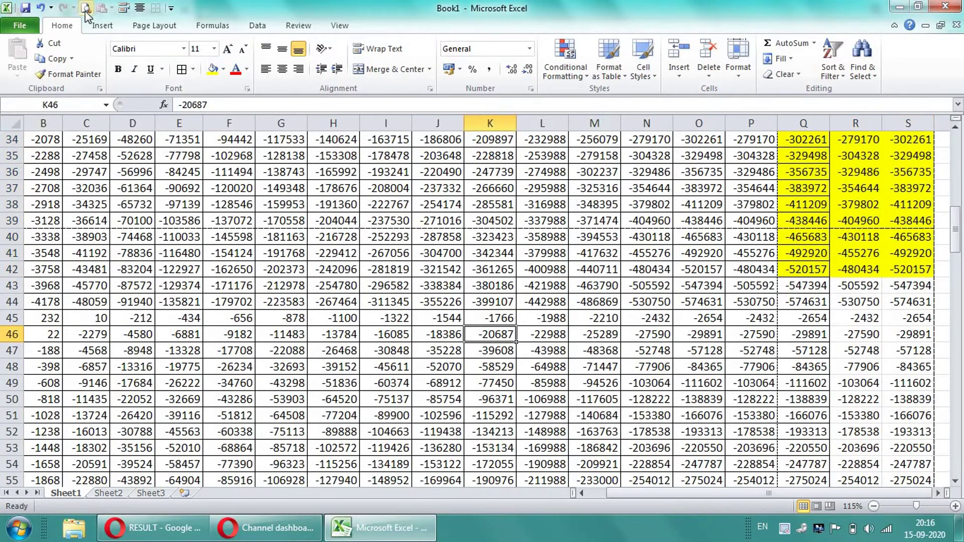
Open the print preview with Ctrl+P and page through the 10 pages.
{"action": "key", "text": "ctrl+p"}
{"action": "scroll", "coordinate": [666, 269], "scroll_direction": "down", "scroll_amount": 3}
{"action": "scroll", "coordinate": [663, 273], "scroll_direction": "down", "scroll_amount": 1}
{"action": "scroll", "coordinate": [649, 271], "scroll_direction": "down", "scroll_amount": 1}
{"action": "scroll", "coordinate": [649, 272], "scroll_direction": "up", "scroll_amount": 4}
{"action": "scroll", "coordinate": [636, 265], "scroll_direction": "up", "scroll_amount": 1}
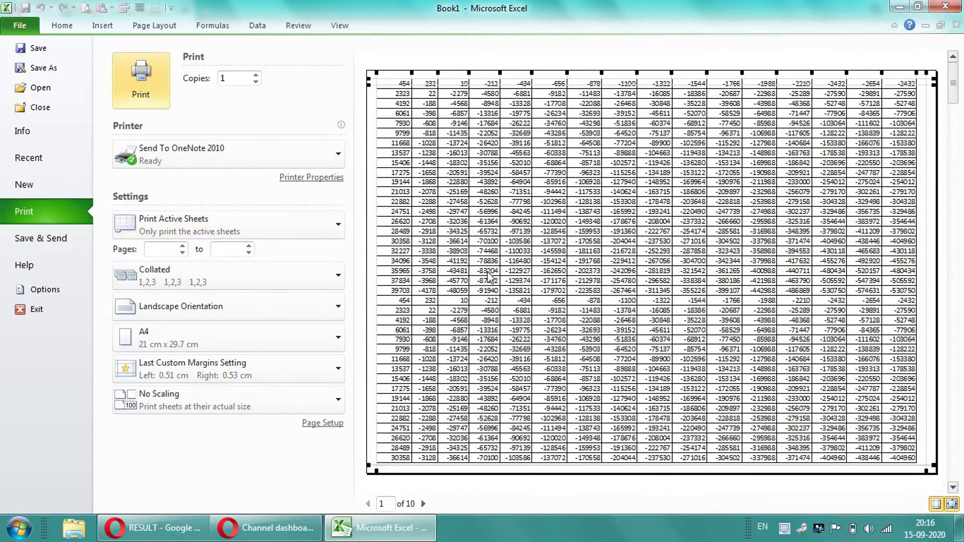
Set the Page Setup print scaling to 95%.
{"action": "left_click", "coordinate": [322, 425]}
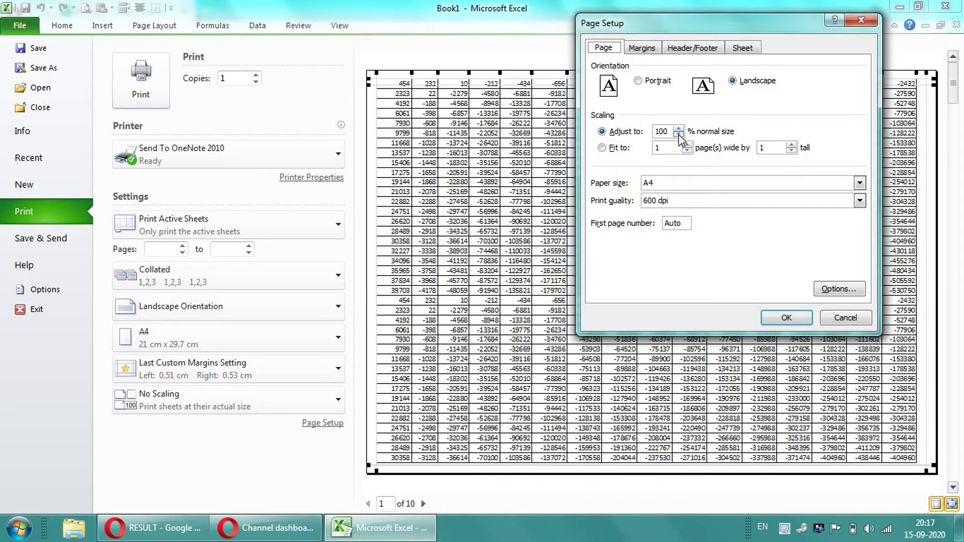
{"action": "left_click", "coordinate": [679, 134]}
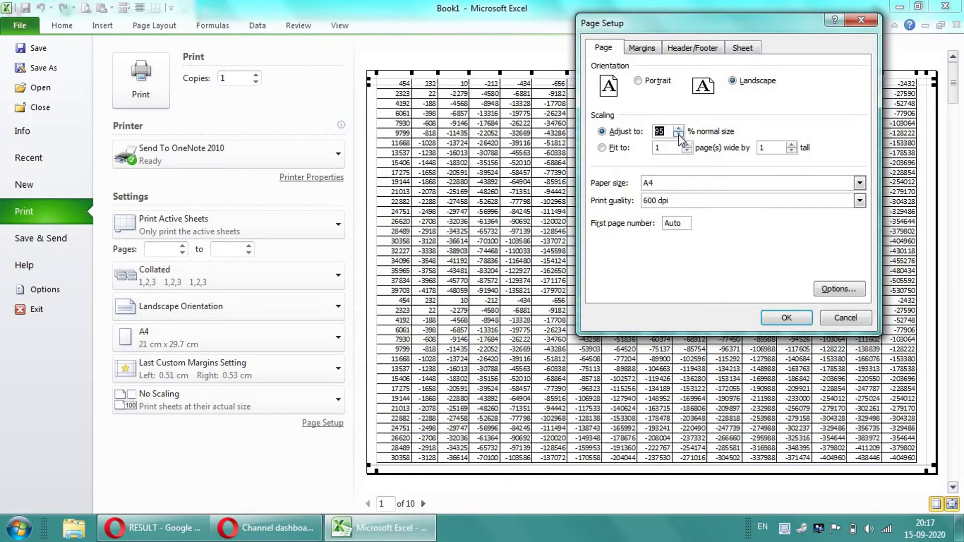
{"action": "left_click", "coordinate": [772, 323]}
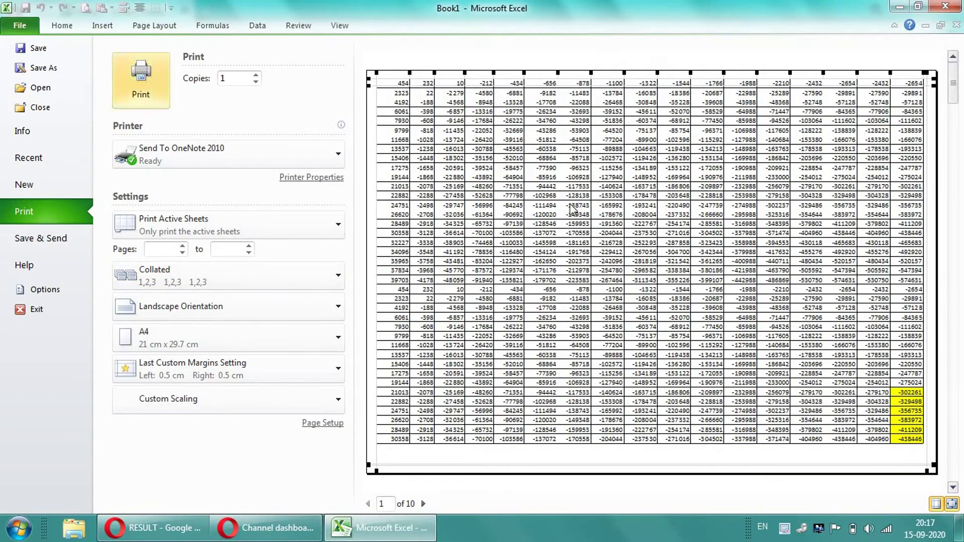
Fill cells Q1:S12 yellow and reopen the print preview.
{"action": "left_click", "coordinate": [59, 30]}
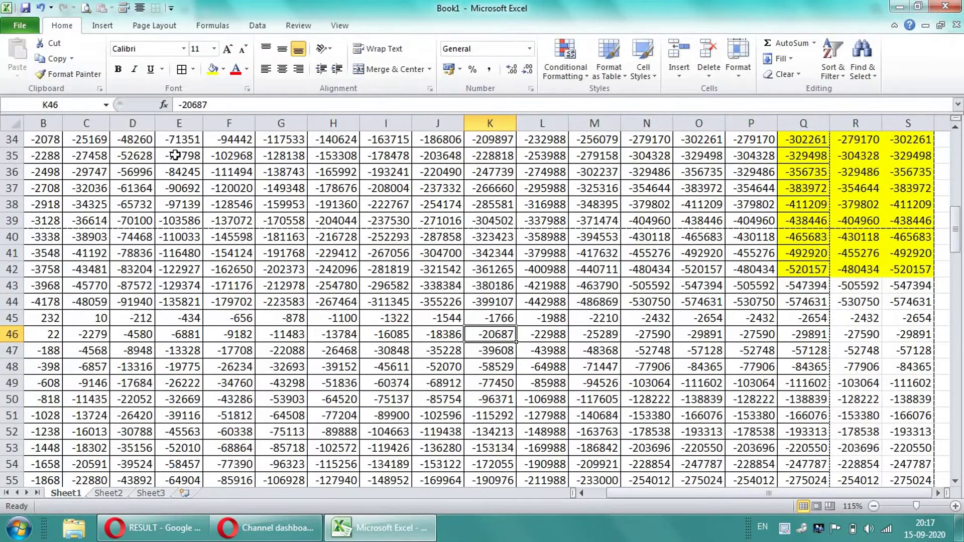
{"action": "scroll", "coordinate": [256, 213], "scroll_direction": "up", "scroll_amount": 11}
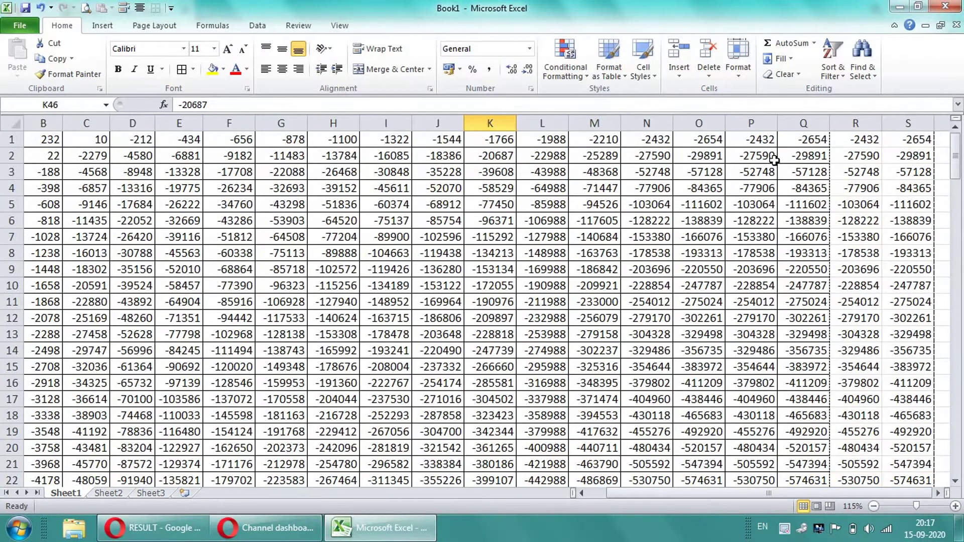
{"action": "left_click_drag", "start_coordinate": [814, 144], "coordinate": [908, 317]}
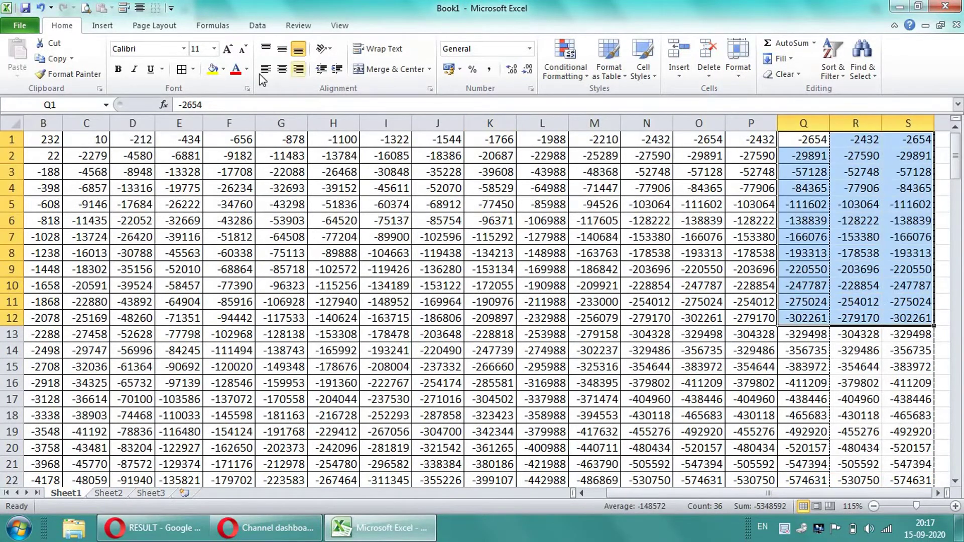
{"action": "left_click", "coordinate": [215, 71]}
{"action": "left_click", "coordinate": [282, 237]}
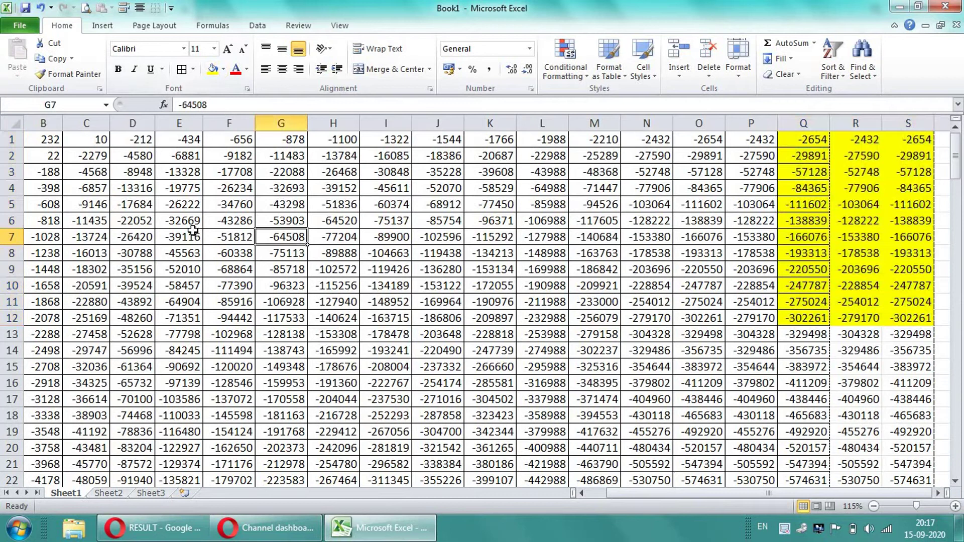
{"action": "left_click", "coordinate": [85, 9]}
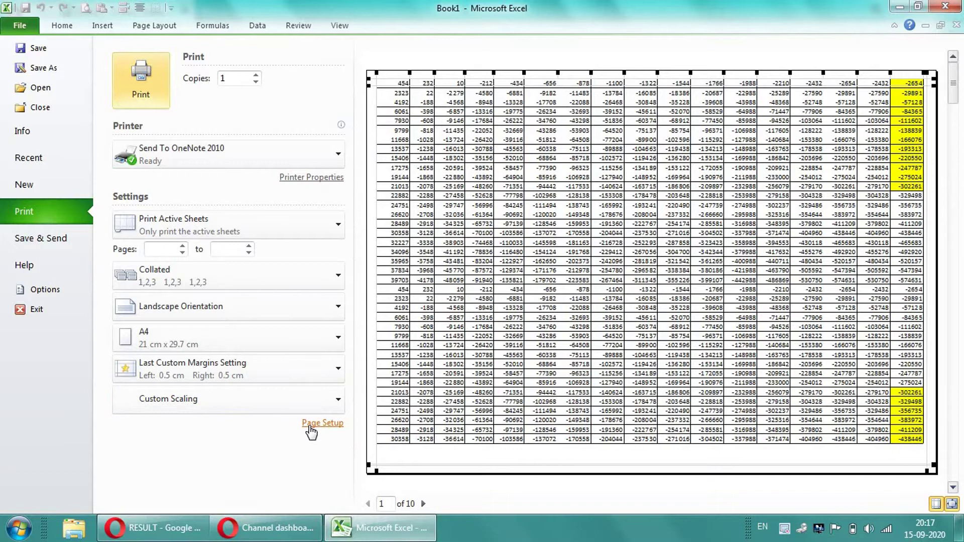
Lower the print scaling to 90%, then to 85%.
{"action": "left_click", "coordinate": [311, 427]}
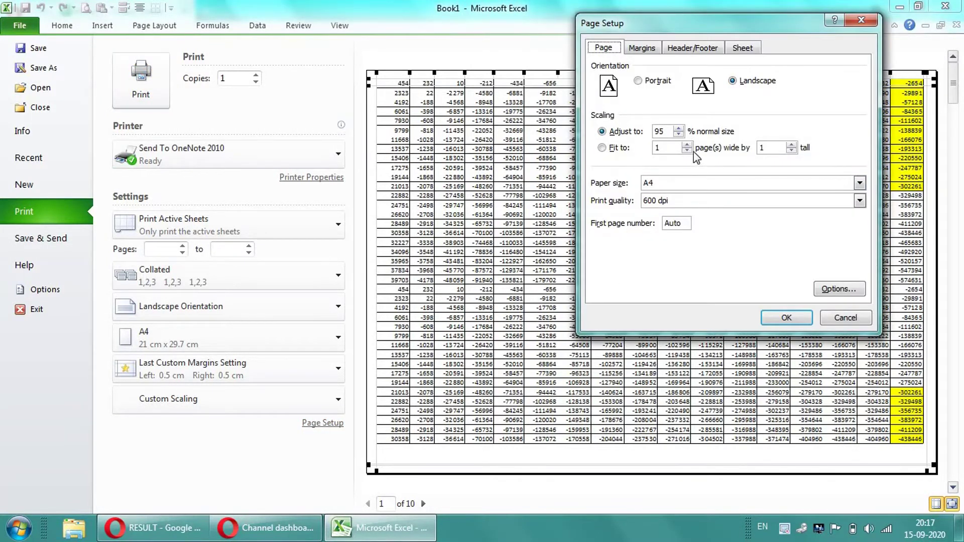
{"action": "left_click", "coordinate": [678, 134]}
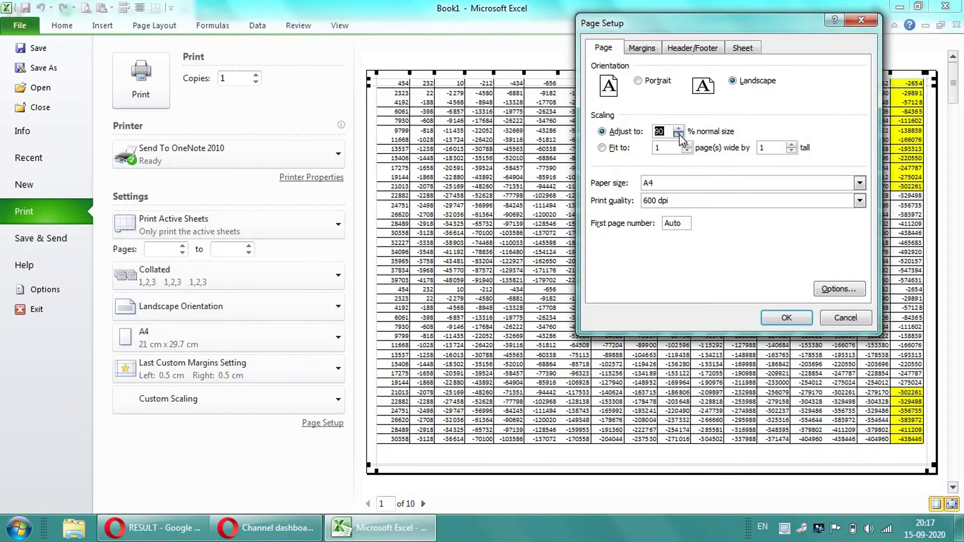
{"action": "left_click", "coordinate": [785, 317]}
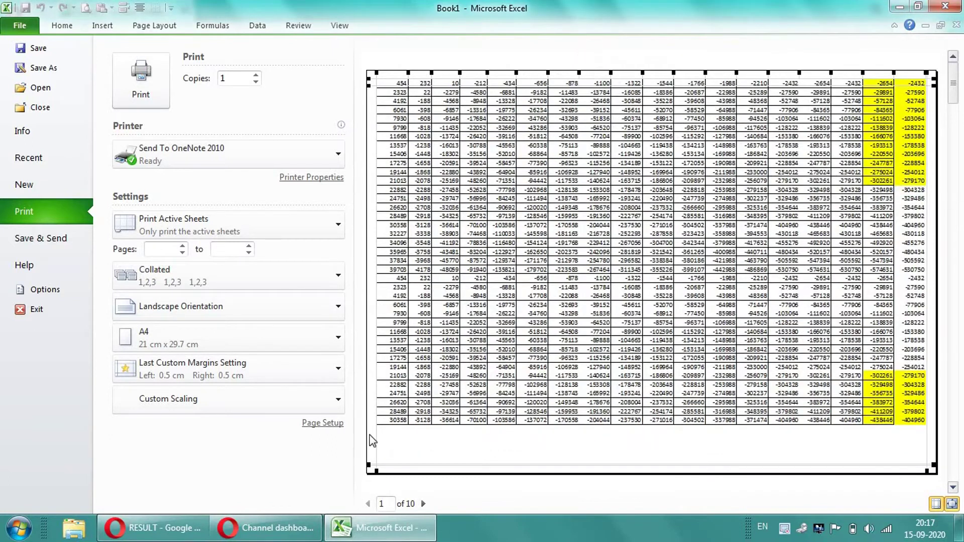
{"action": "left_click", "coordinate": [321, 425]}
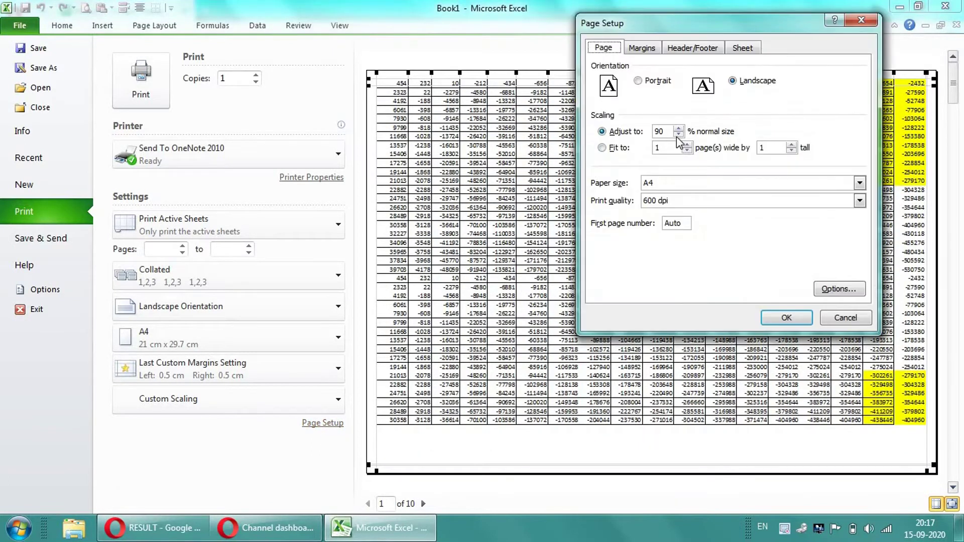
{"action": "left_click", "coordinate": [658, 132]}
{"action": "key", "text": "BackSpace"}
{"action": "key", "text": "BackSpace"}
{"action": "type", "text": "85"}
{"action": "key", "text": "Return"}
Reduce the print scaling further to 75%, then 70%.
{"action": "left_click", "coordinate": [323, 423]}
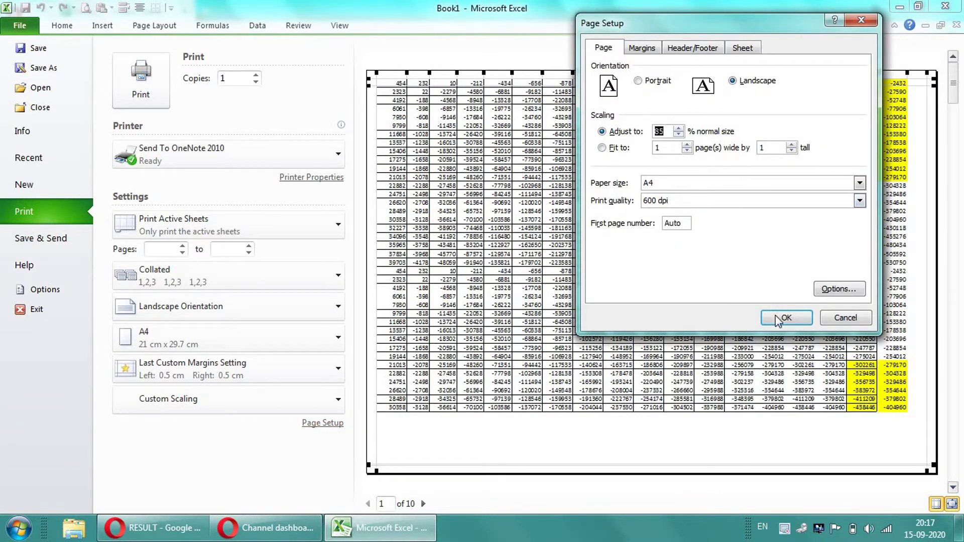
{"action": "left_click", "coordinate": [785, 318]}
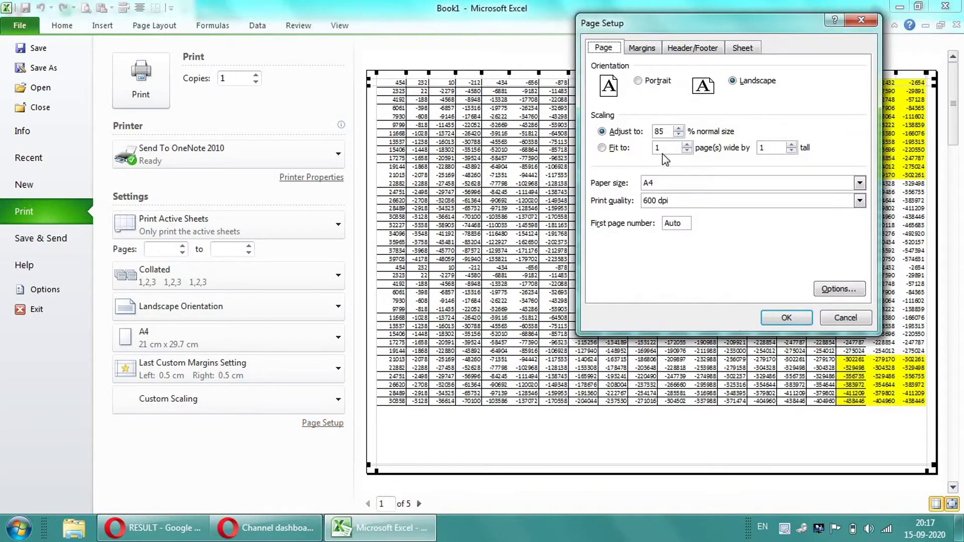
{"action": "left_click", "coordinate": [679, 134]}
{"action": "left_click", "coordinate": [678, 134]}
{"action": "left_click", "coordinate": [784, 317]}
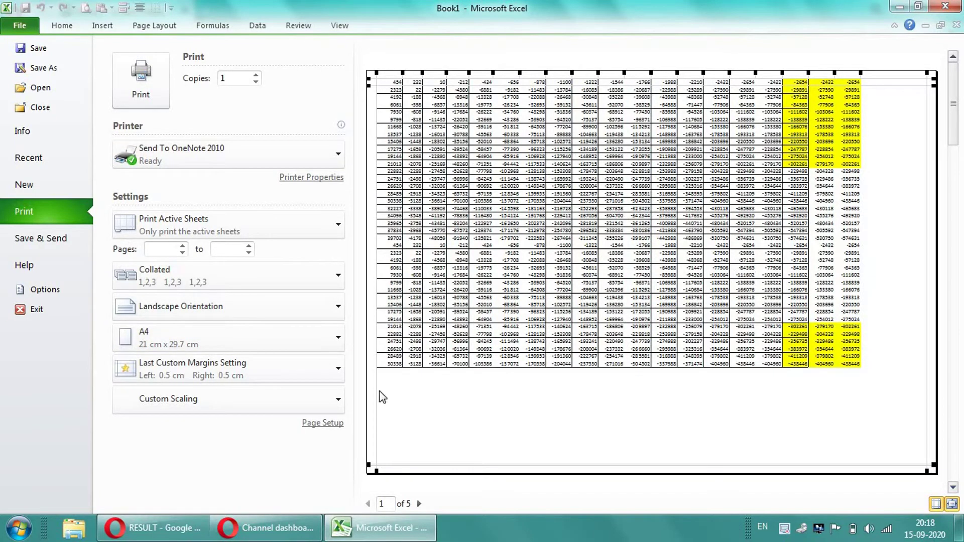
{"action": "left_click", "coordinate": [333, 423]}
{"action": "left_click", "coordinate": [678, 135]}
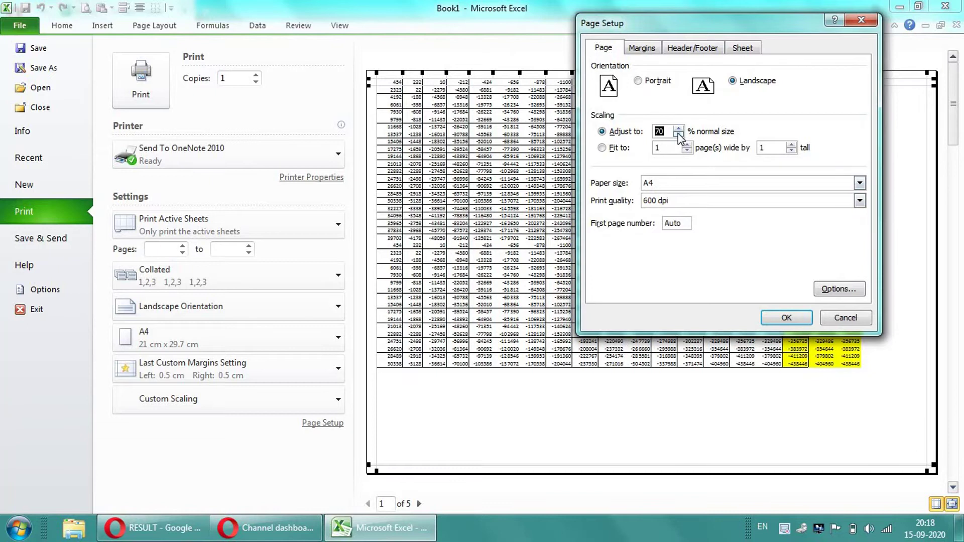
{"action": "left_click", "coordinate": [678, 129]}
{"action": "left_click", "coordinate": [786, 318]}
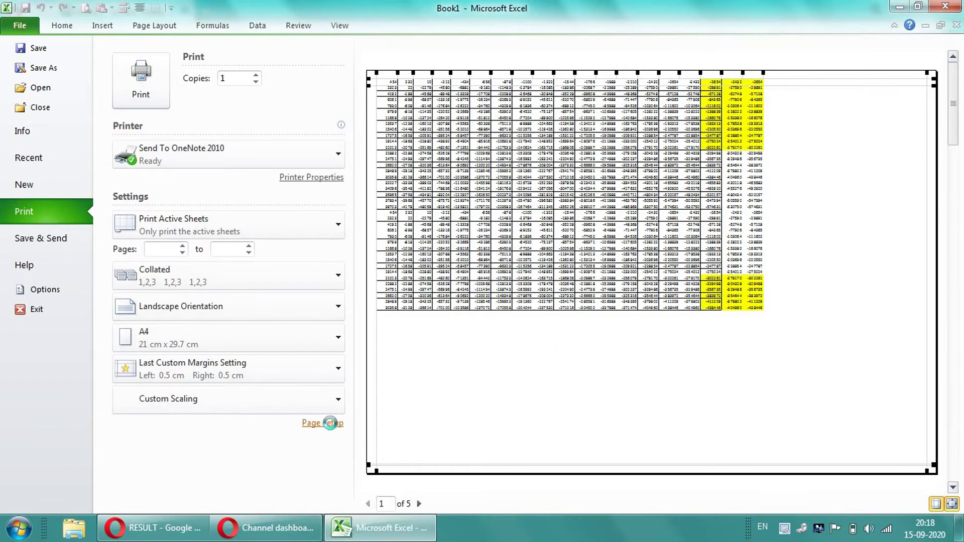
Nudge the scaling back up, confirm A4 paper and landscape orientation, and leave the preview.
{"action": "left_click", "coordinate": [333, 423]}
{"action": "left_click", "coordinate": [678, 129]}
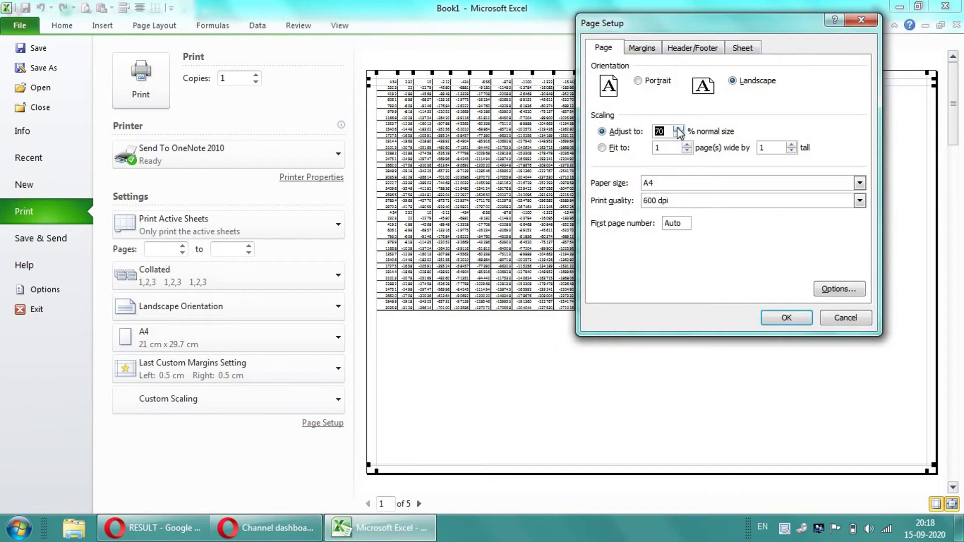
{"action": "left_click", "coordinate": [767, 320]}
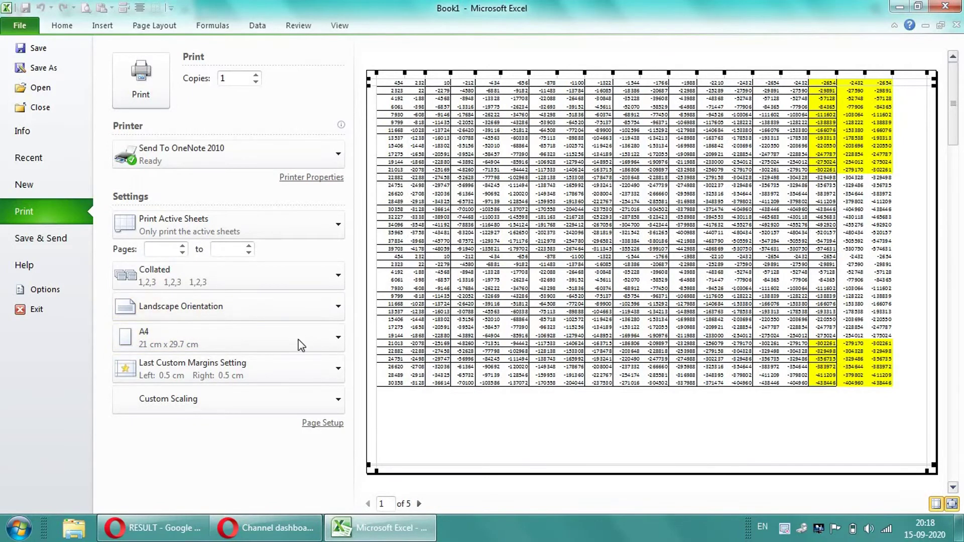
{"action": "left_click", "coordinate": [162, 337]}
{"action": "left_click", "coordinate": [163, 336]}
{"action": "left_click", "coordinate": [161, 304]}
{"action": "left_click", "coordinate": [161, 304]}
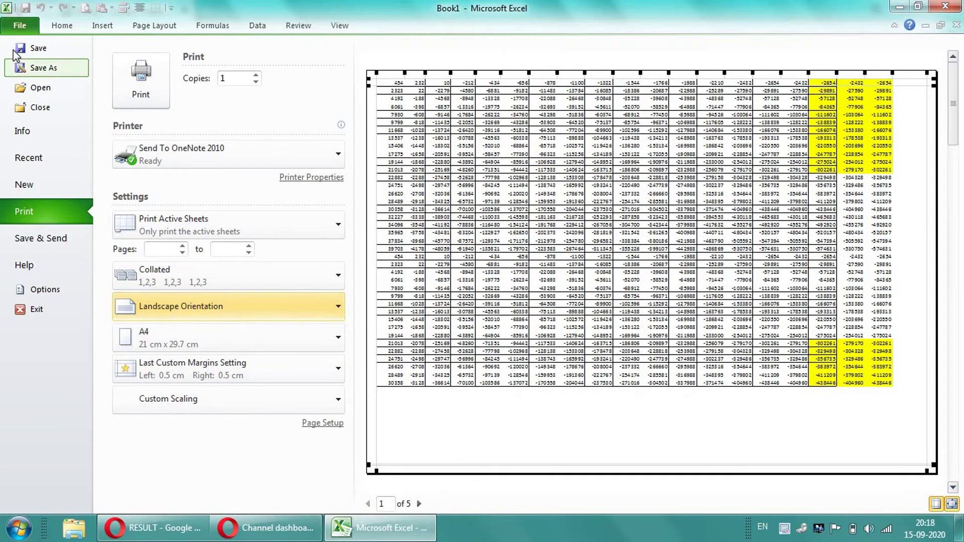
{"action": "left_click", "coordinate": [58, 26]}
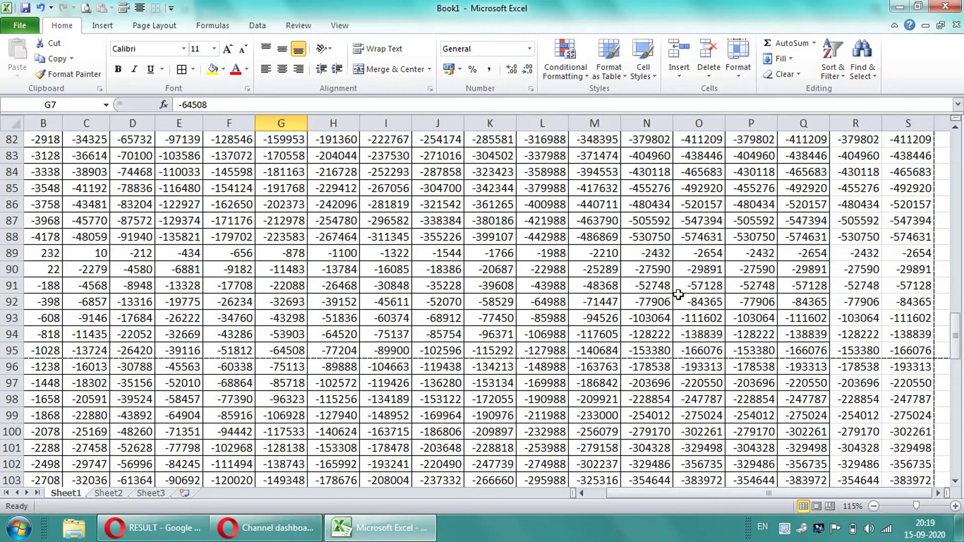
Scroll and pan back to the top of the worksheet.
{"action": "mouse_move", "coordinate": [956, 335]}
{"action": "left_mouse_down"}
{"action": "mouse_move", "coordinate": [943, 421]}
{"action": "mouse_move", "coordinate": [955, 151]}
{"action": "left_mouse_up"}
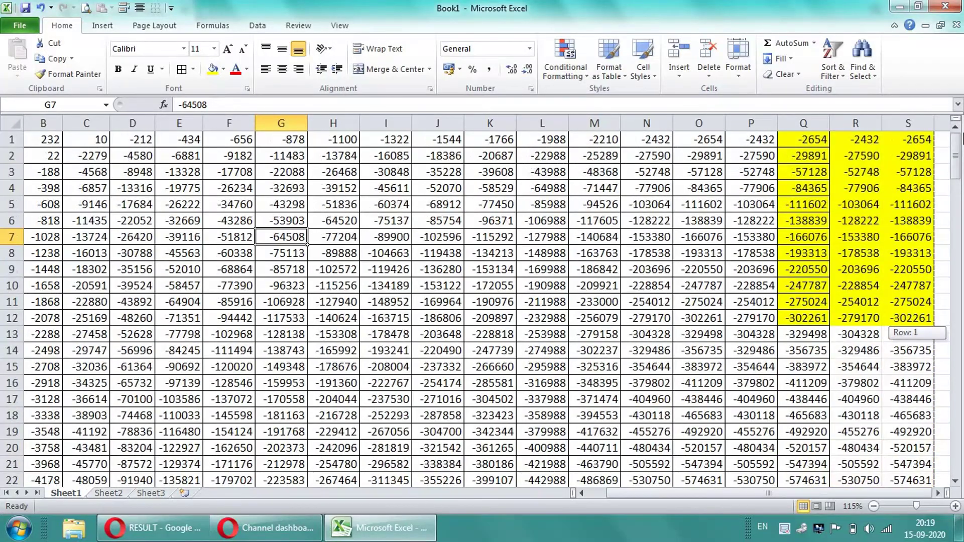
{"action": "left_click_drag", "start_coordinate": [625, 496], "coordinate": [679, 494]}
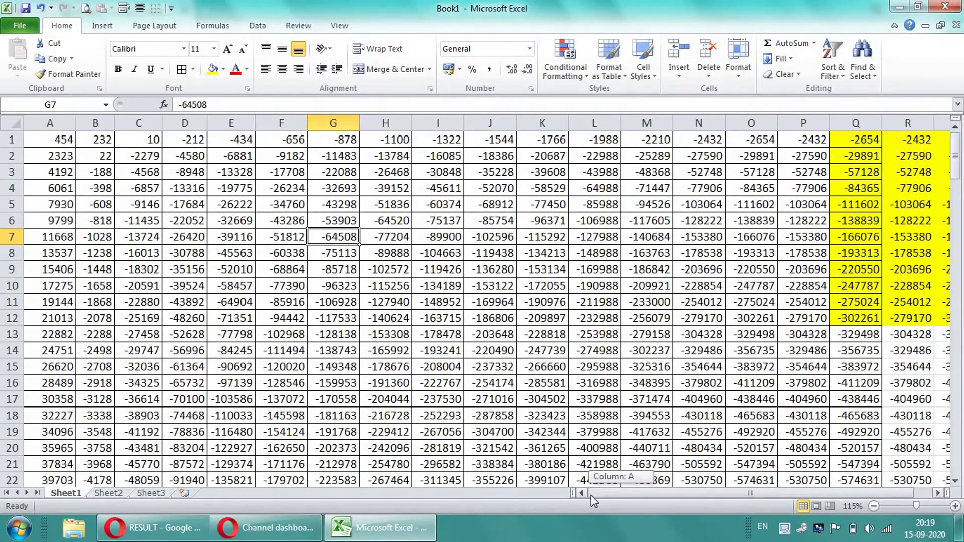
{"action": "scroll", "coordinate": [355, 343], "scroll_direction": "down", "scroll_amount": 1}
{"action": "scroll", "coordinate": [355, 343], "scroll_direction": "up", "scroll_amount": 1}
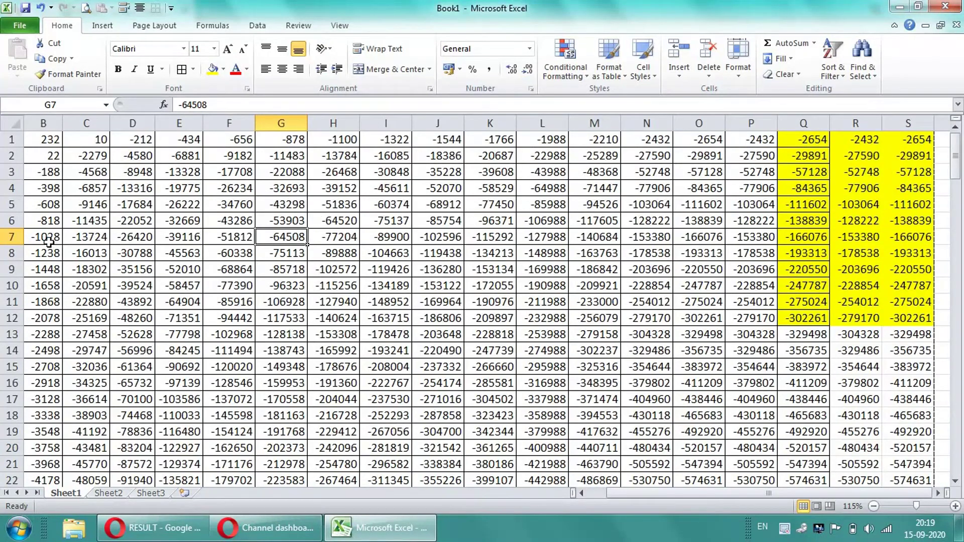
{"action": "left_click_drag", "start_coordinate": [631, 495], "coordinate": [663, 512]}
Check the Page Layout tab's Scale setting, now at 80%.
{"action": "left_click", "coordinate": [131, 30]}
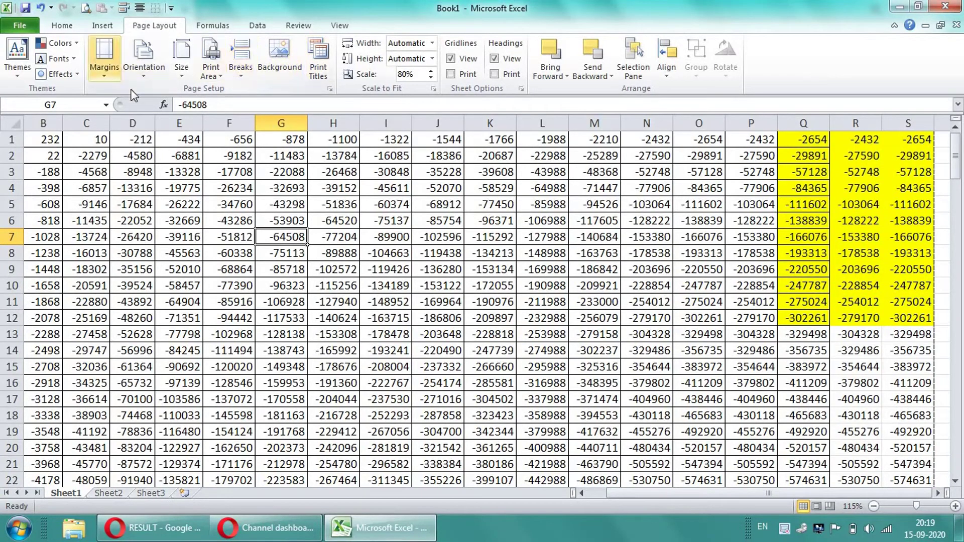
{"action": "left_click", "coordinate": [189, 186]}
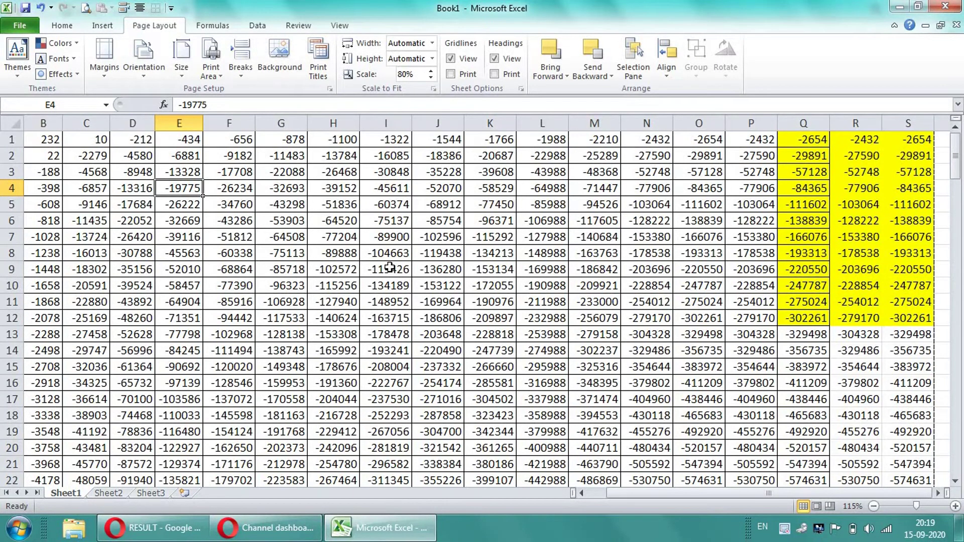
{"action": "left_click", "coordinate": [62, 25]}
{"action": "left_click", "coordinate": [103, 25]}
{"action": "left_click", "coordinate": [154, 25]}
{"action": "left_click", "coordinate": [207, 269]}
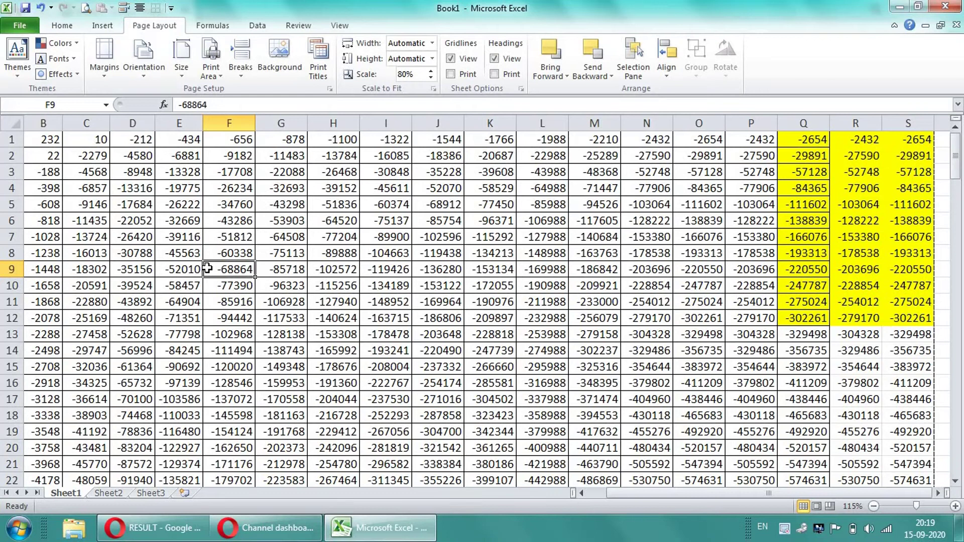